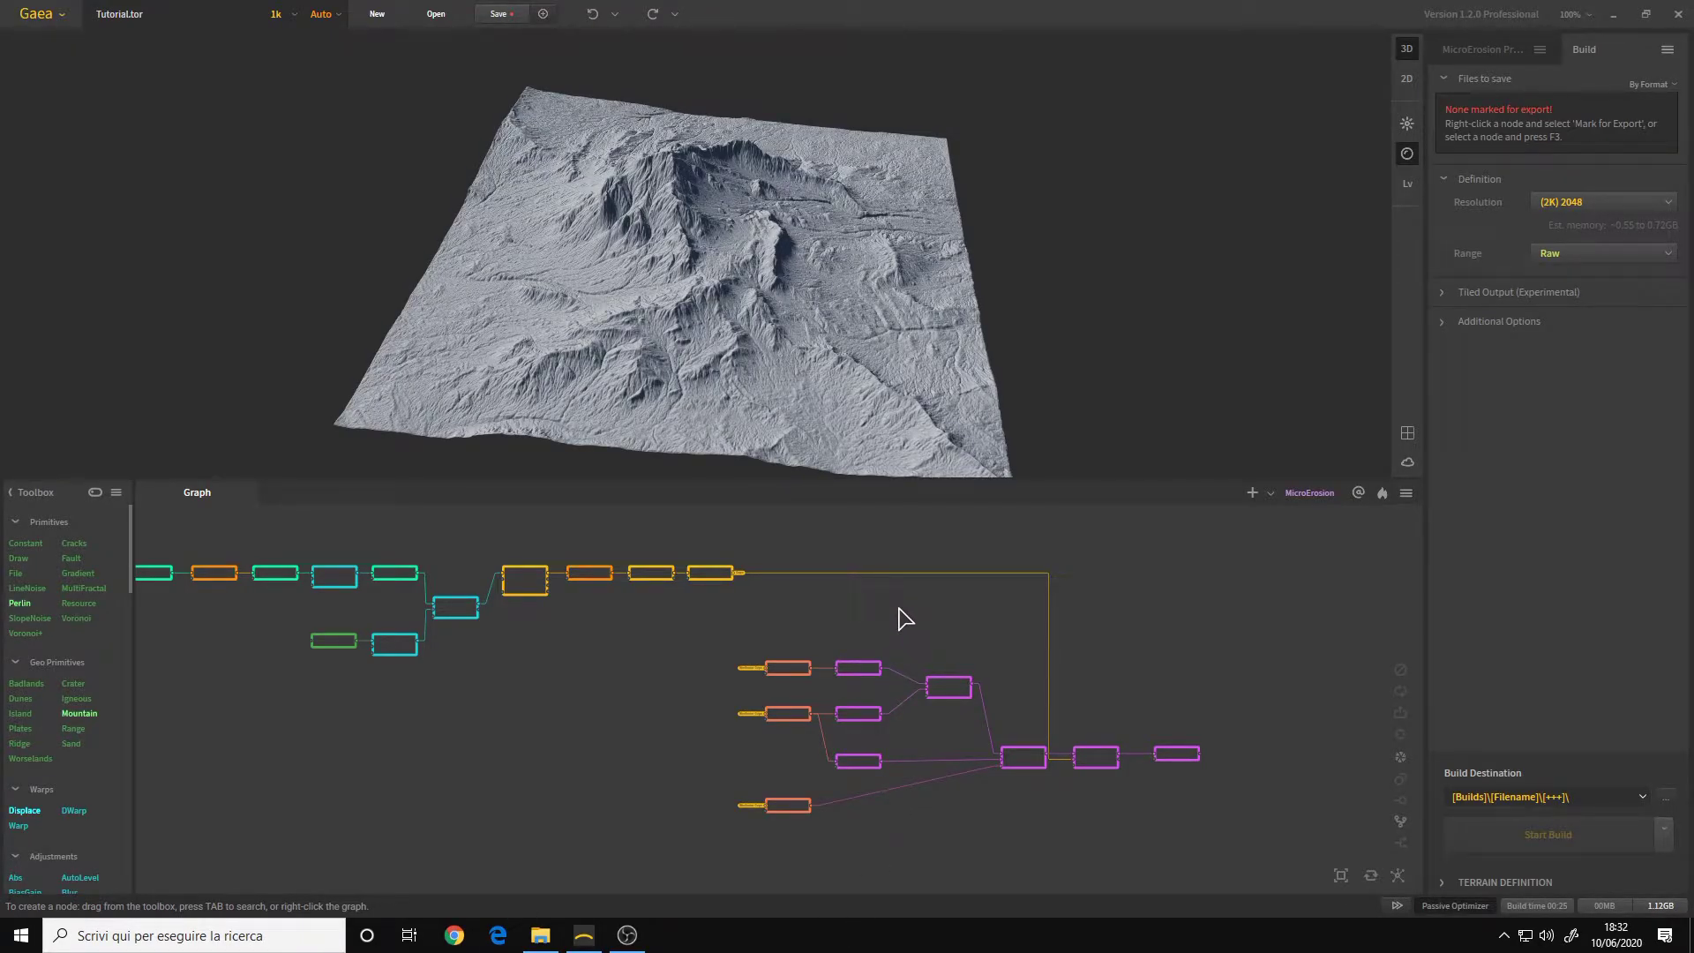
Preview the ColorFx node's coloured terrain, check its properties, and return to the Build settings
{"action": "middle_click_drag", "start_coordinate": [679, 680], "coordinate": [688, 713]}
{"action": "left_click", "coordinate": [1226, 764]}
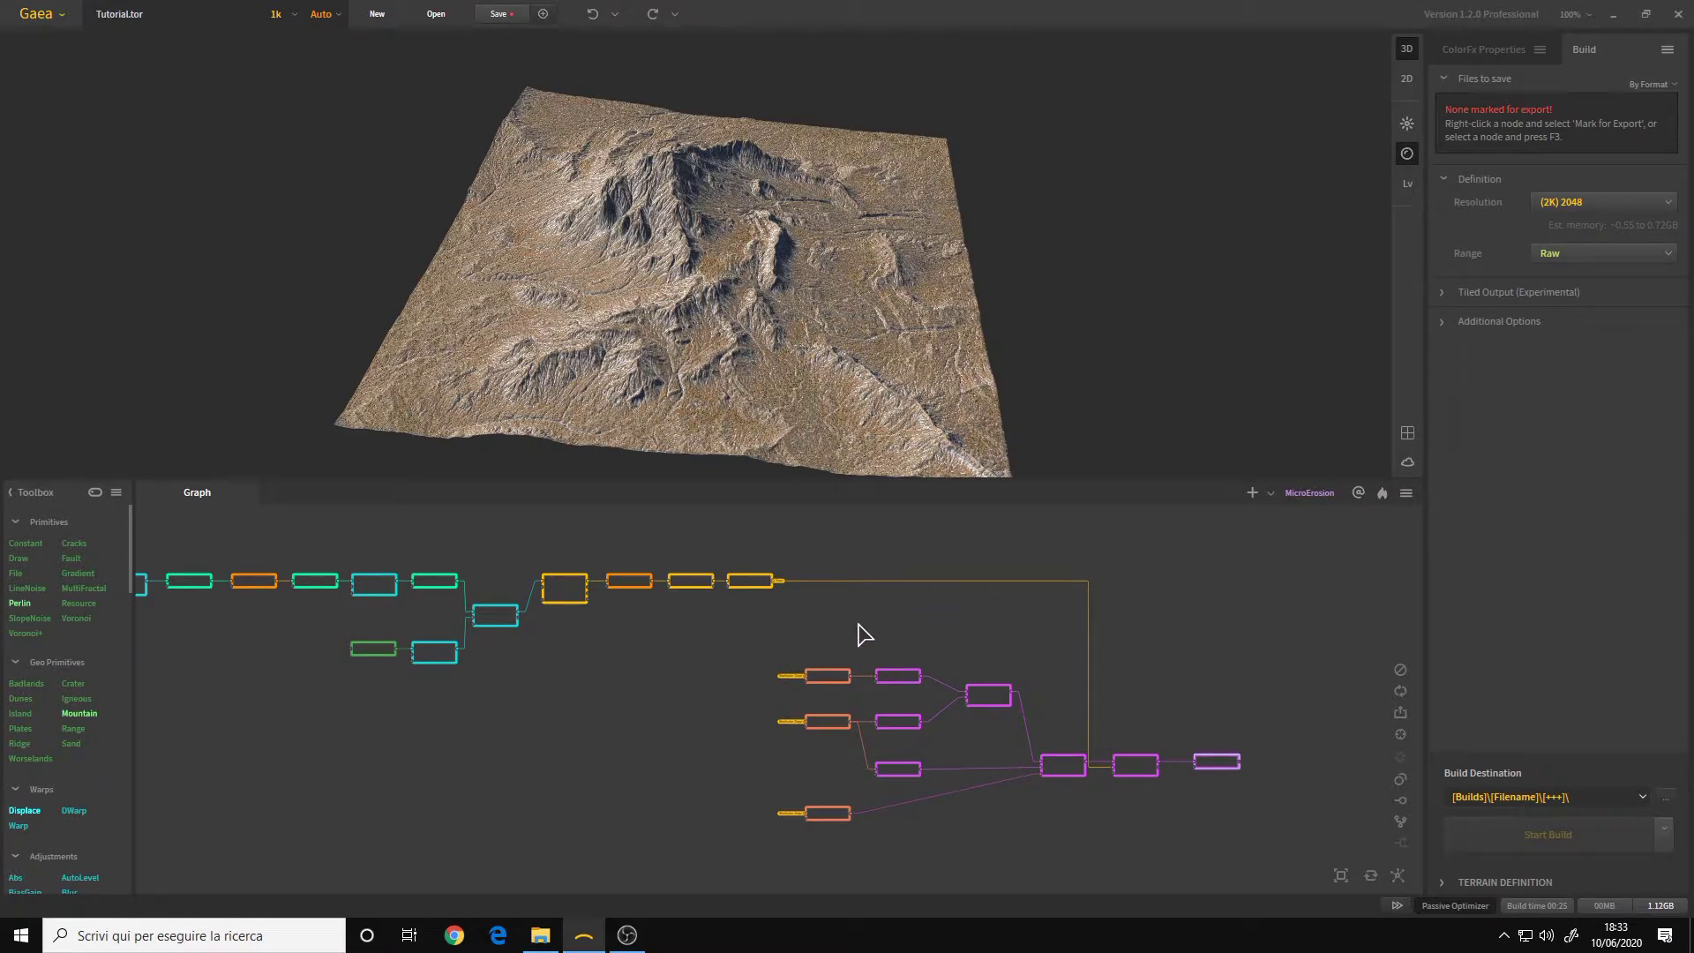
{"action": "left_click", "coordinate": [1500, 53]}
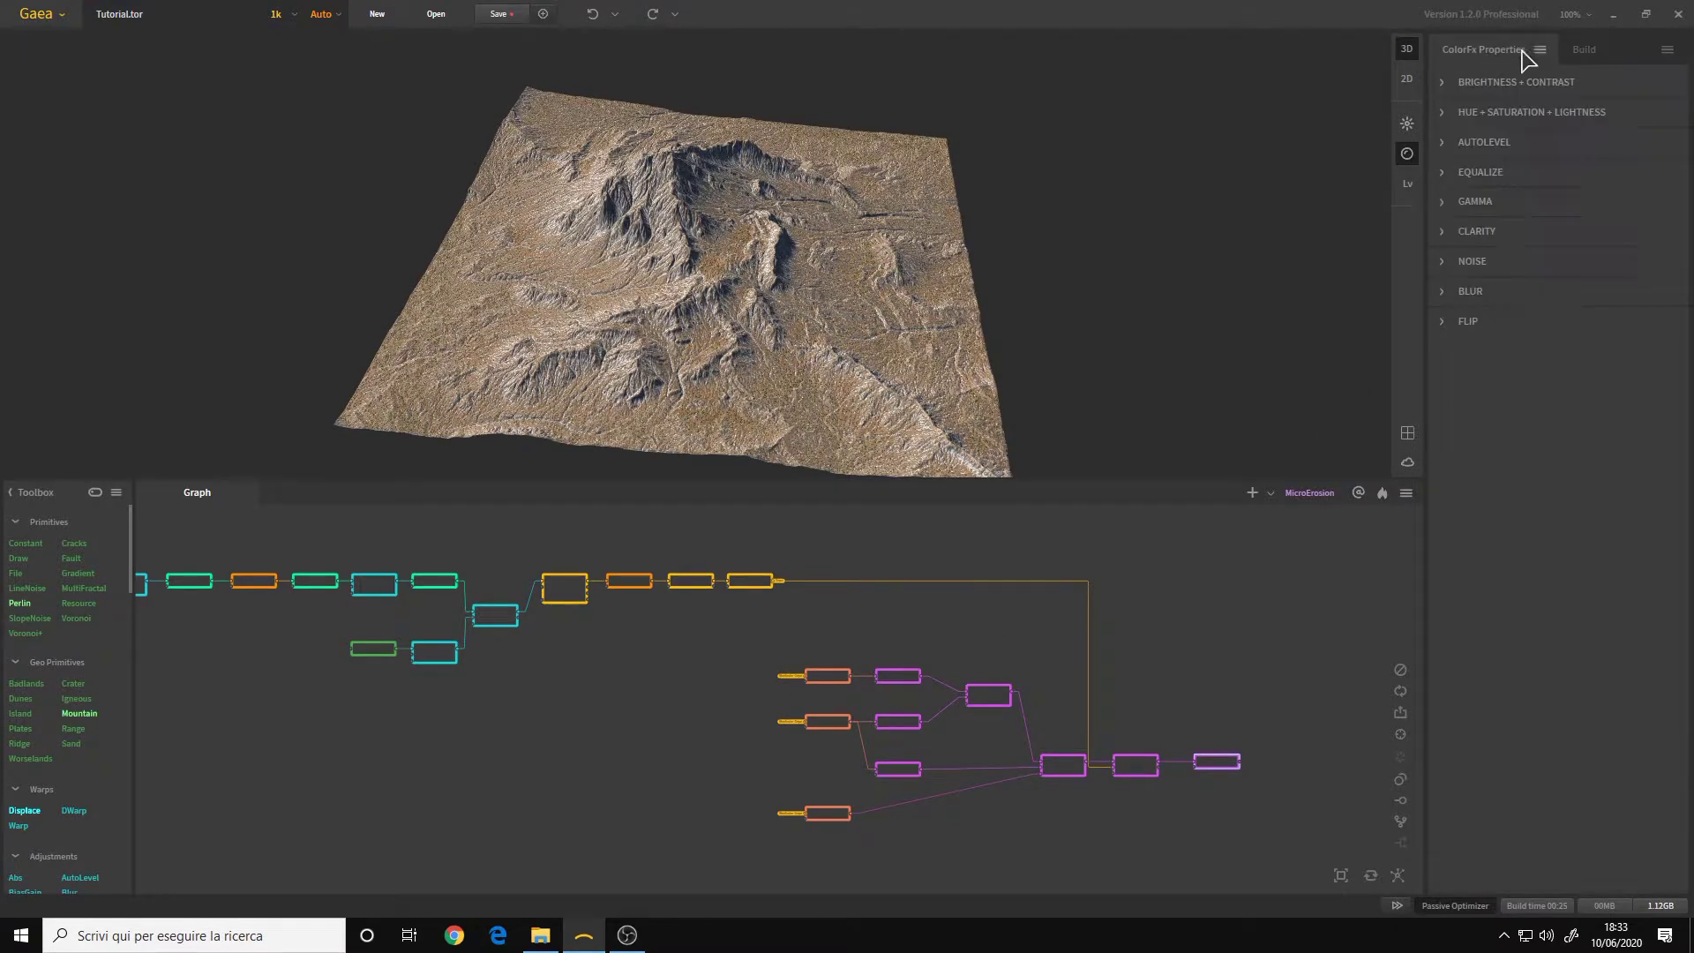
{"action": "left_click", "coordinate": [1588, 52]}
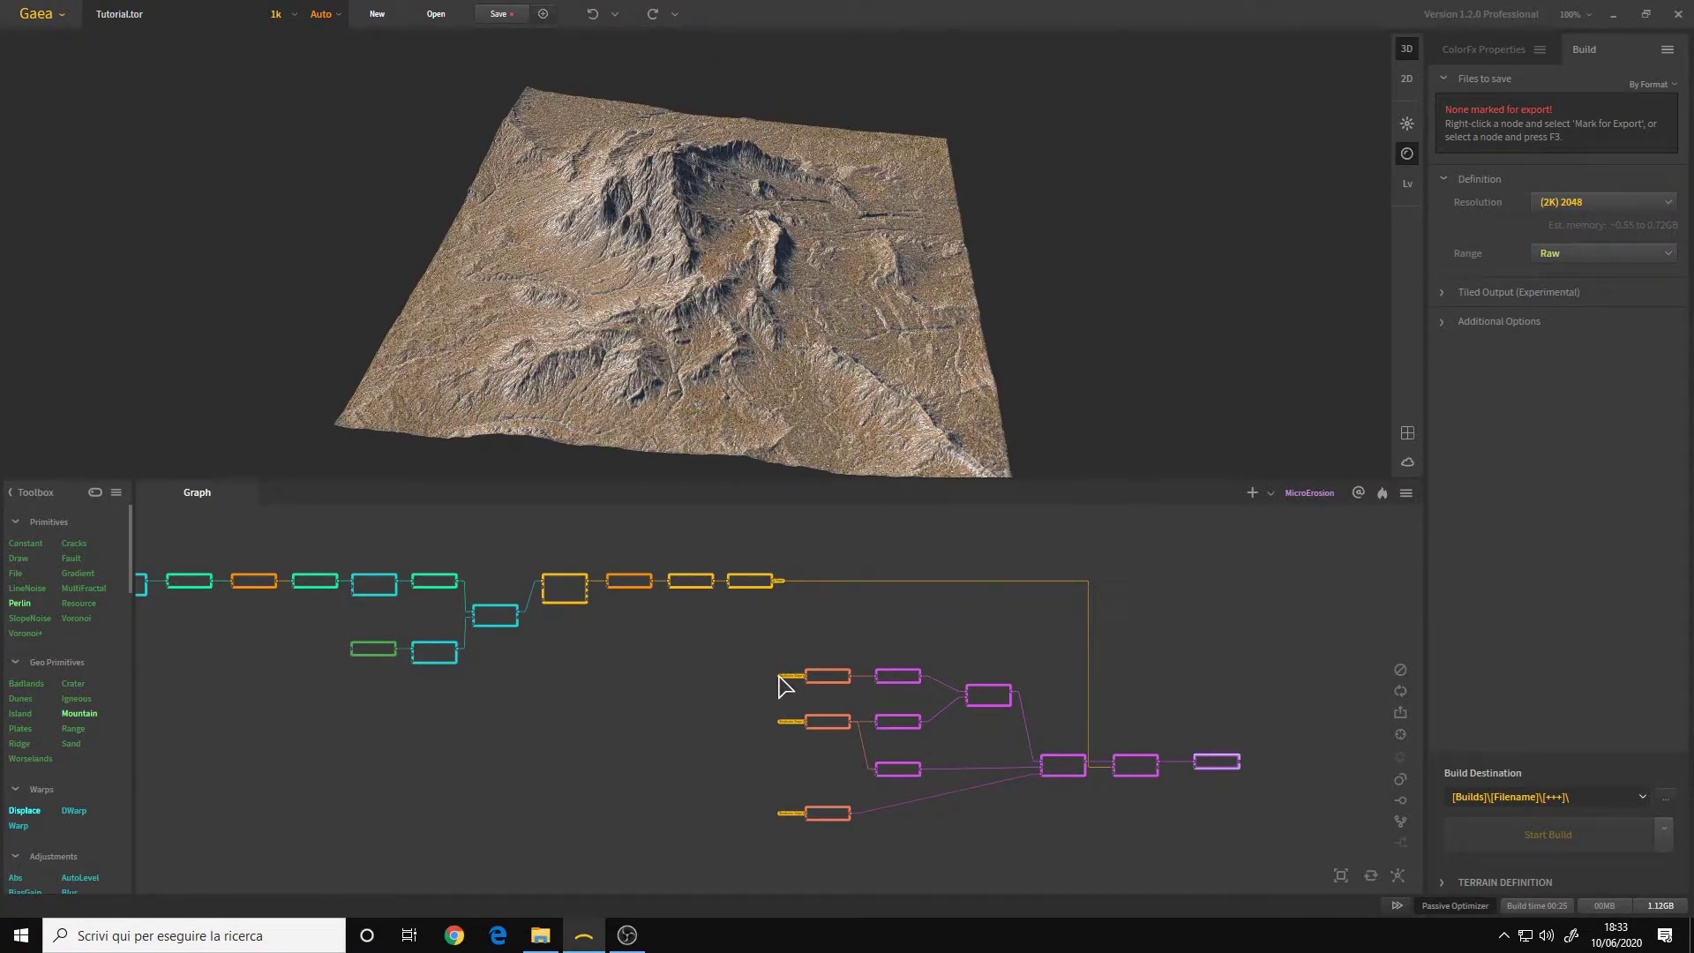
Pan and zoom the graph, then preview the MicroErosion node's grey heightfield
{"action": "scroll", "coordinate": [774, 630], "scroll_direction": "up", "scroll_amount": 3}
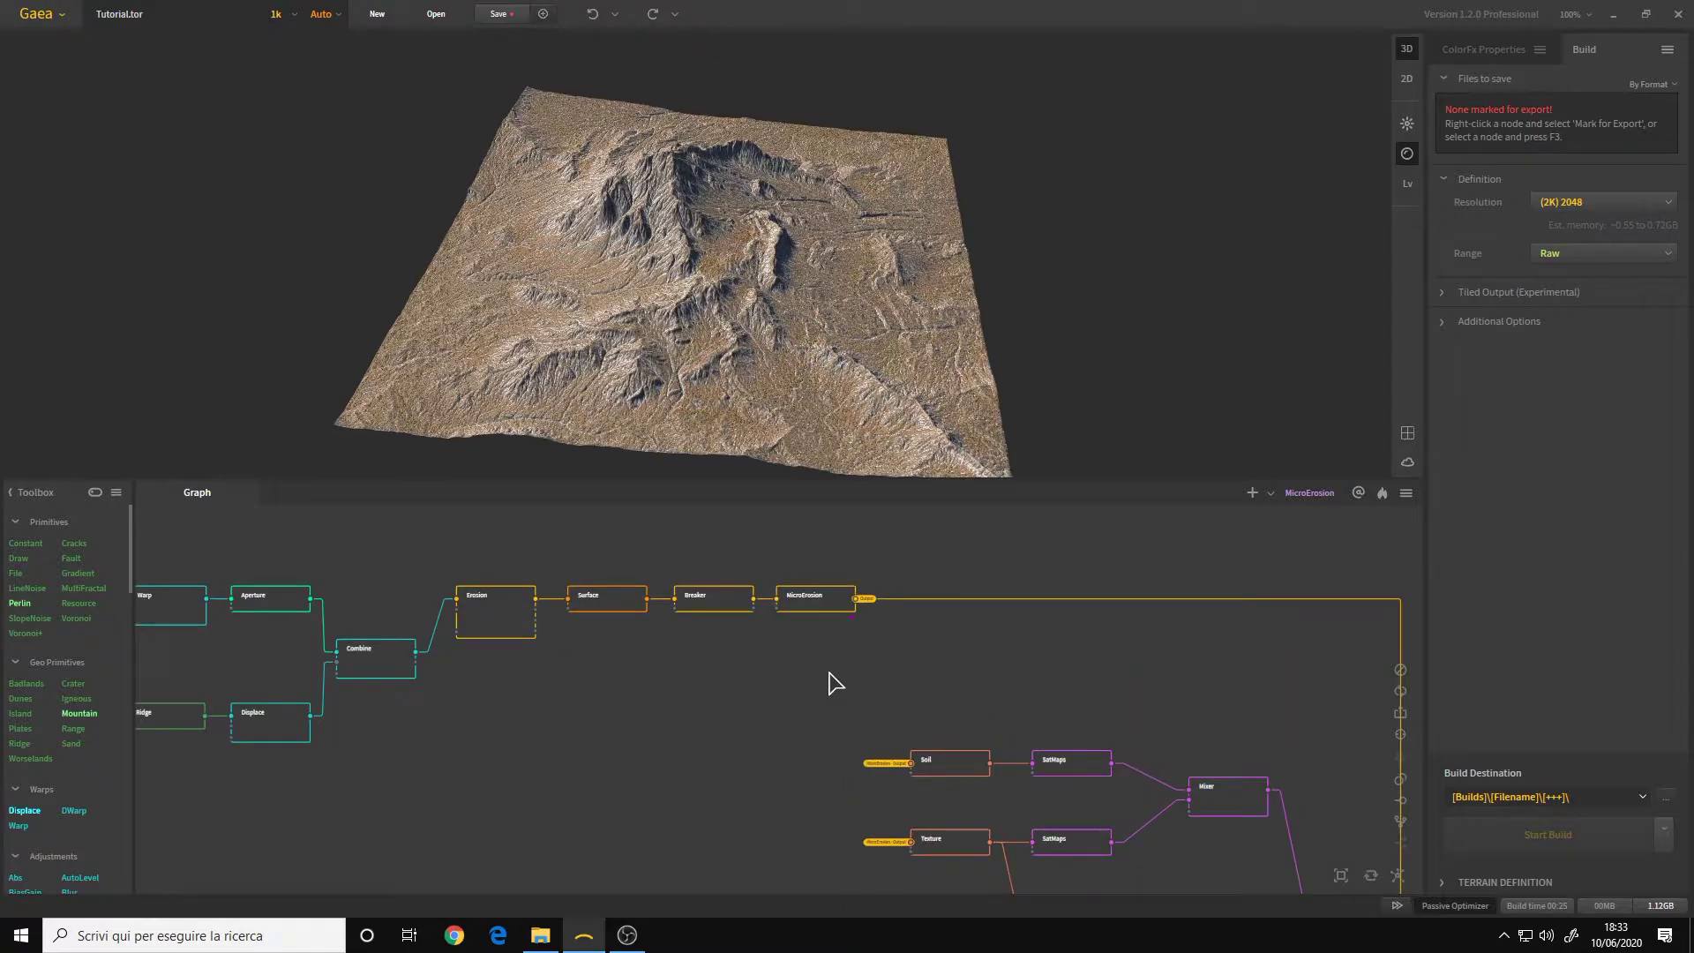
{"action": "mouse_move", "coordinate": [812, 704]}
{"action": "middle_mouse_down"}
{"action": "mouse_move", "coordinate": [808, 562]}
{"action": "mouse_move", "coordinate": [768, 594]}
{"action": "mouse_move", "coordinate": [839, 707]}
{"action": "middle_mouse_up"}
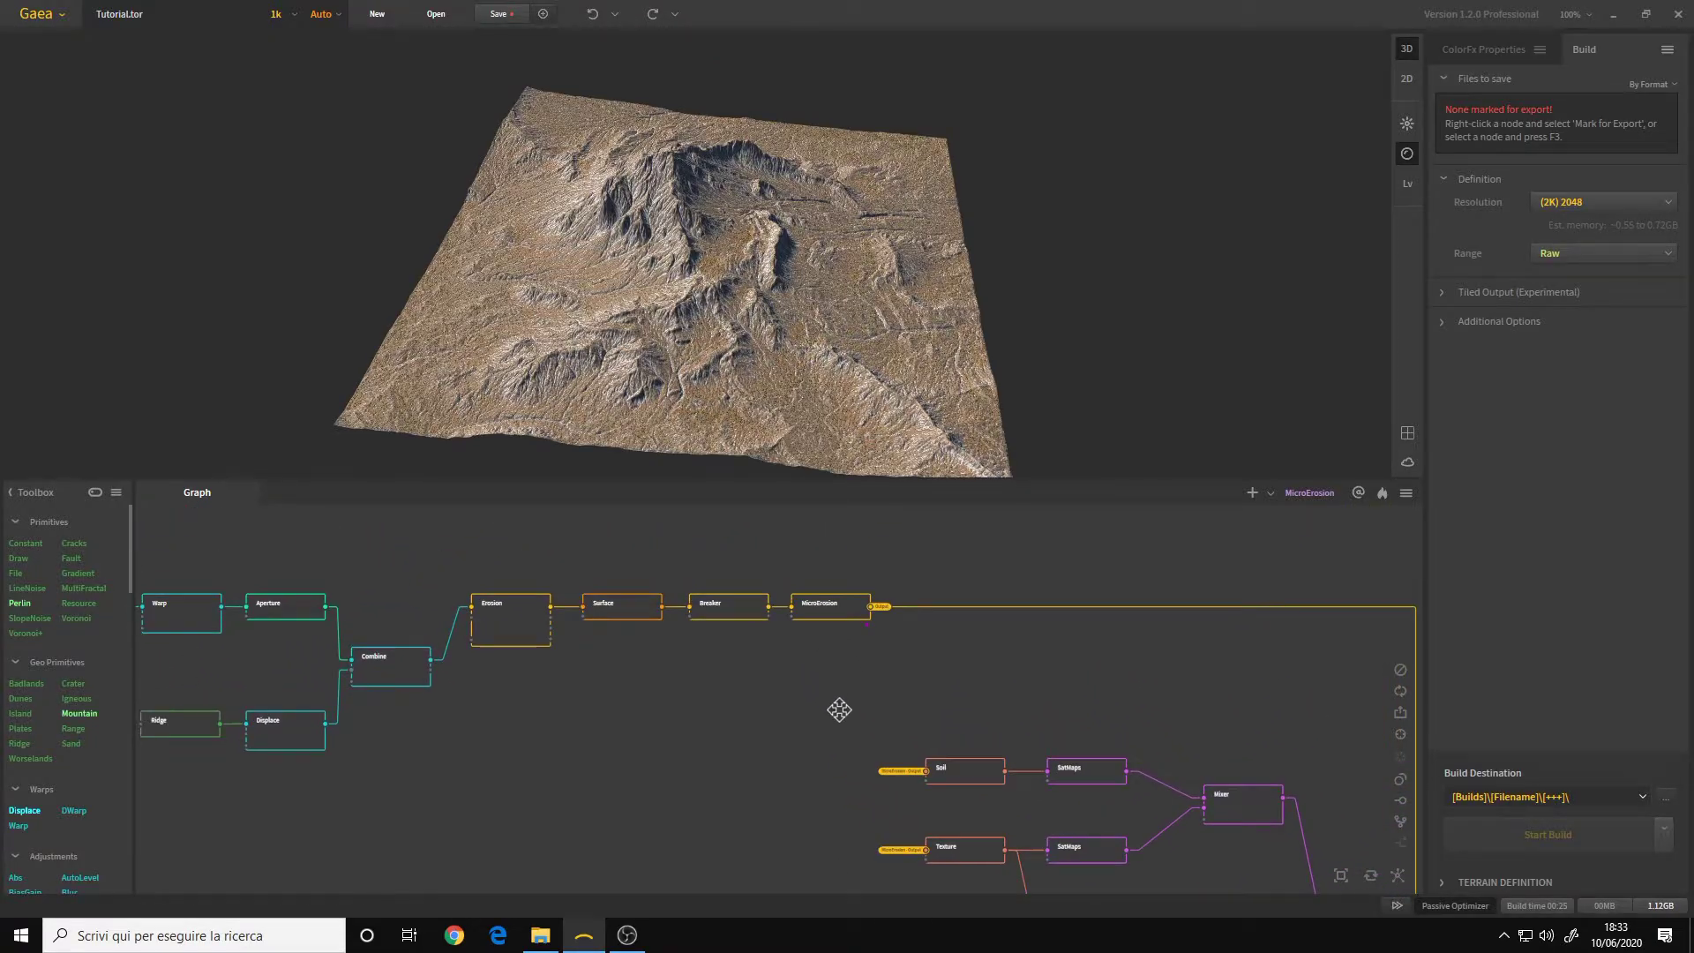
{"action": "scroll", "coordinate": [857, 708], "scroll_direction": "up", "scroll_amount": 1}
{"action": "scroll", "coordinate": [936, 693], "scroll_direction": "down", "scroll_amount": 3}
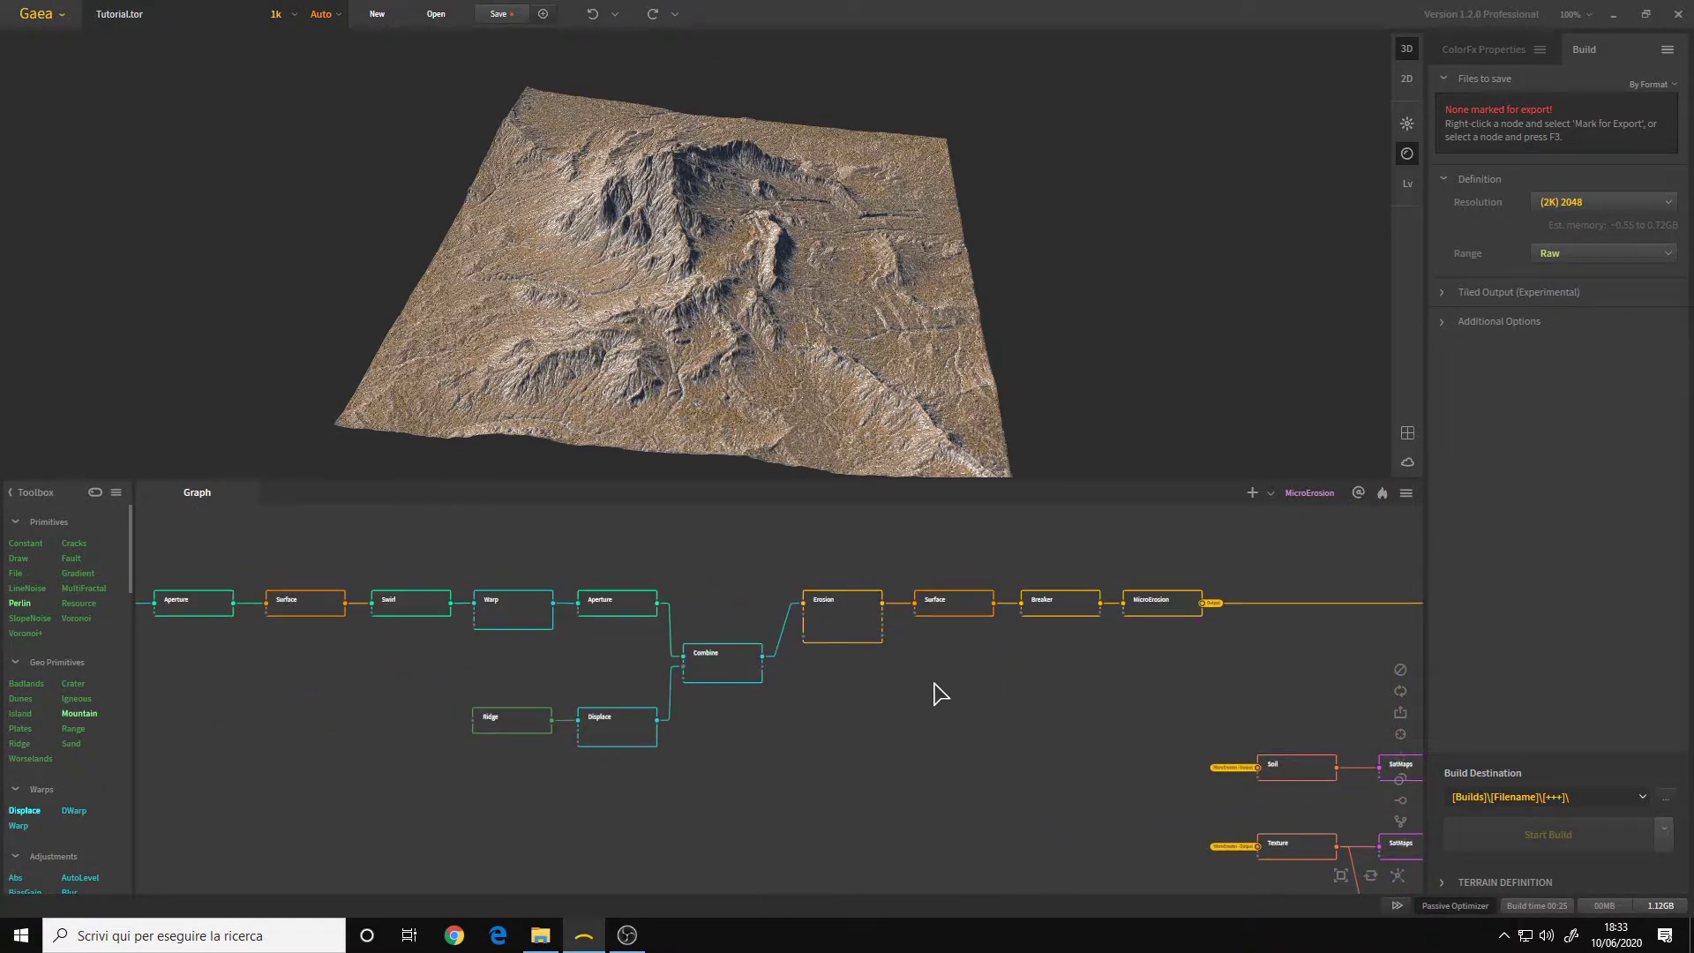
{"action": "scroll", "coordinate": [344, 657], "scroll_direction": "down", "scroll_amount": 1}
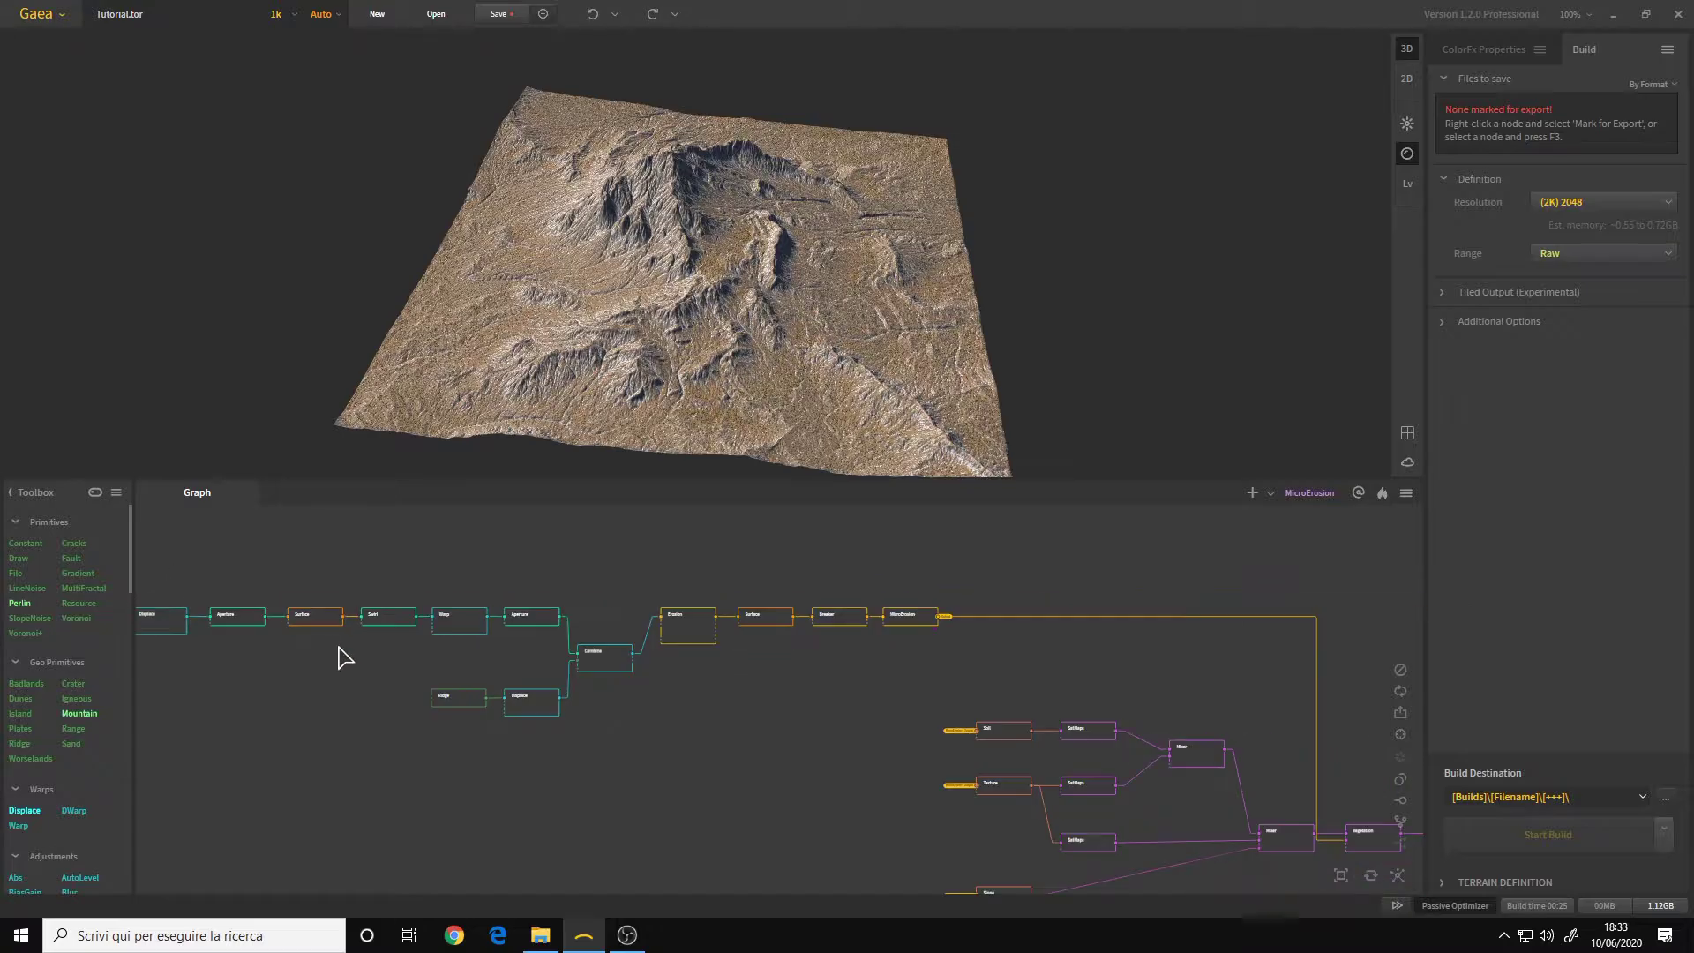
{"action": "left_click", "coordinate": [906, 620]}
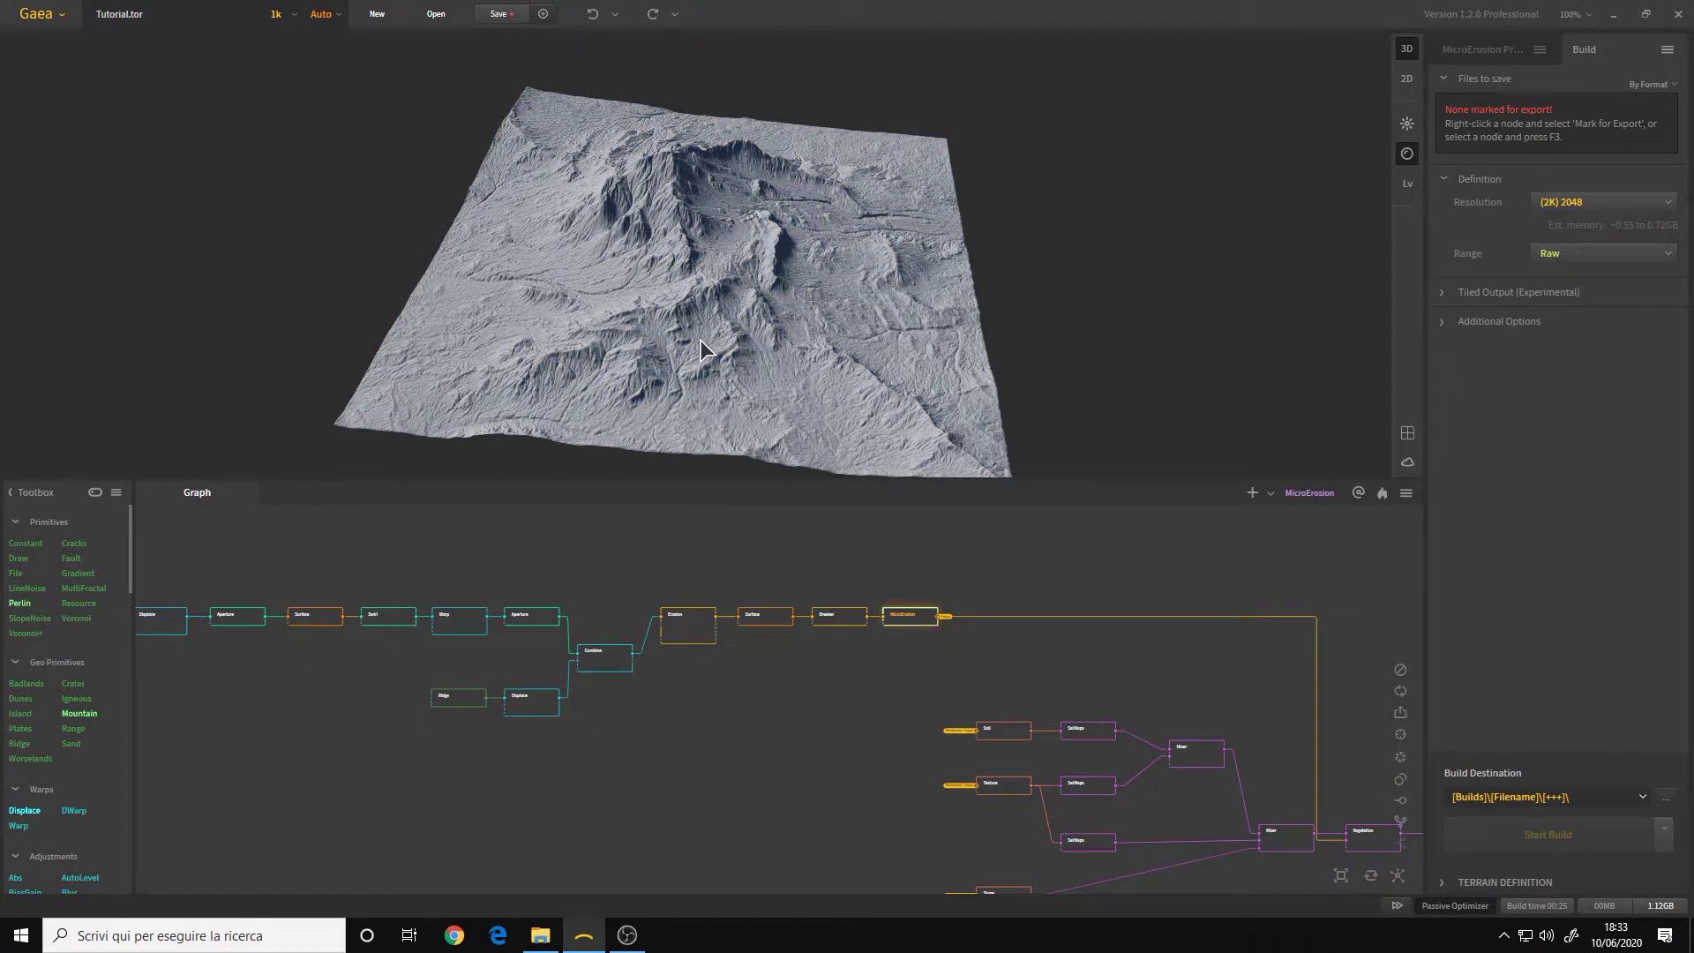
{"action": "middle_click_drag", "start_coordinate": [882, 741], "coordinate": [463, 574]}
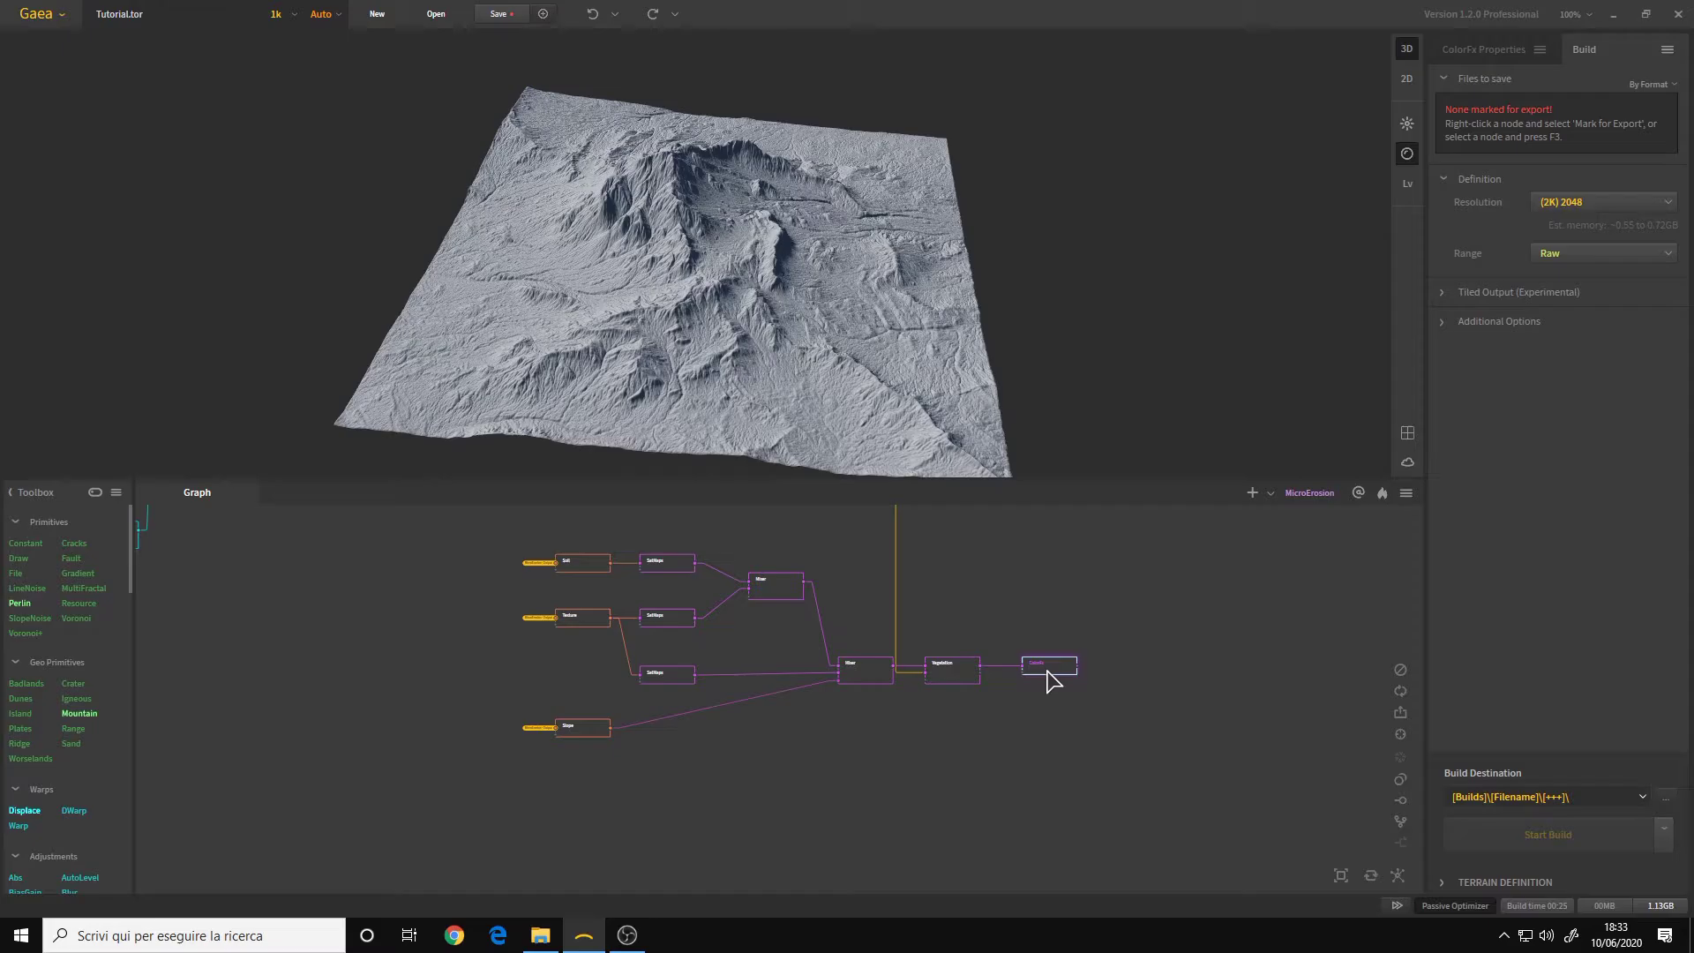
{"action": "middle_click_drag", "start_coordinate": [481, 577], "coordinate": [668, 741]}
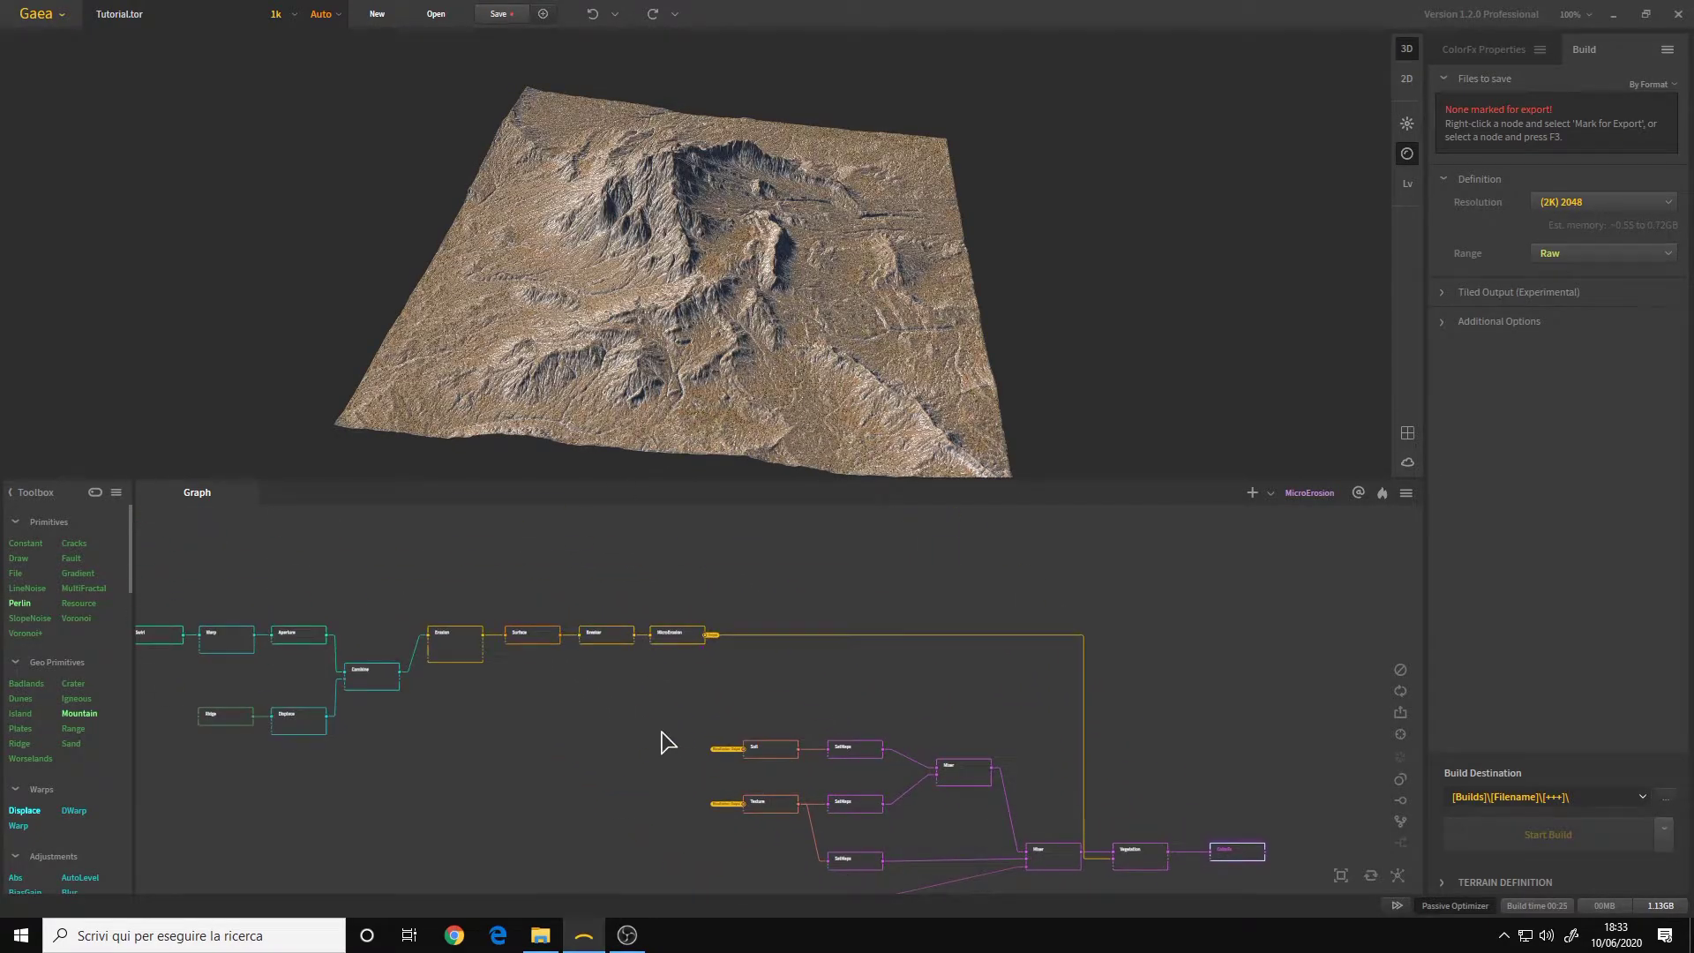
{"action": "left_click", "coordinate": [688, 643]}
{"action": "scroll", "coordinate": [741, 680], "scroll_direction": "up", "scroll_amount": 5}
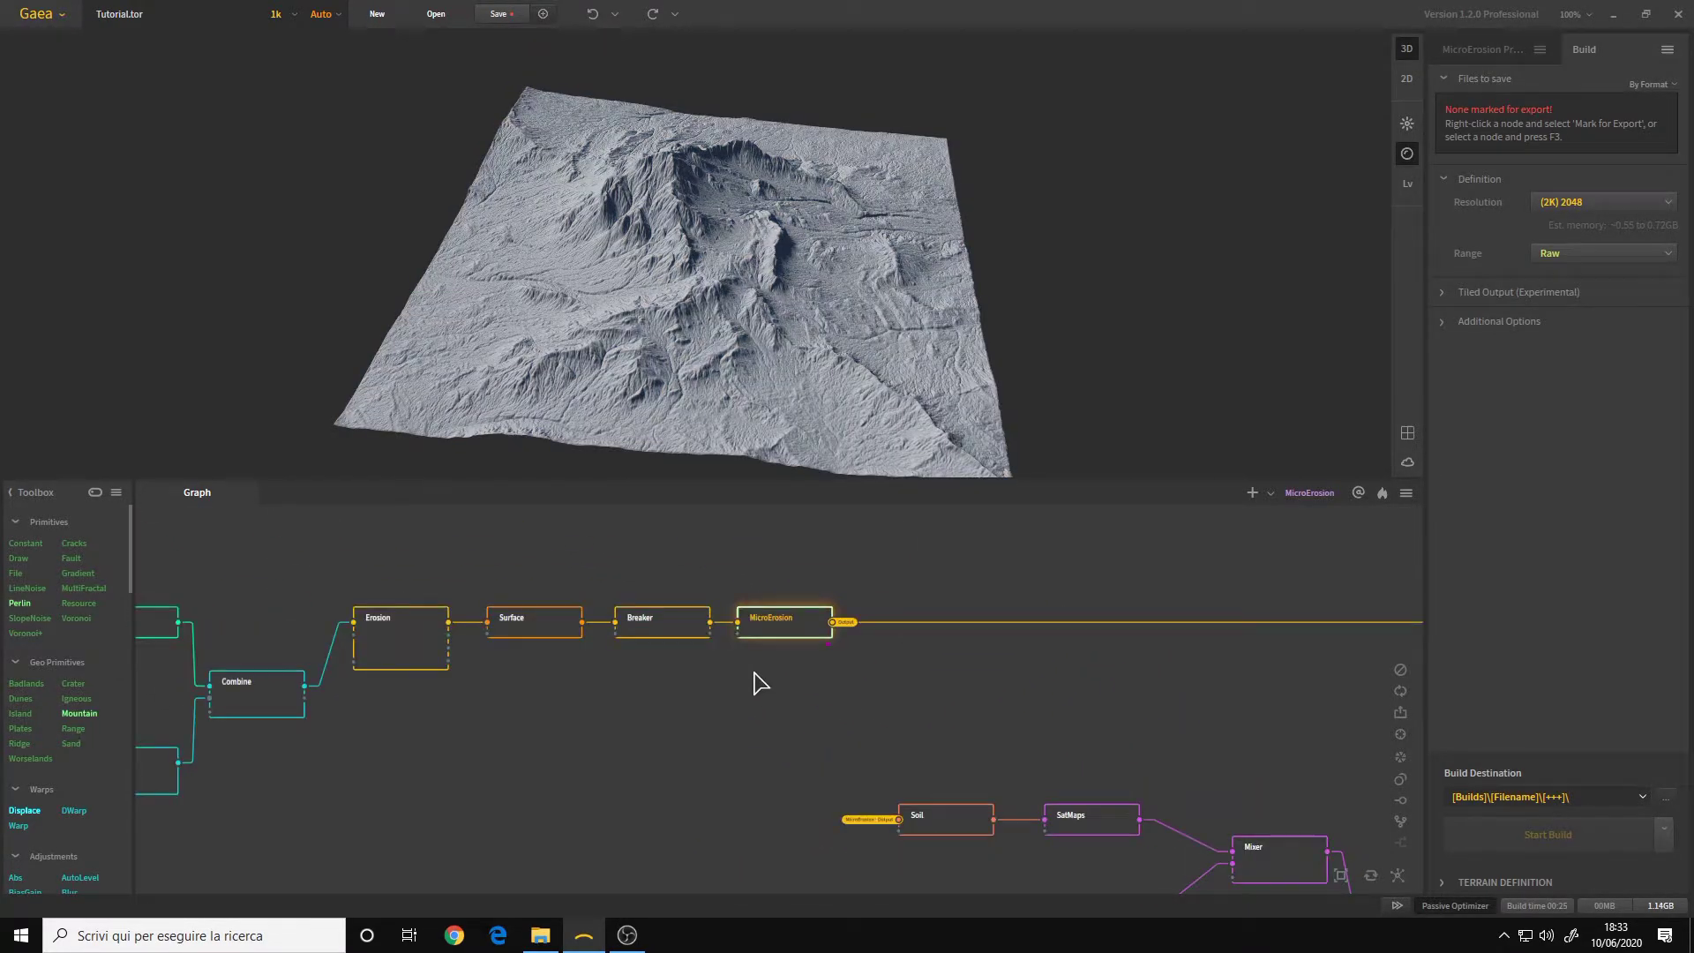
{"action": "scroll", "coordinate": [788, 672], "scroll_direction": "down", "scroll_amount": 3}
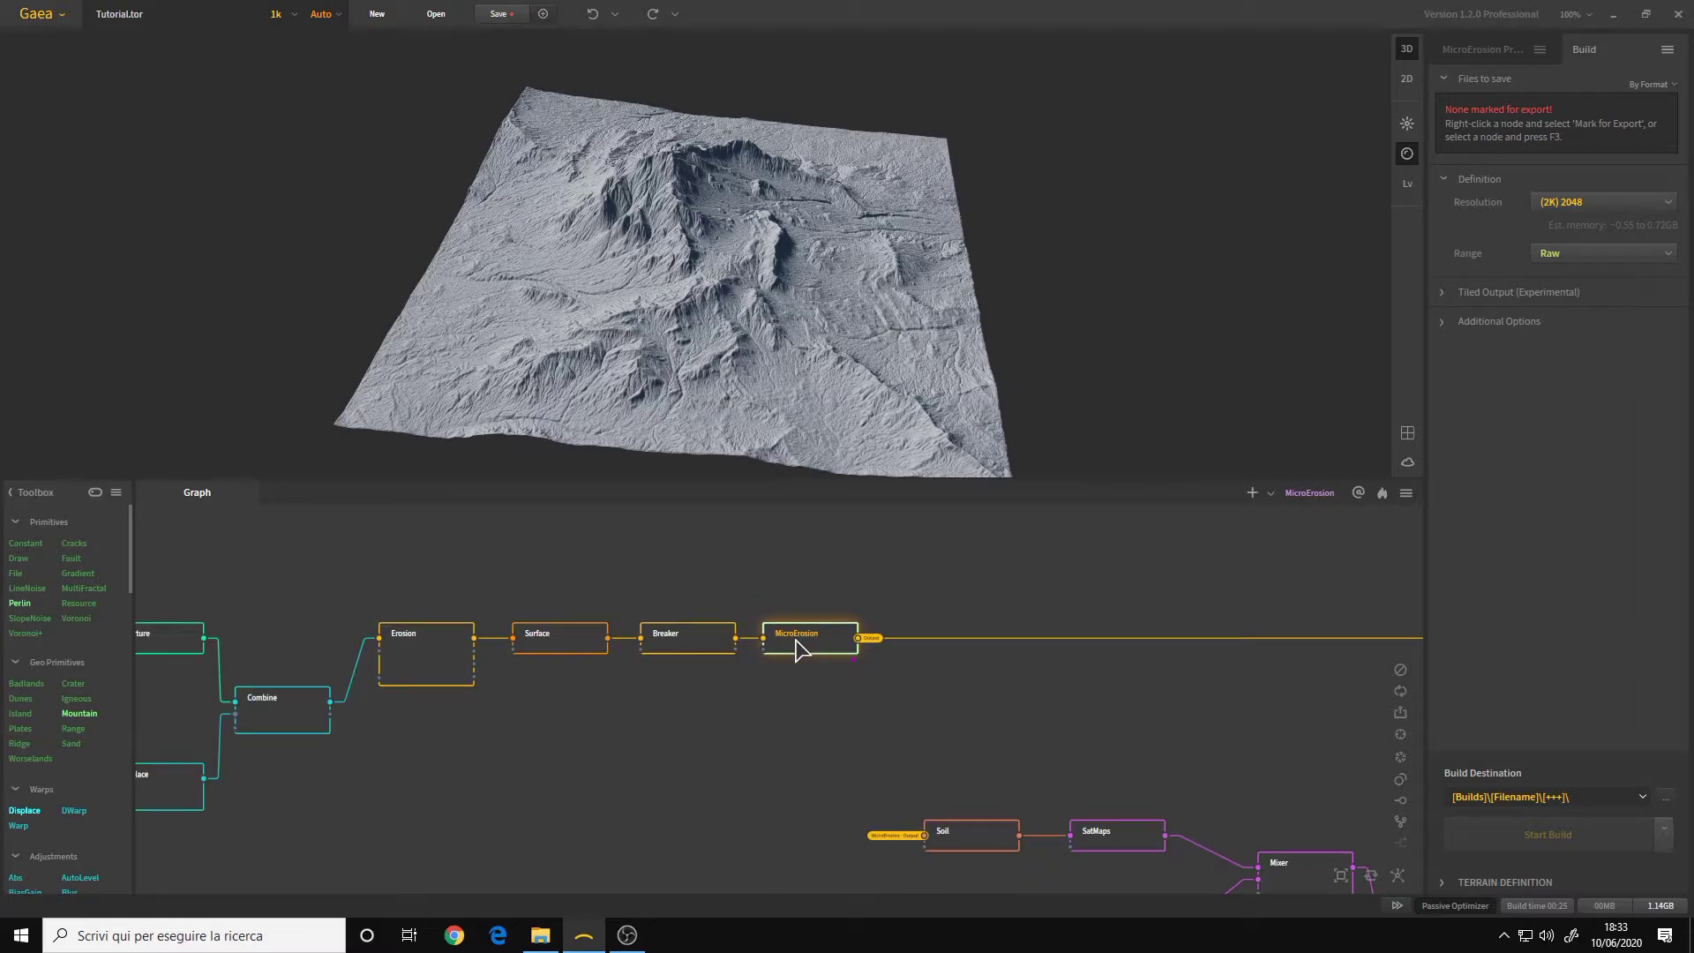
{"action": "scroll", "coordinate": [819, 657], "scroll_direction": "up", "scroll_amount": 1}
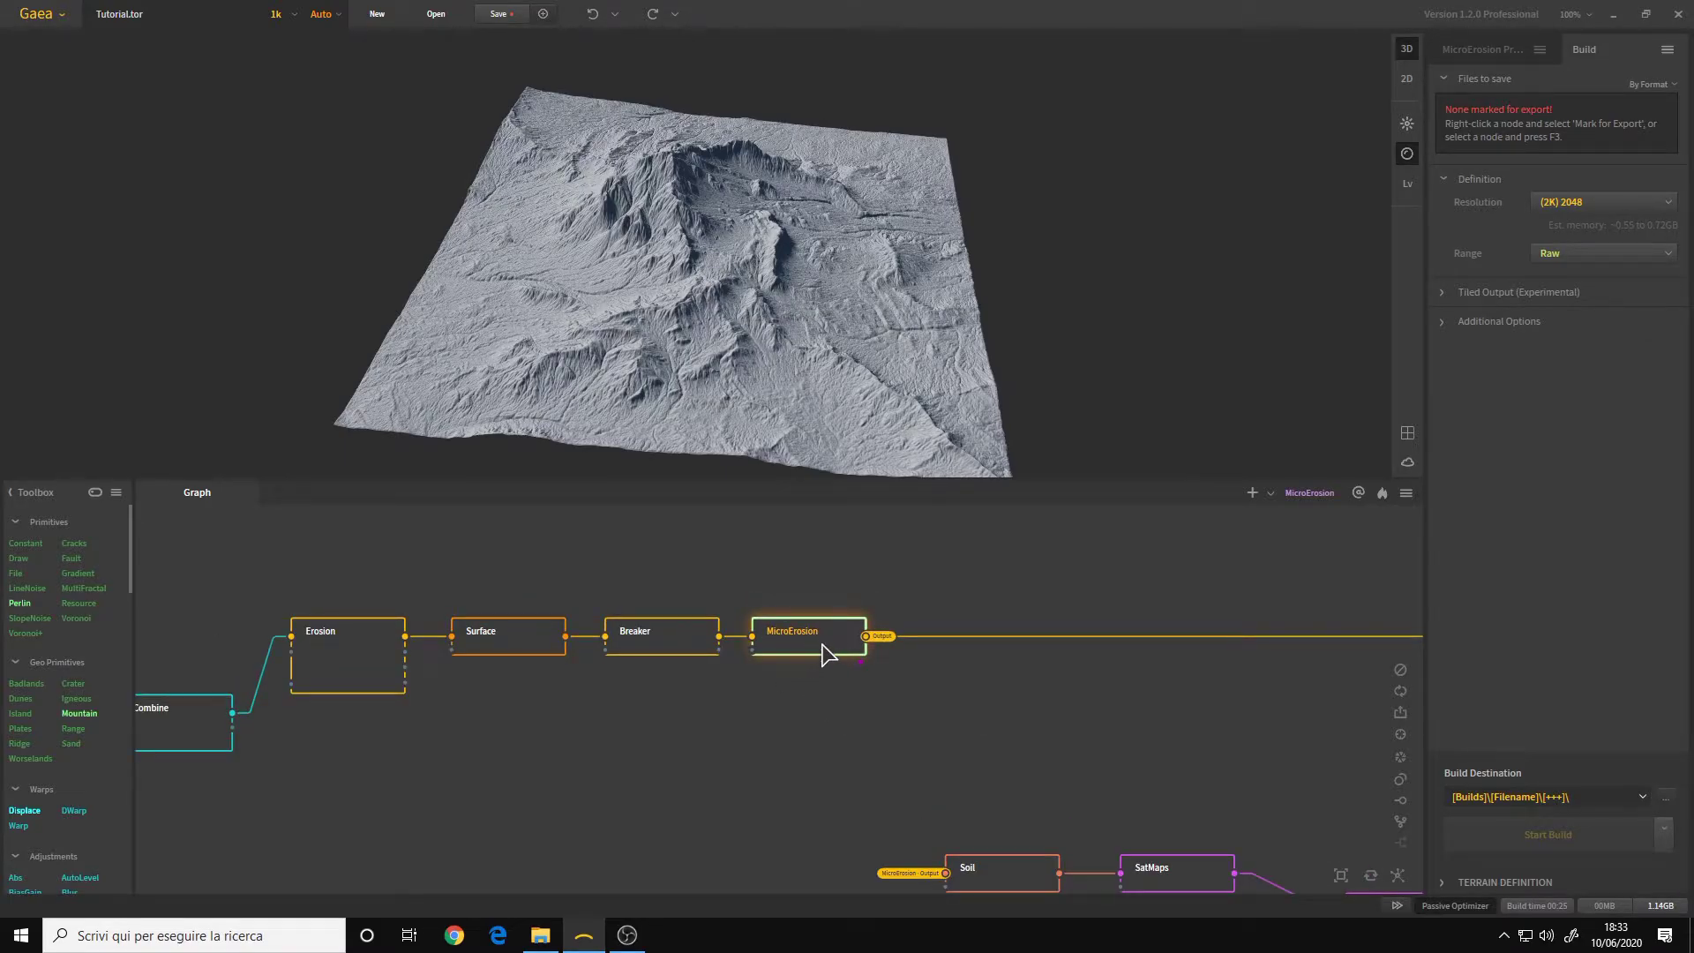
Mark the MicroErosion node for export so it is saved as a .tif
{"action": "right_click", "coordinate": [813, 651]}
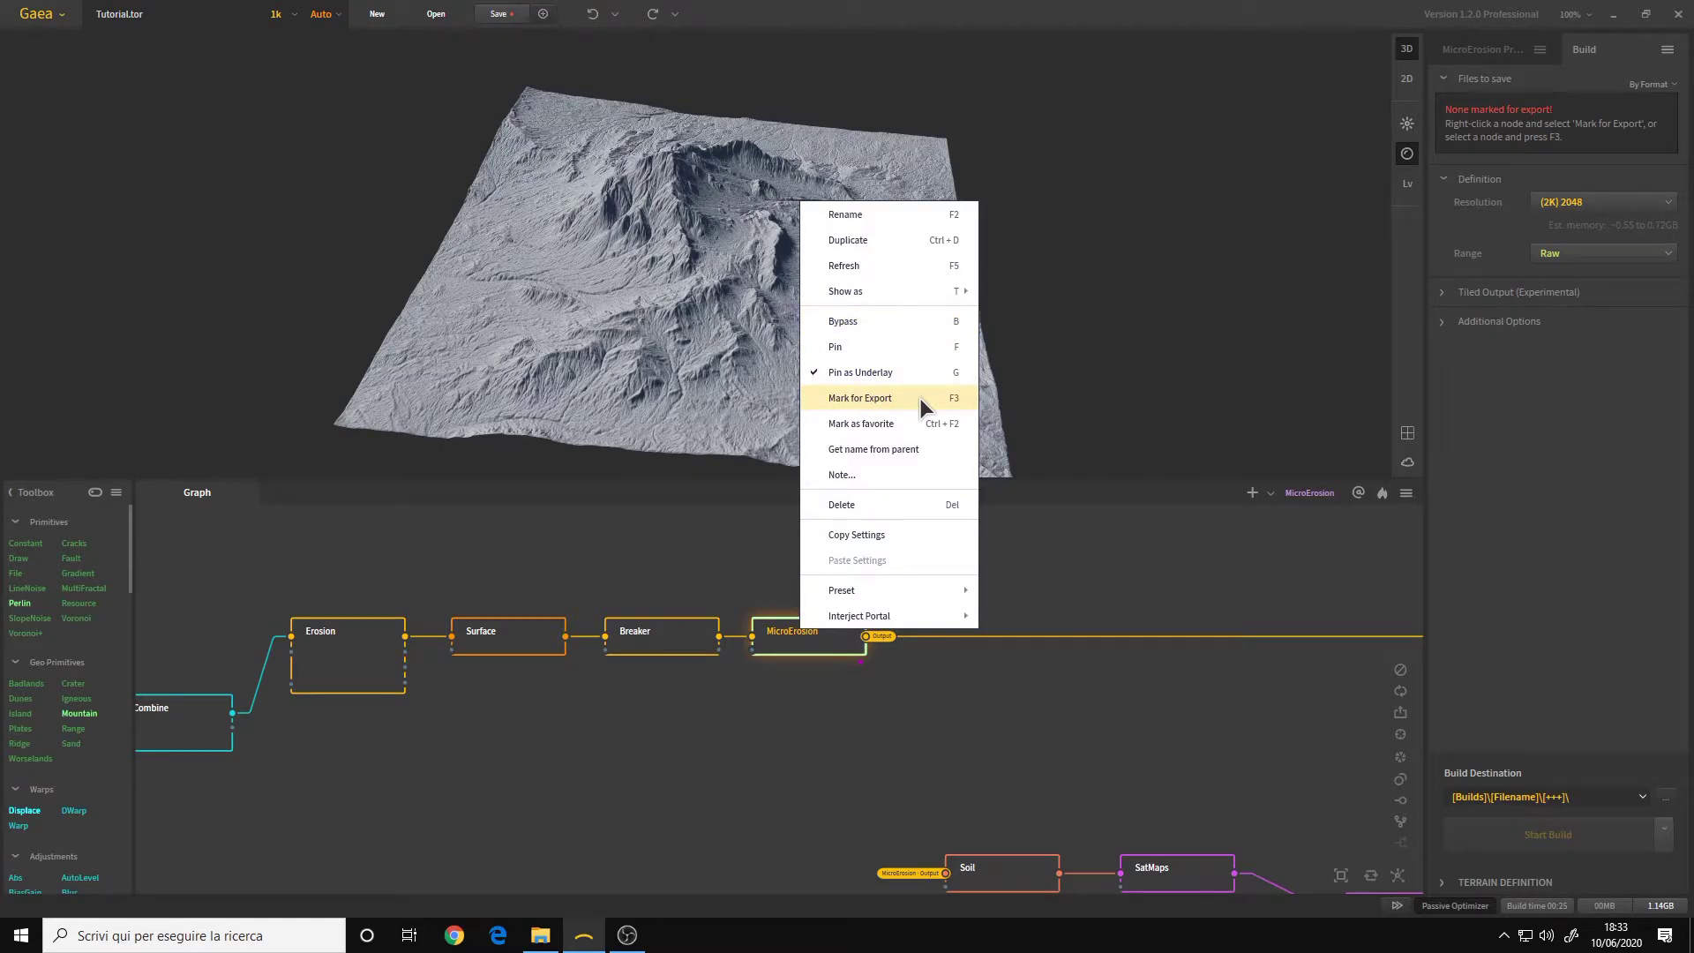
{"action": "left_click", "coordinate": [857, 398]}
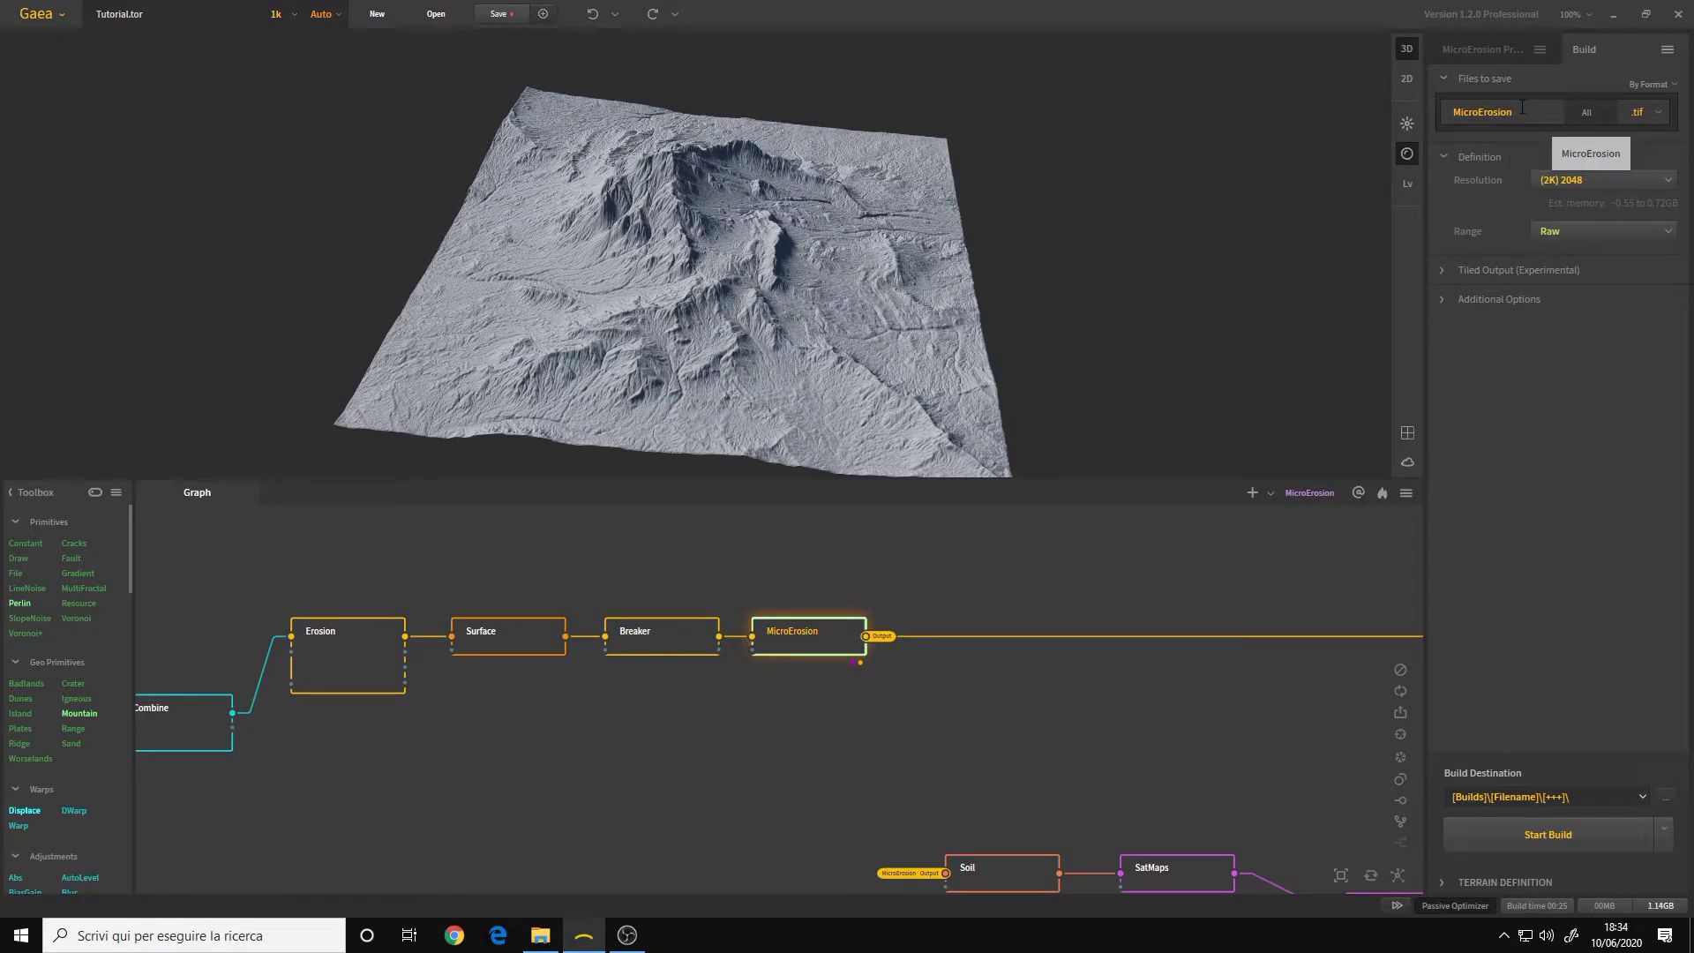
{"action": "middle_click_drag", "start_coordinate": [983, 801], "coordinate": [811, 666]}
Preview ColorFx and mark it for export as a .tif alongside MicroErosion
{"action": "scroll", "coordinate": [812, 666], "scroll_direction": "down", "scroll_amount": 3}
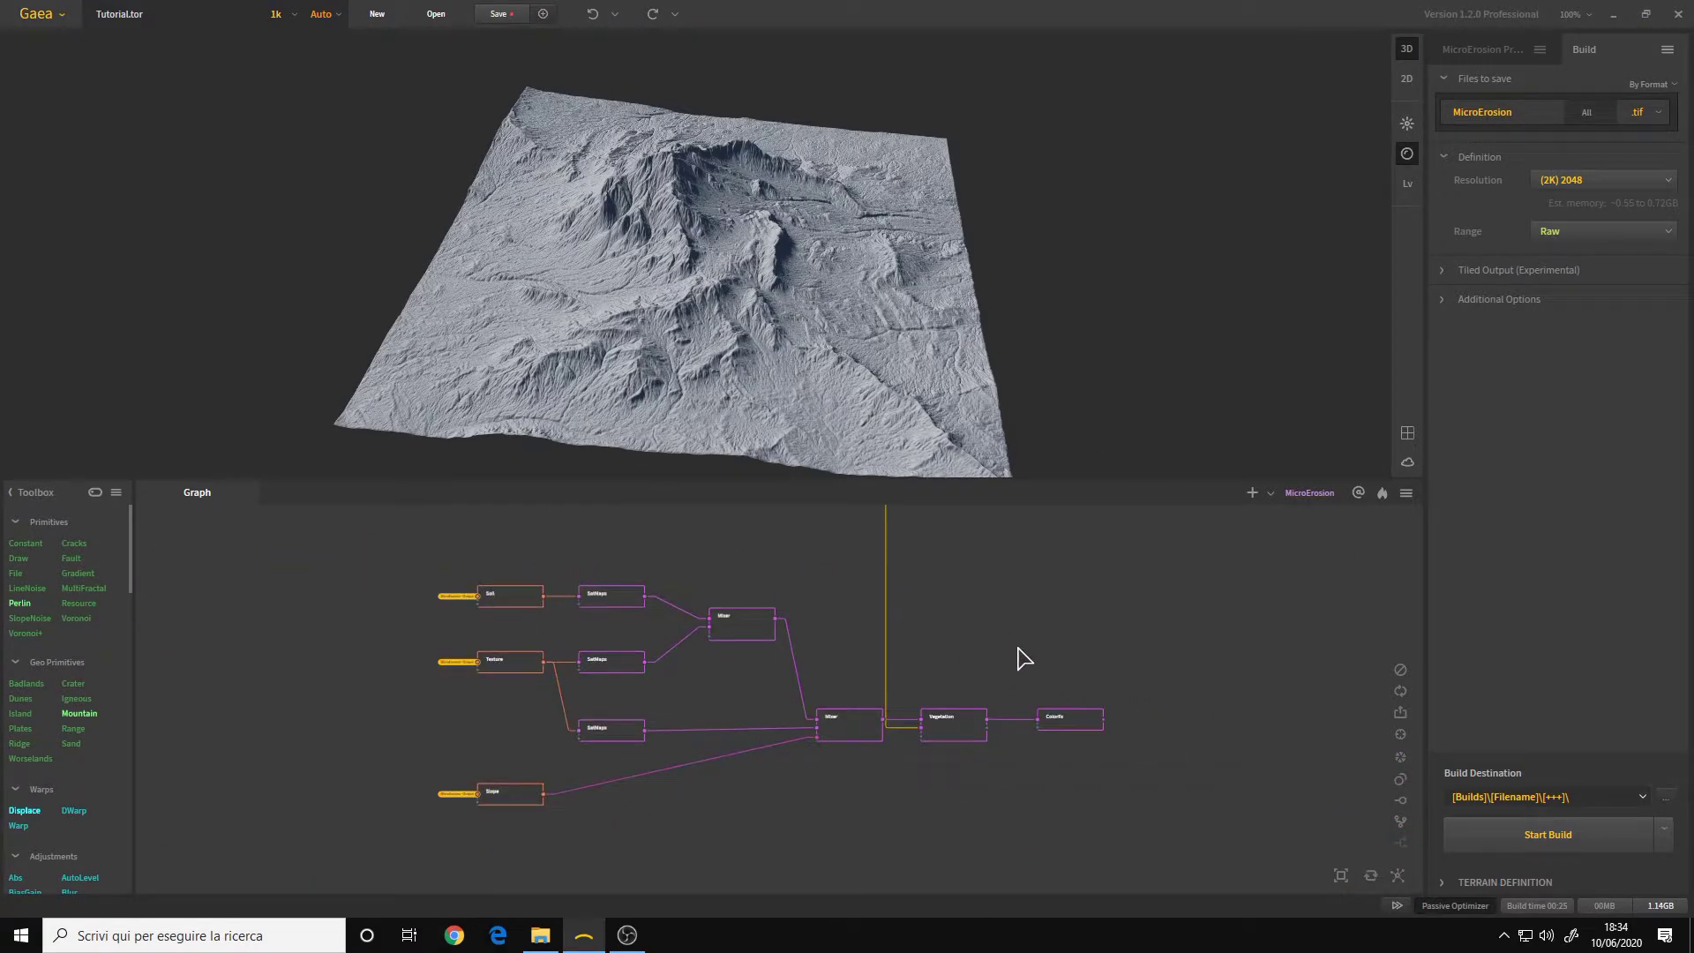
{"action": "left_click", "coordinate": [1077, 719]}
{"action": "scroll", "coordinate": [1081, 719], "scroll_direction": "up", "scroll_amount": 5}
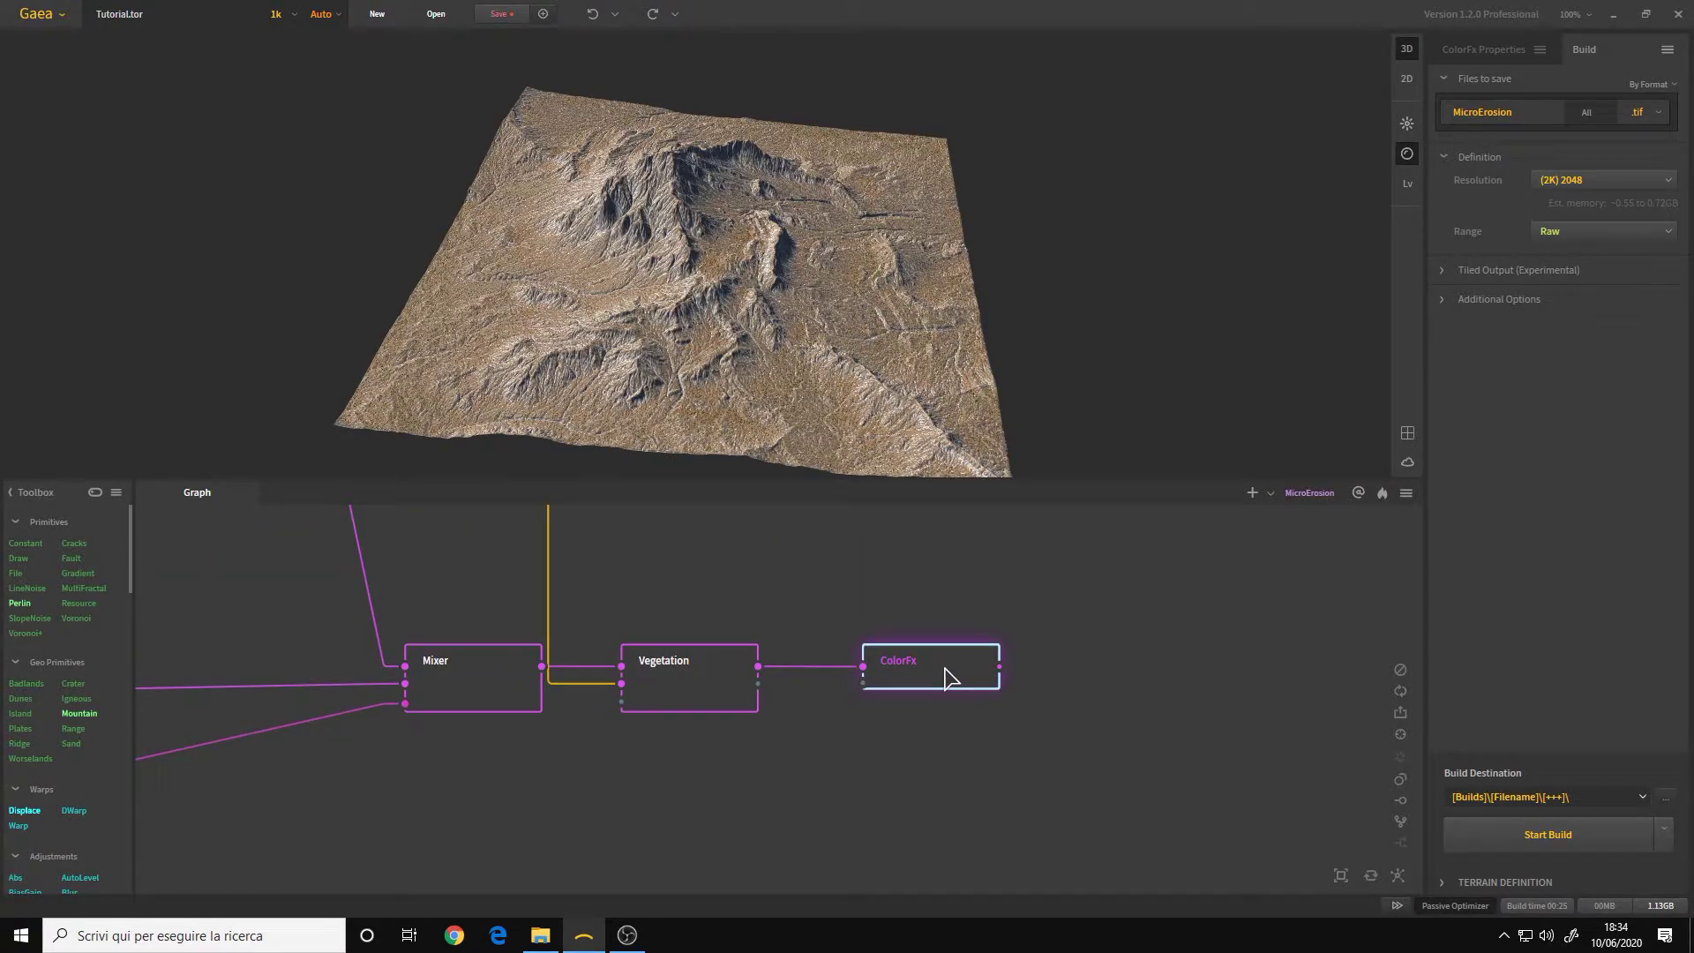
{"action": "right_click", "coordinate": [946, 677]}
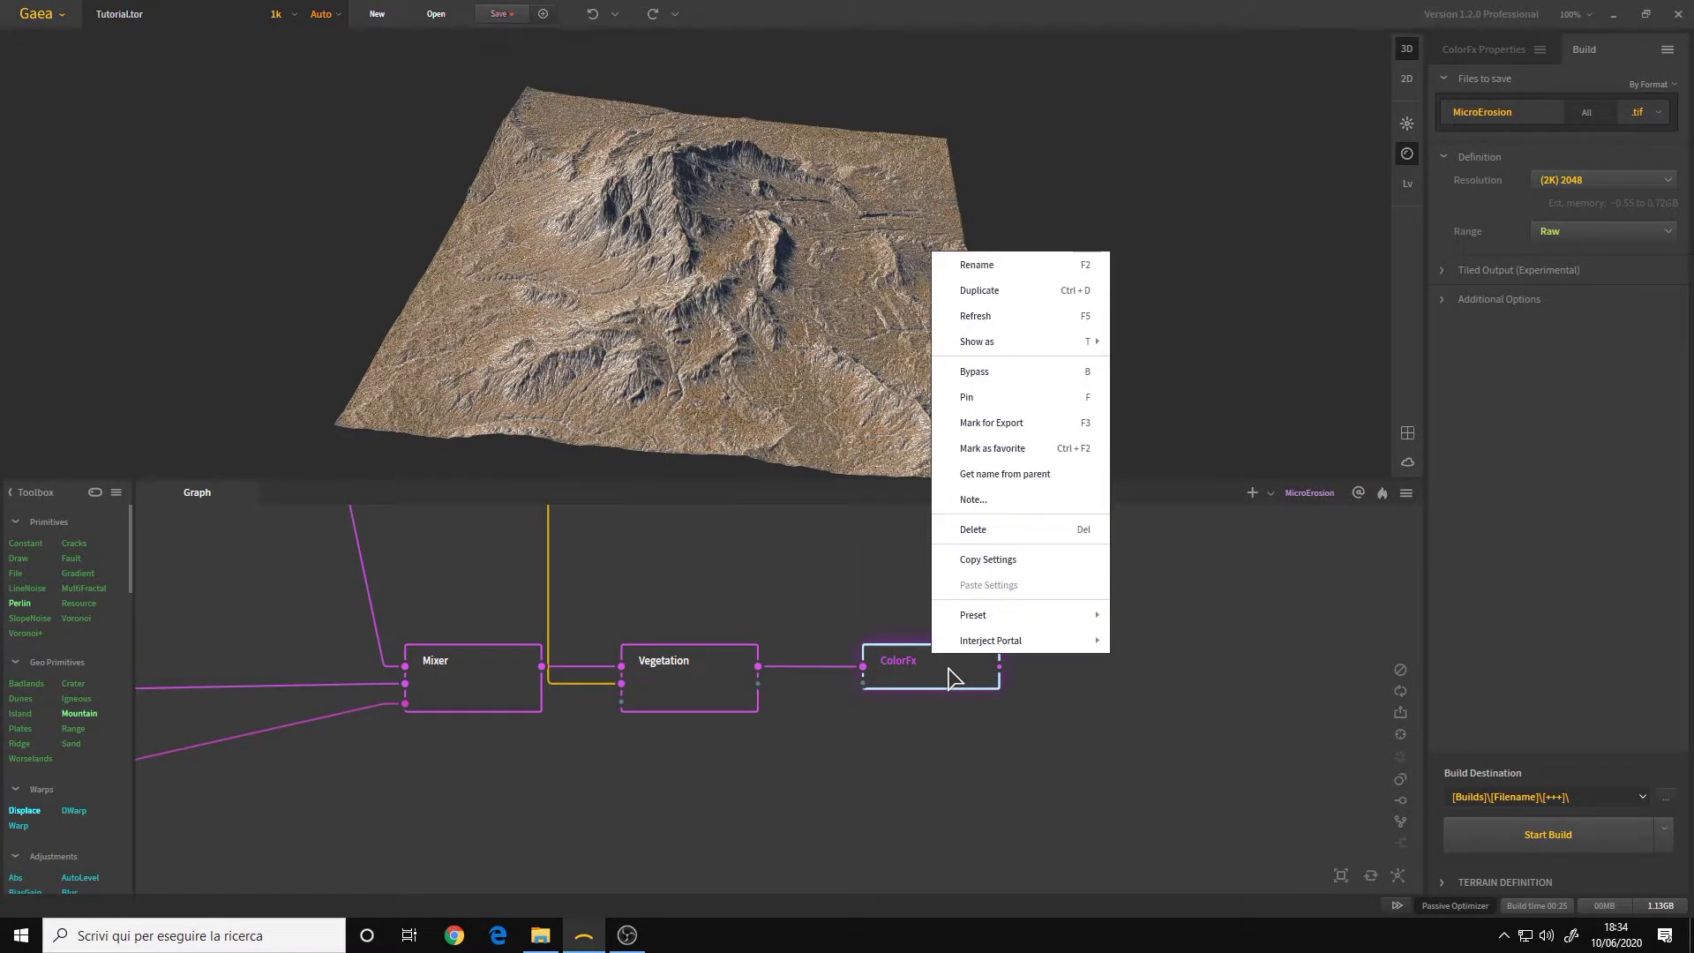
{"action": "left_click", "coordinate": [1019, 420]}
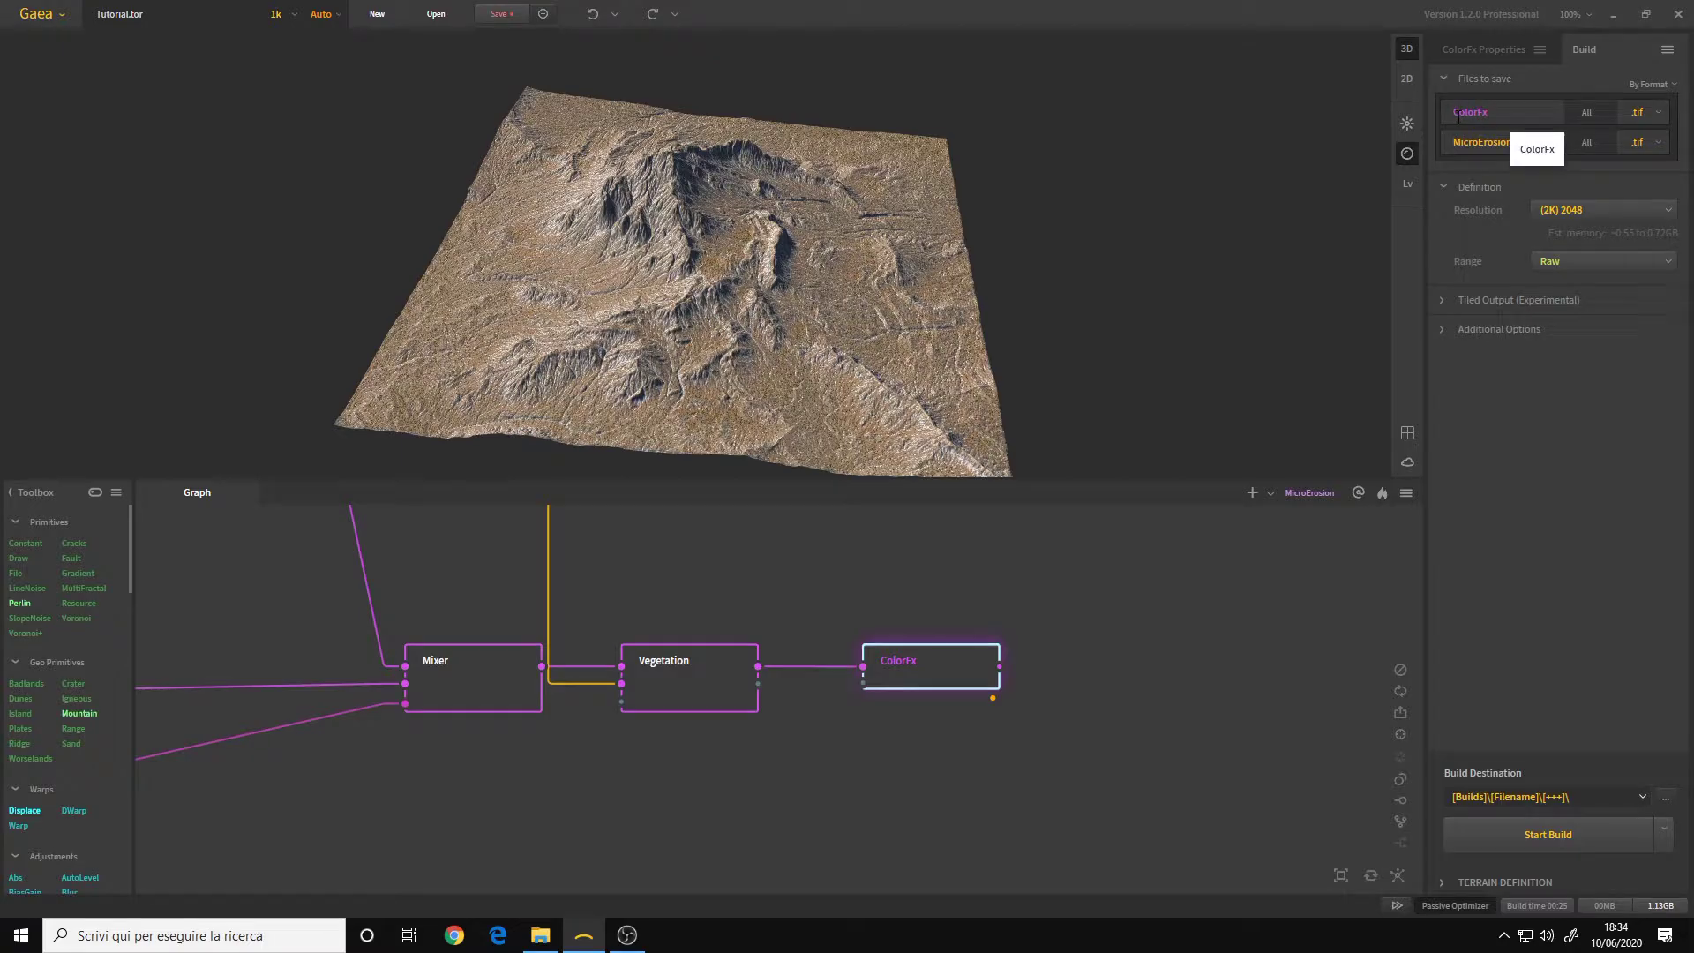
{"action": "scroll", "coordinate": [755, 661], "scroll_direction": "down", "scroll_amount": 3}
{"action": "scroll", "coordinate": [741, 671], "scroll_direction": "up", "scroll_amount": 2}
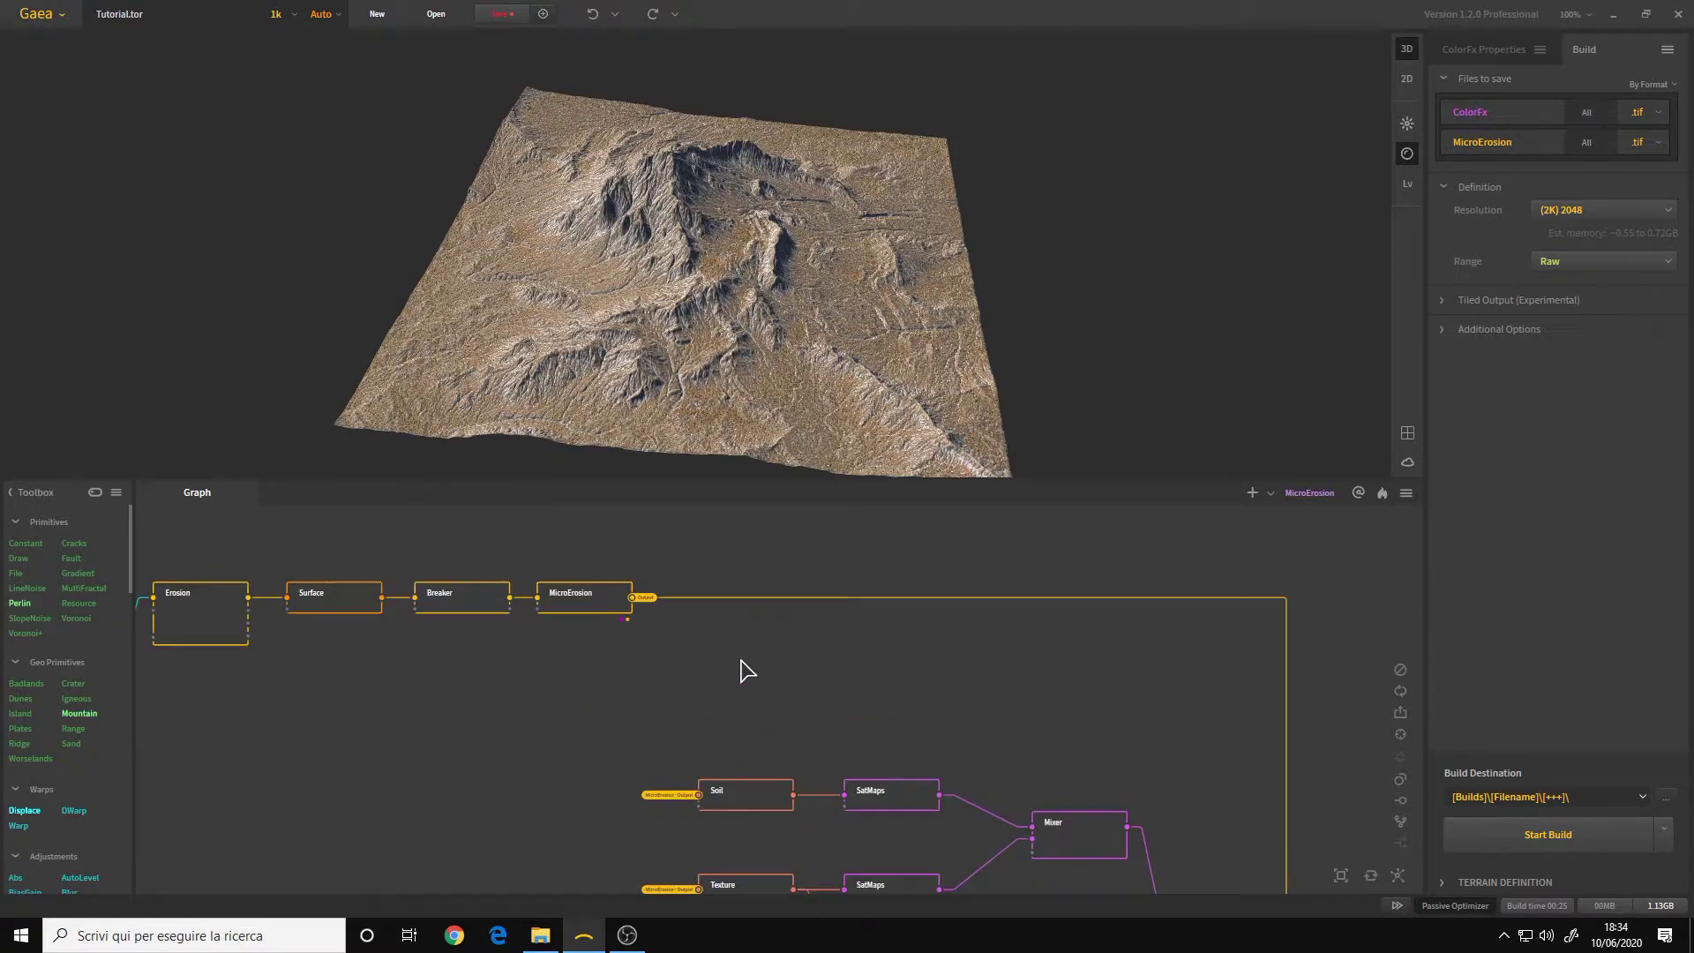
{"action": "scroll", "coordinate": [794, 706], "scroll_direction": "up", "scroll_amount": 3}
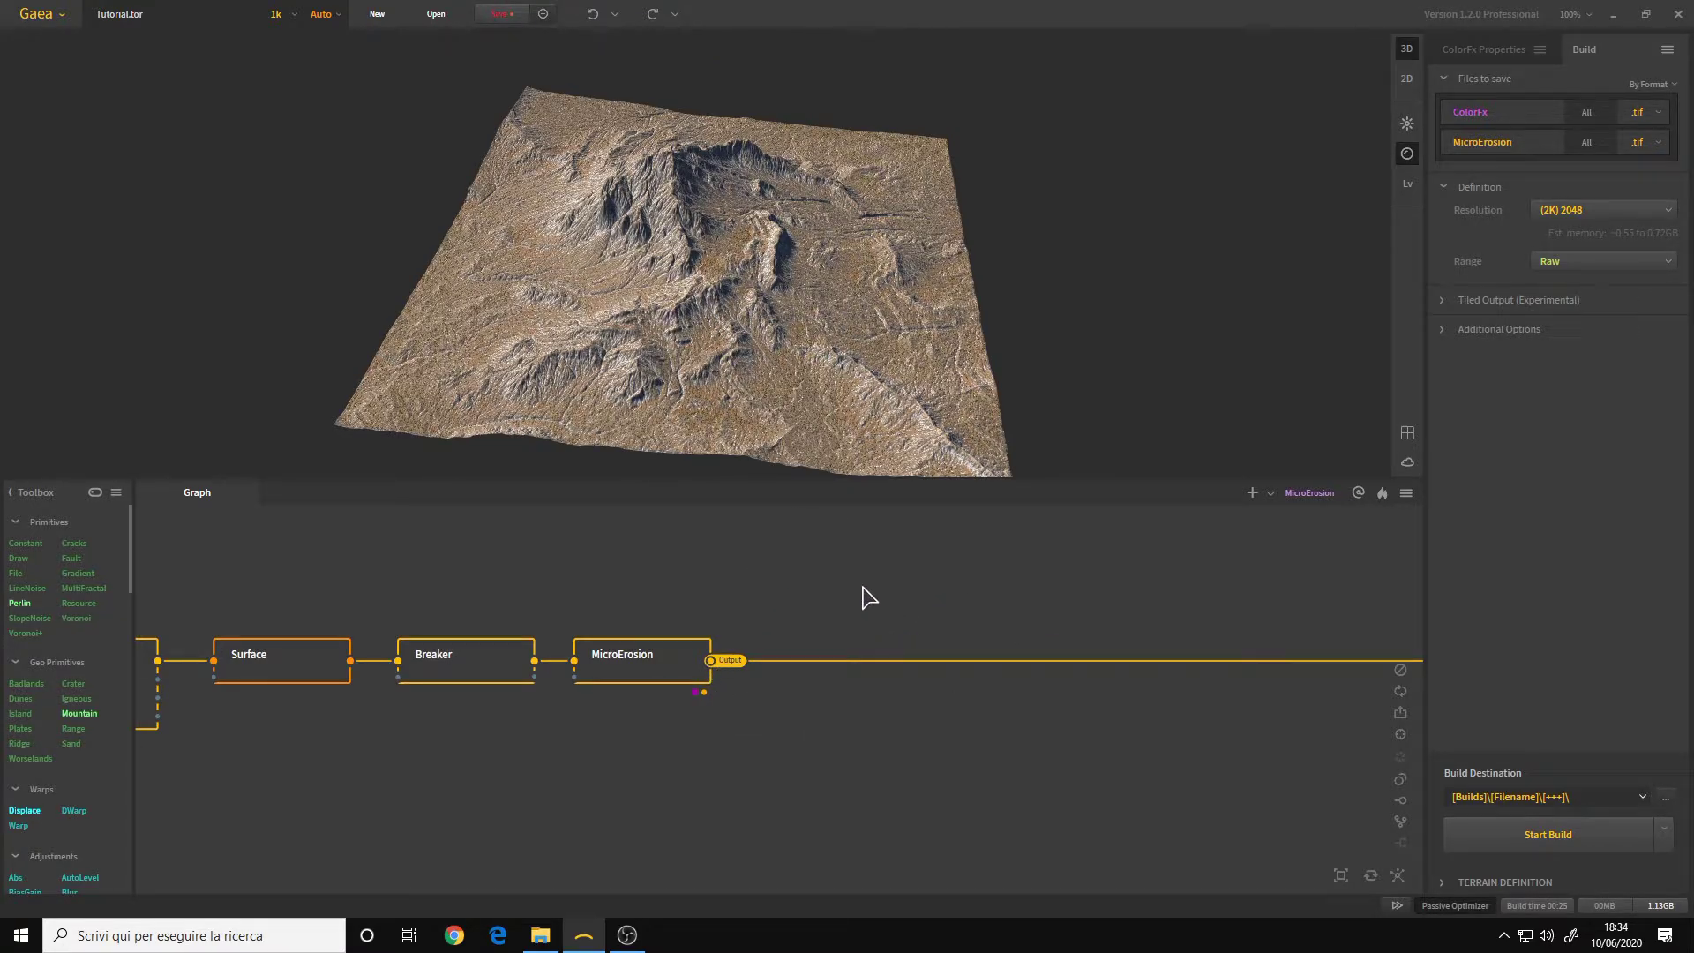
Add an Output > Mesher node wired to MicroErosion's output
{"action": "left_click", "coordinate": [678, 666]}
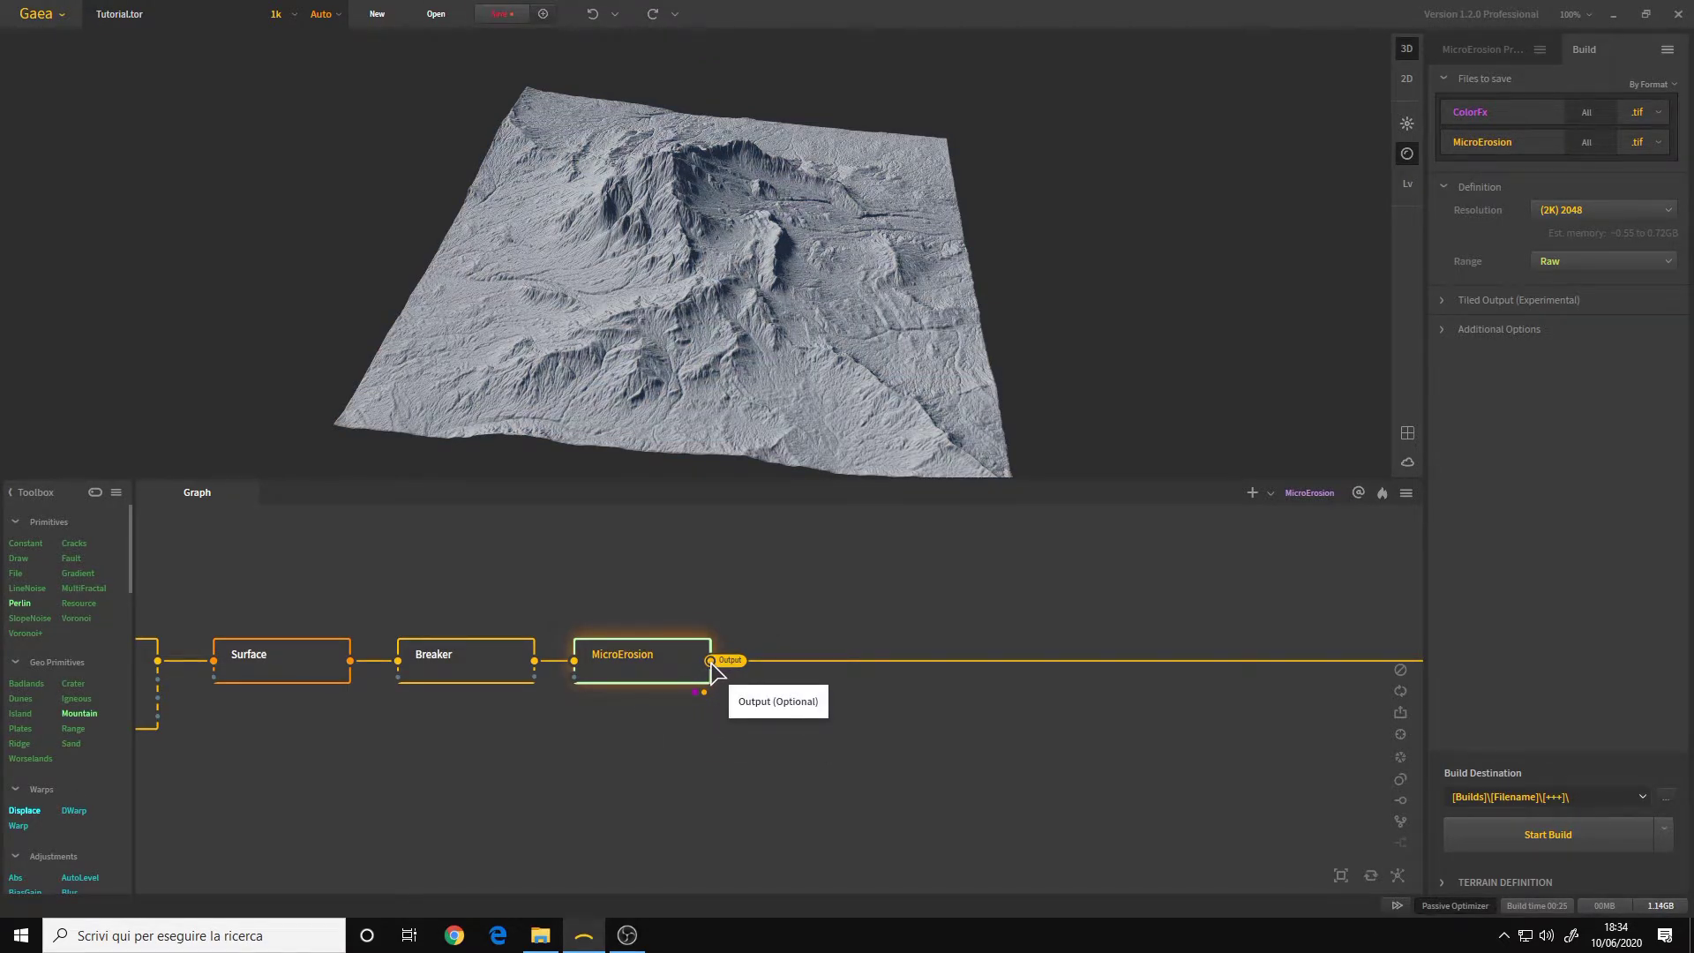
{"action": "left_click_drag", "start_coordinate": [711, 664], "coordinate": [882, 563]}
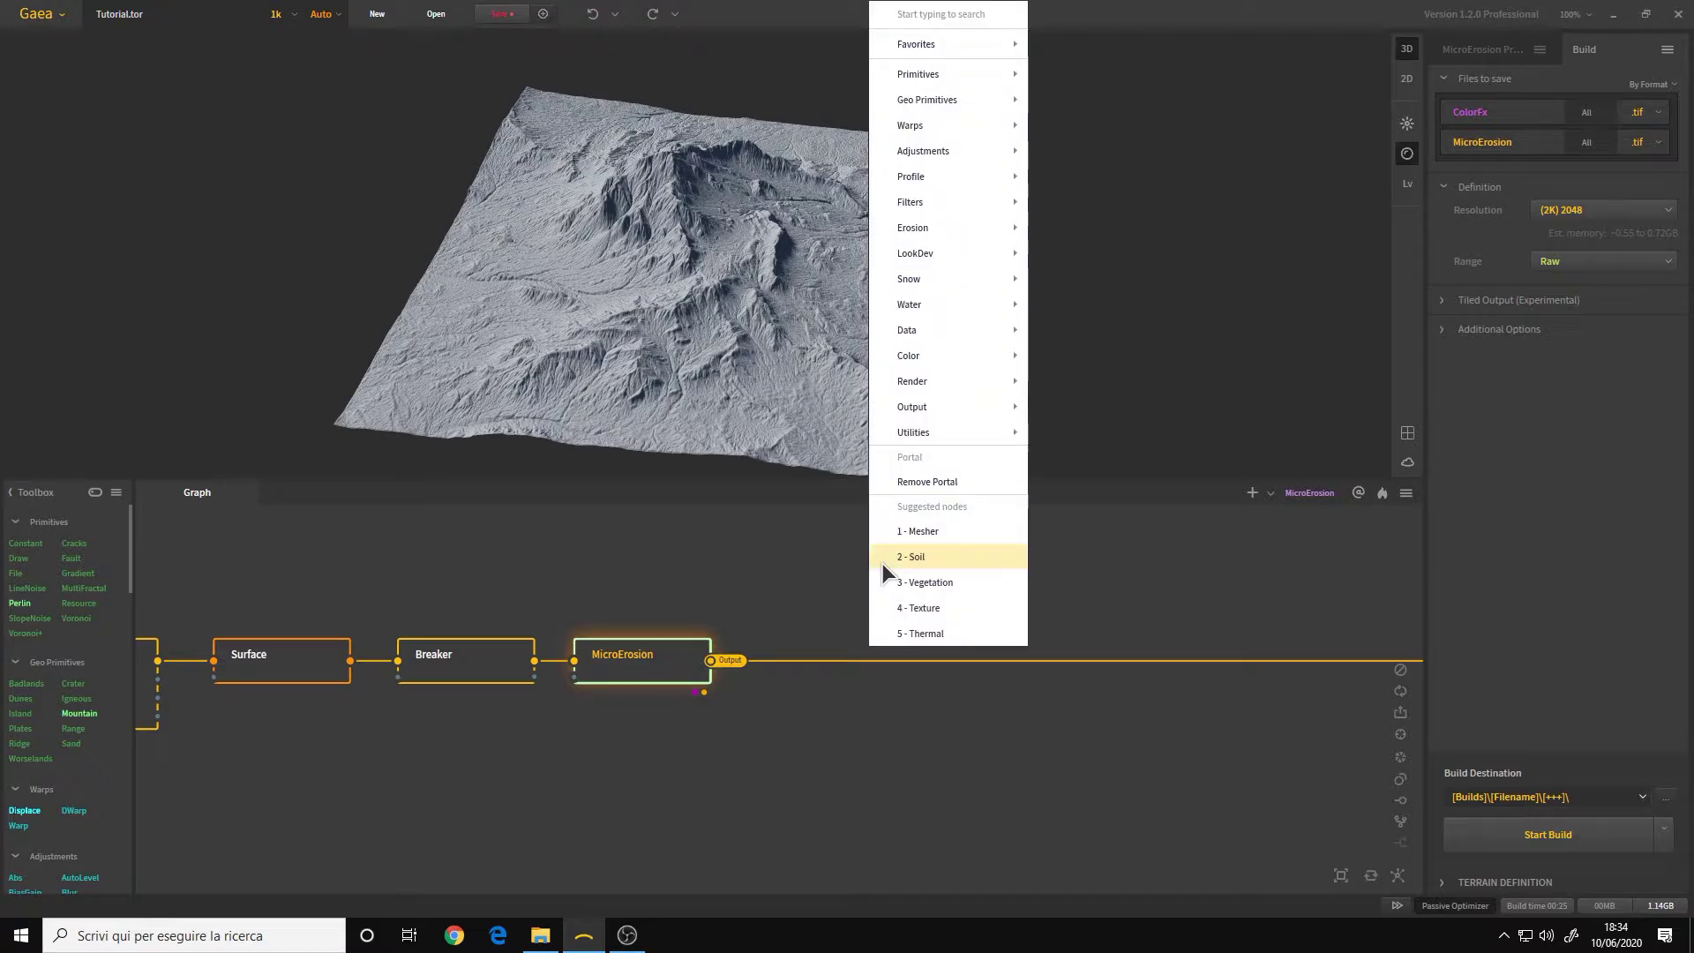
{"action": "mouse_move", "coordinate": [969, 278]}
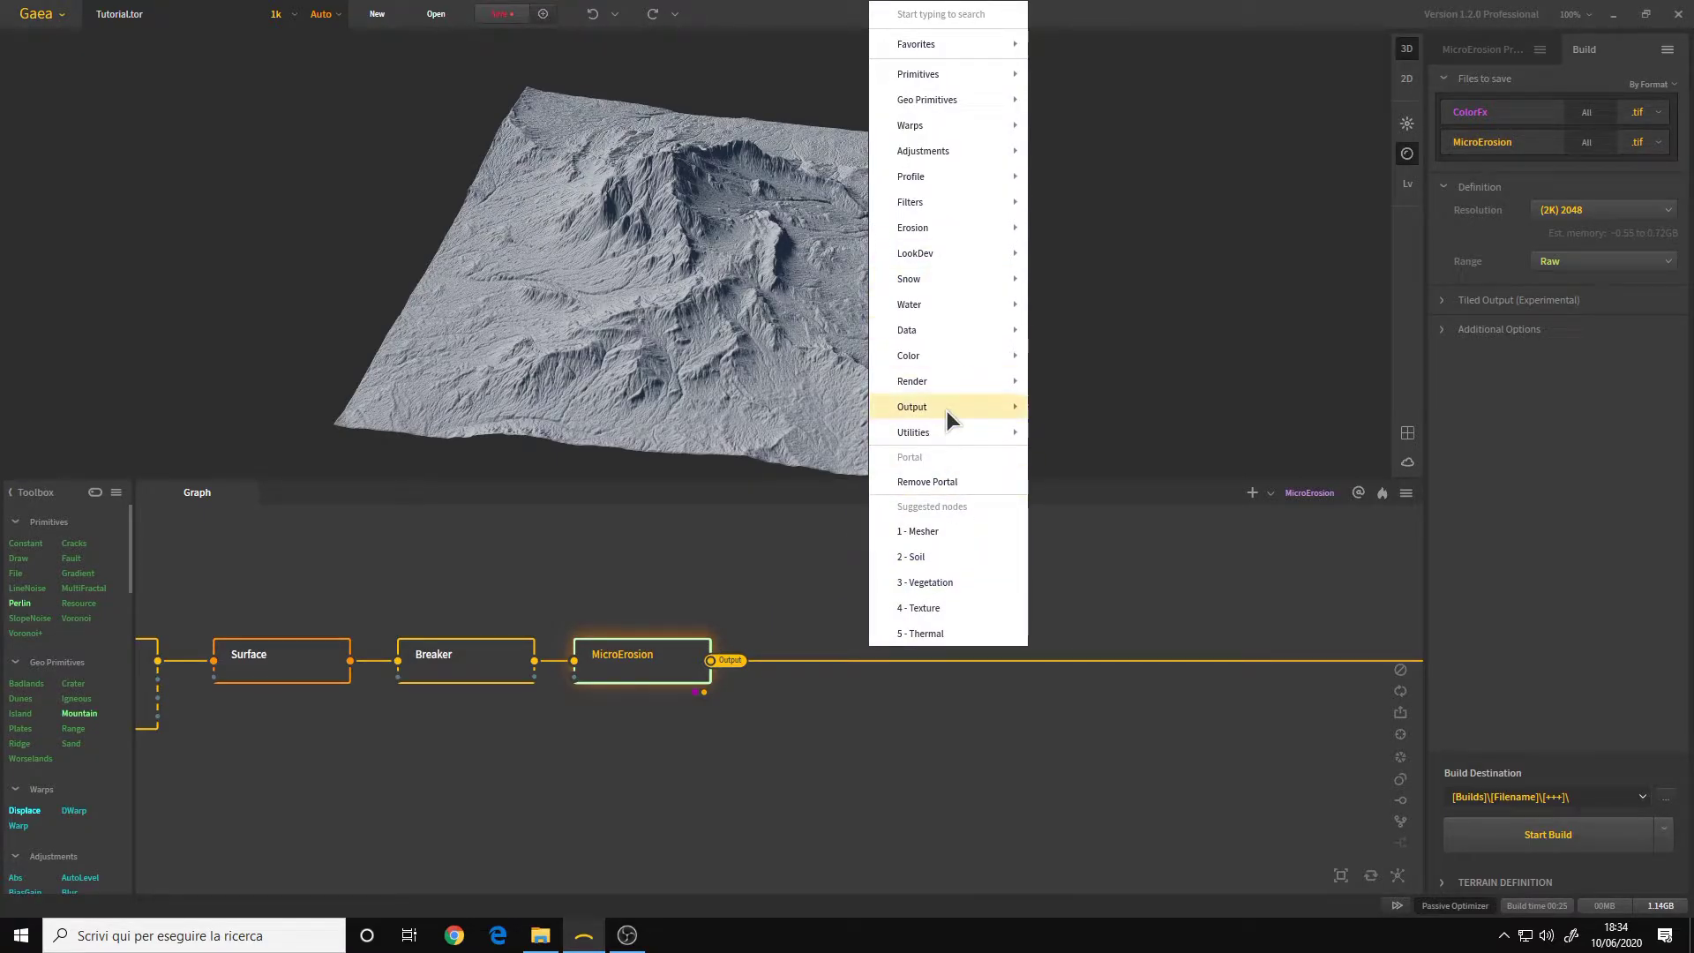
{"action": "mouse_move", "coordinate": [946, 410]}
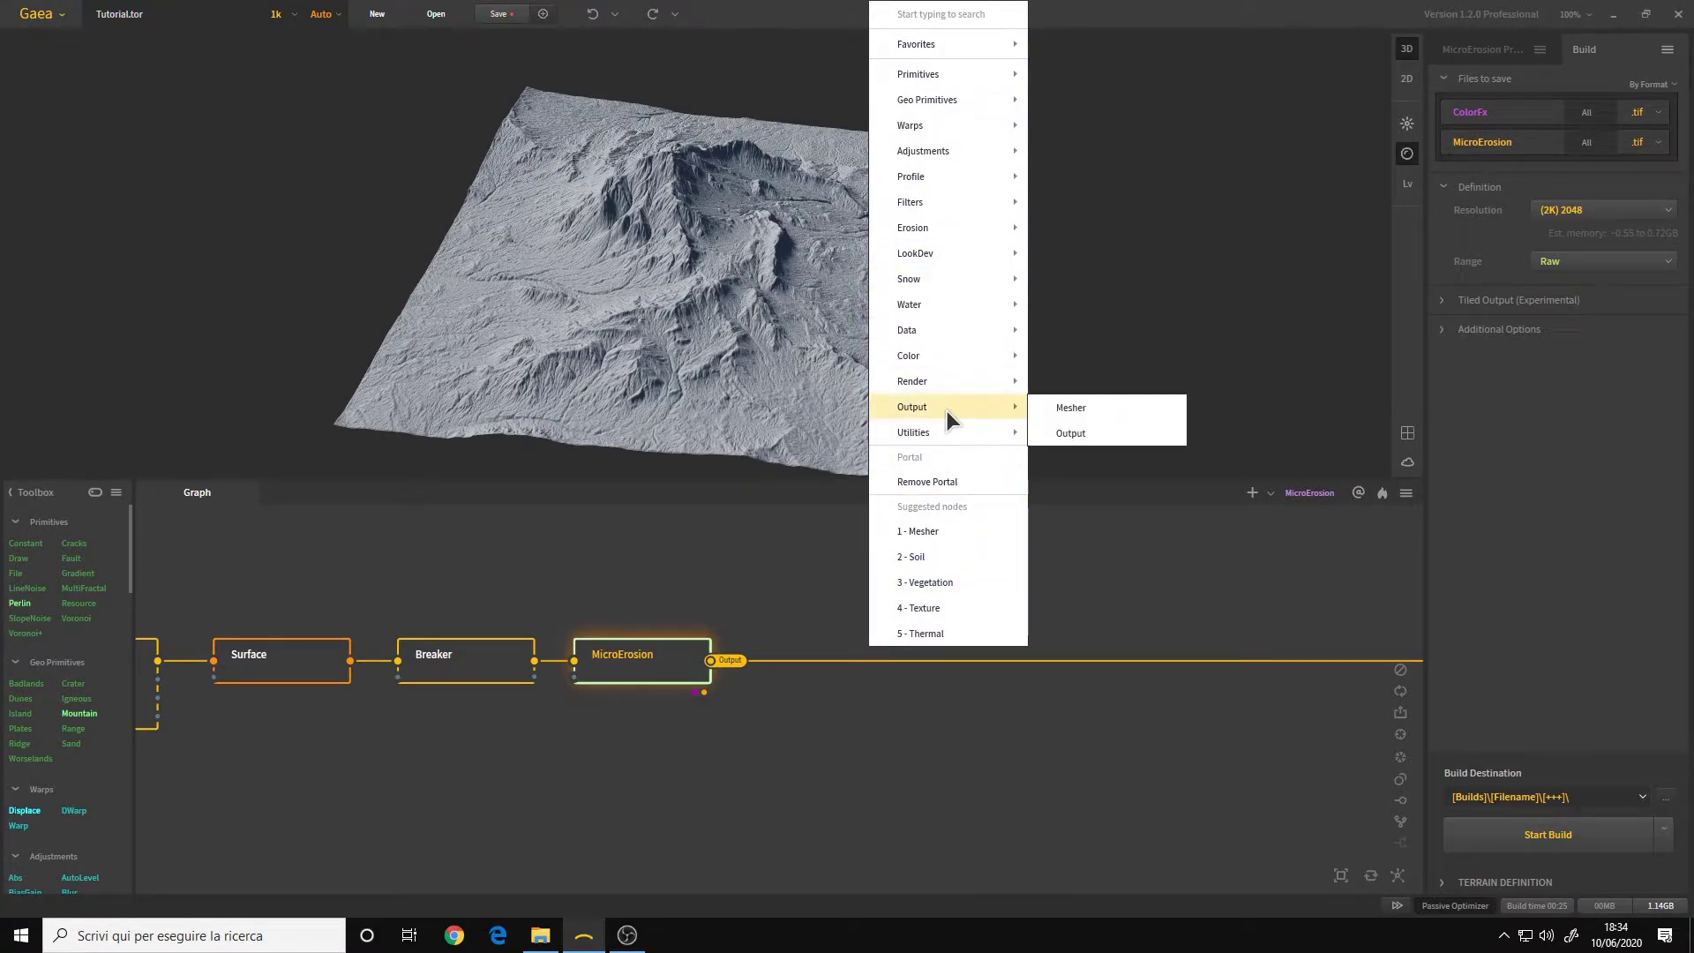
{"action": "left_click", "coordinate": [1109, 410]}
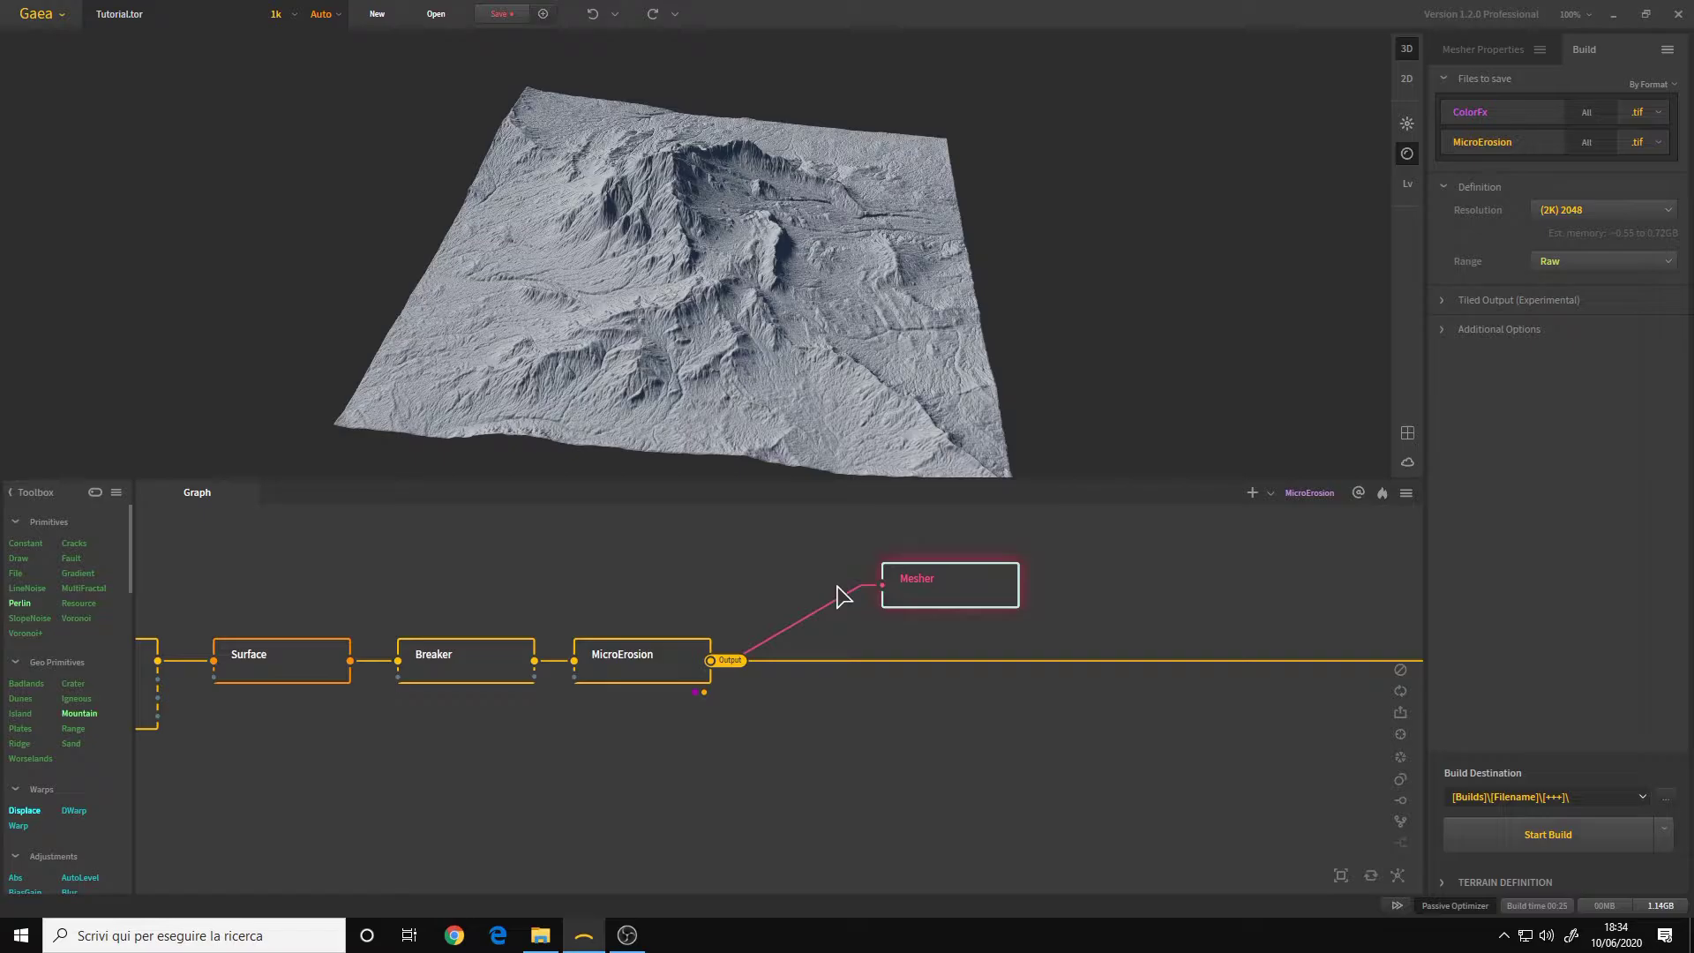
Position the new Mesher node in the graph and show its properties
{"action": "middle_click_drag", "start_coordinate": [835, 579], "coordinate": [734, 678]}
{"action": "left_click_drag", "start_coordinate": [863, 675], "coordinate": [839, 653]}
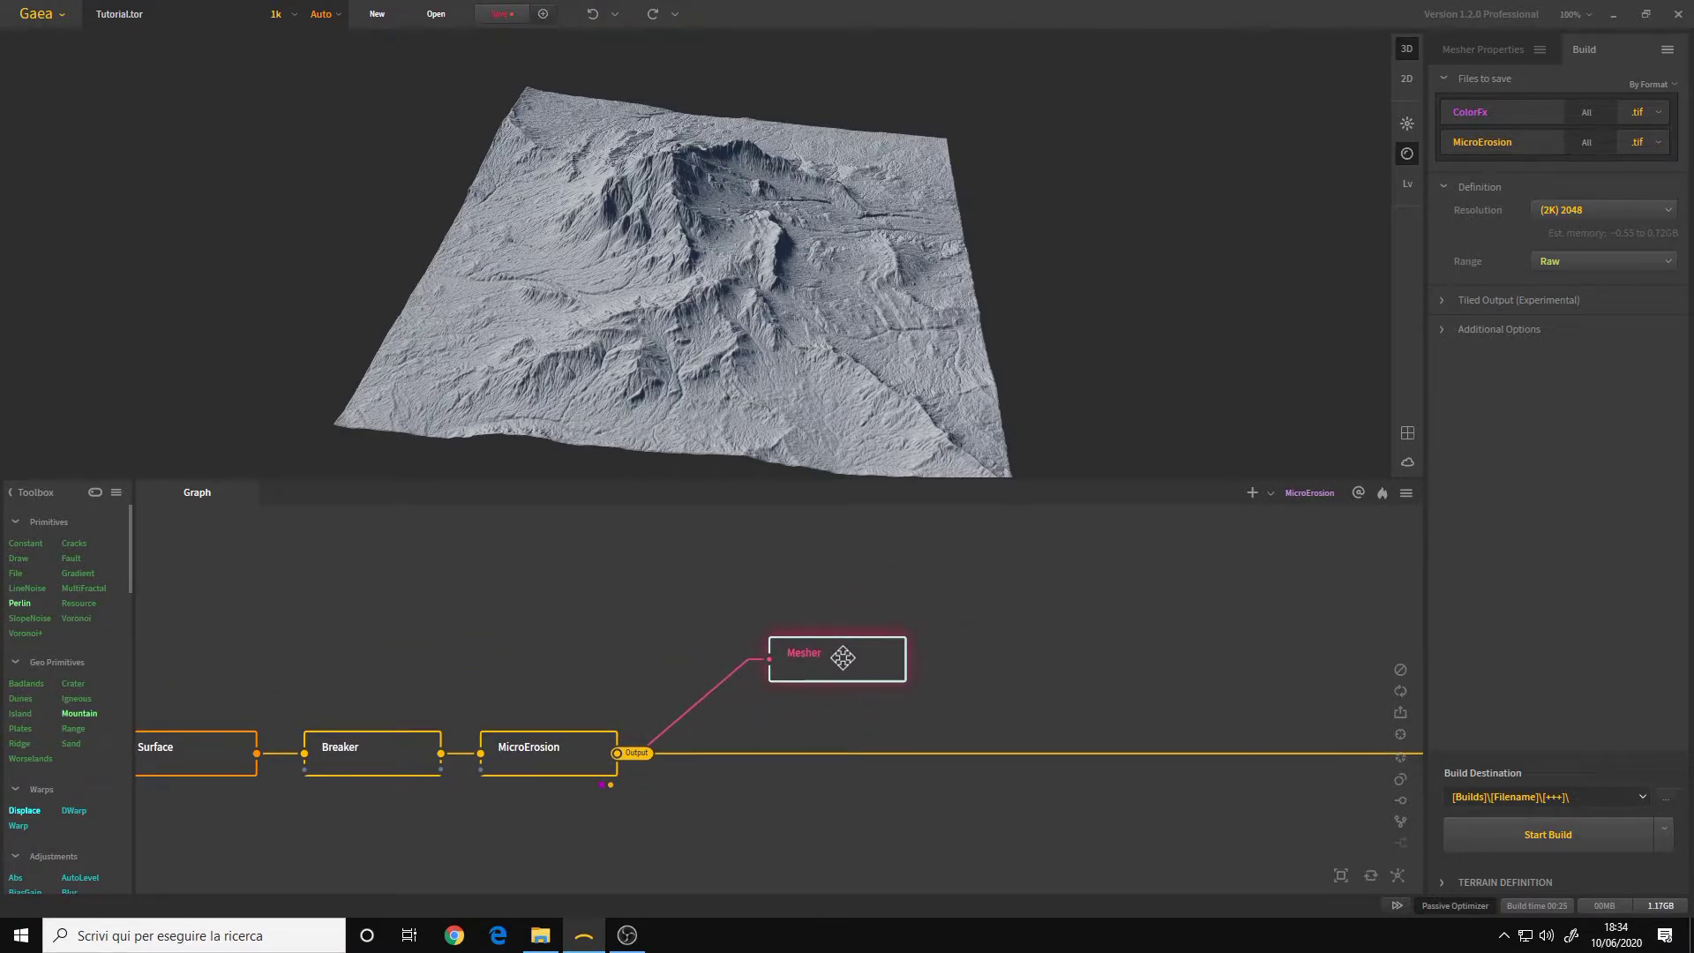
{"action": "middle_click_drag", "start_coordinate": [835, 675], "coordinate": [881, 643]}
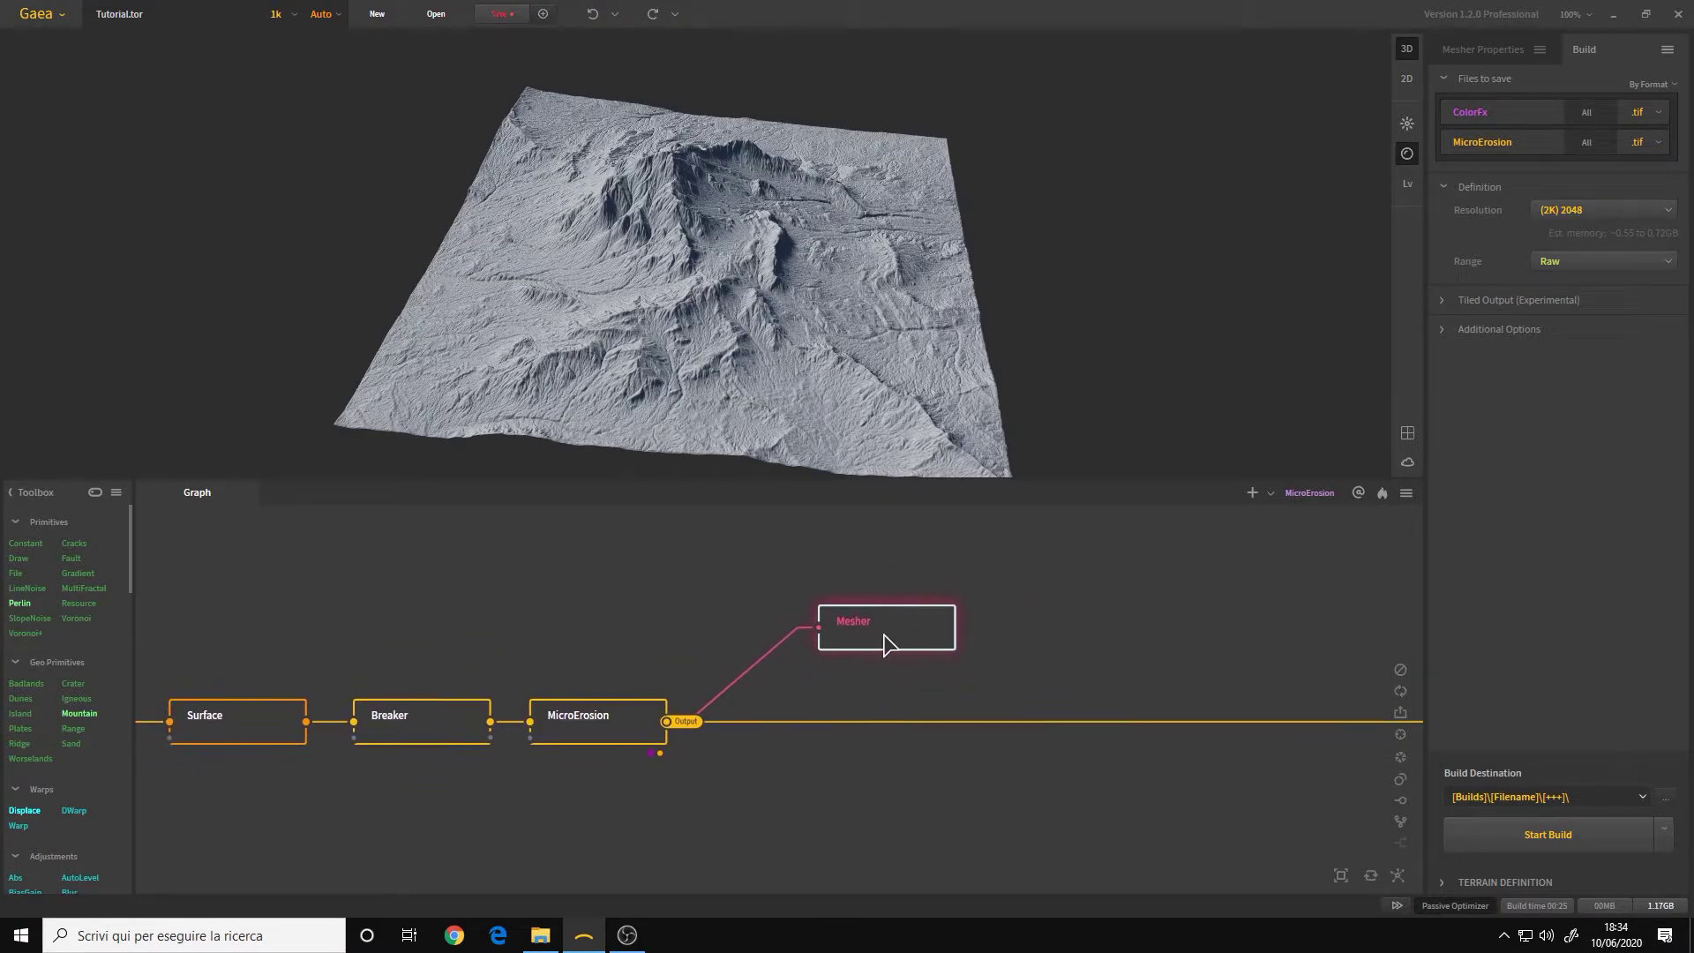
{"action": "left_click", "coordinate": [1485, 51]}
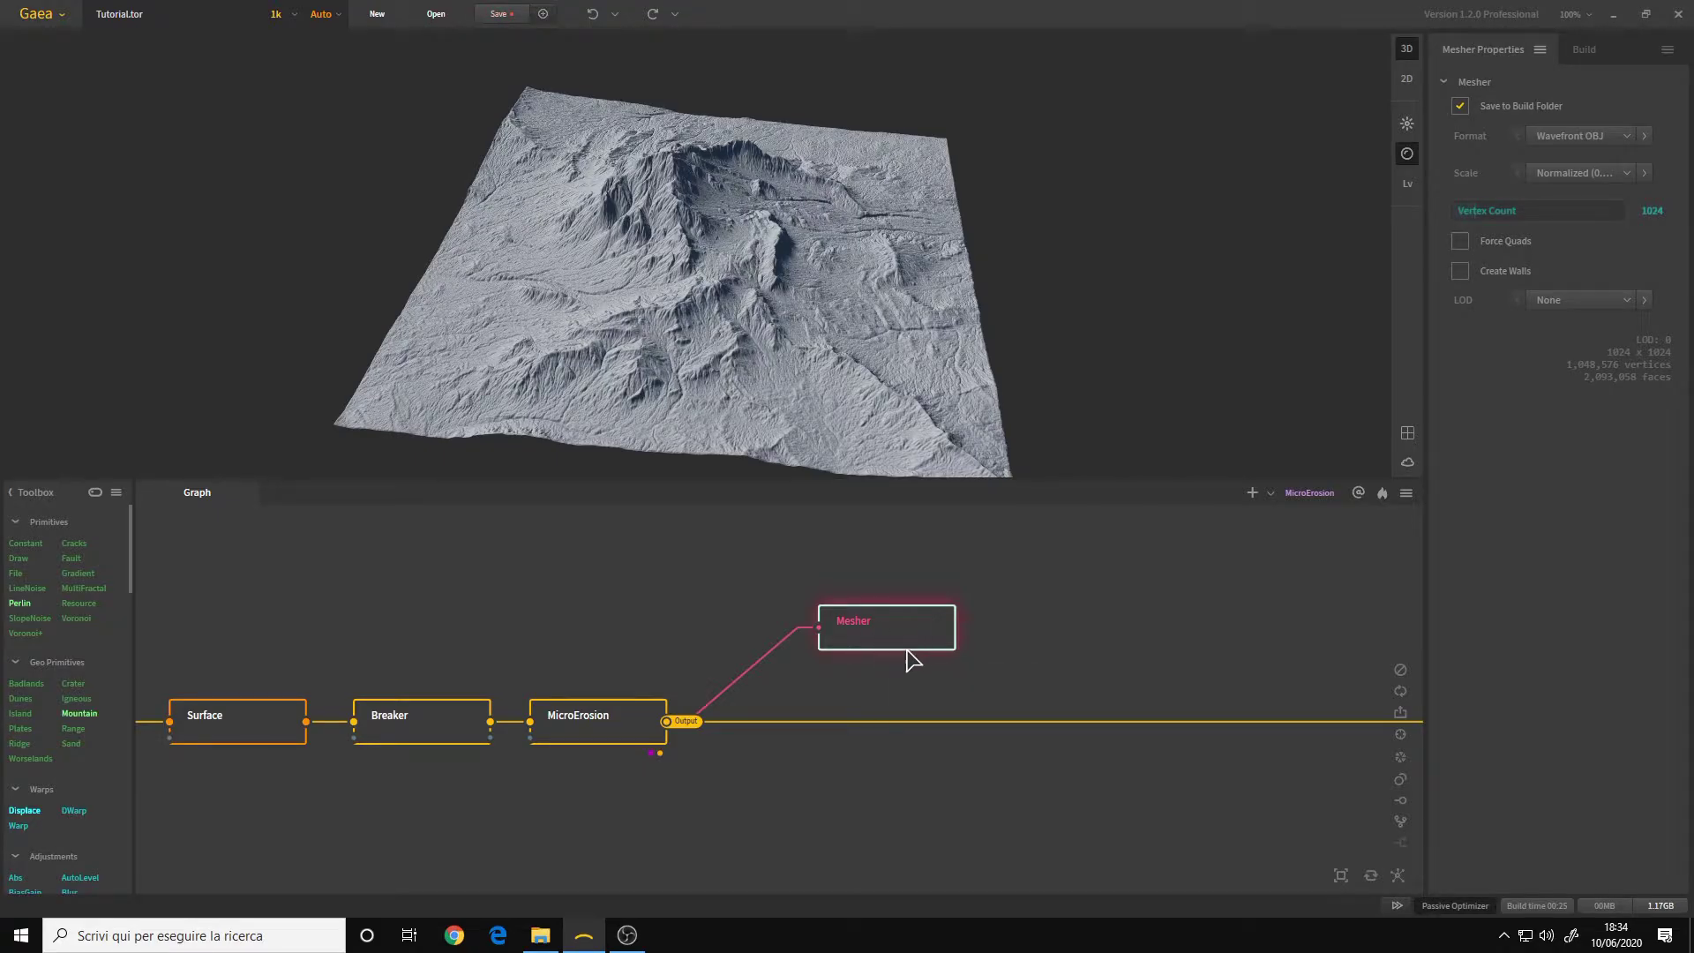
{"action": "left_click", "coordinate": [1593, 141]}
{"action": "left_click", "coordinate": [1591, 140]}
{"action": "left_click", "coordinate": [1585, 138]}
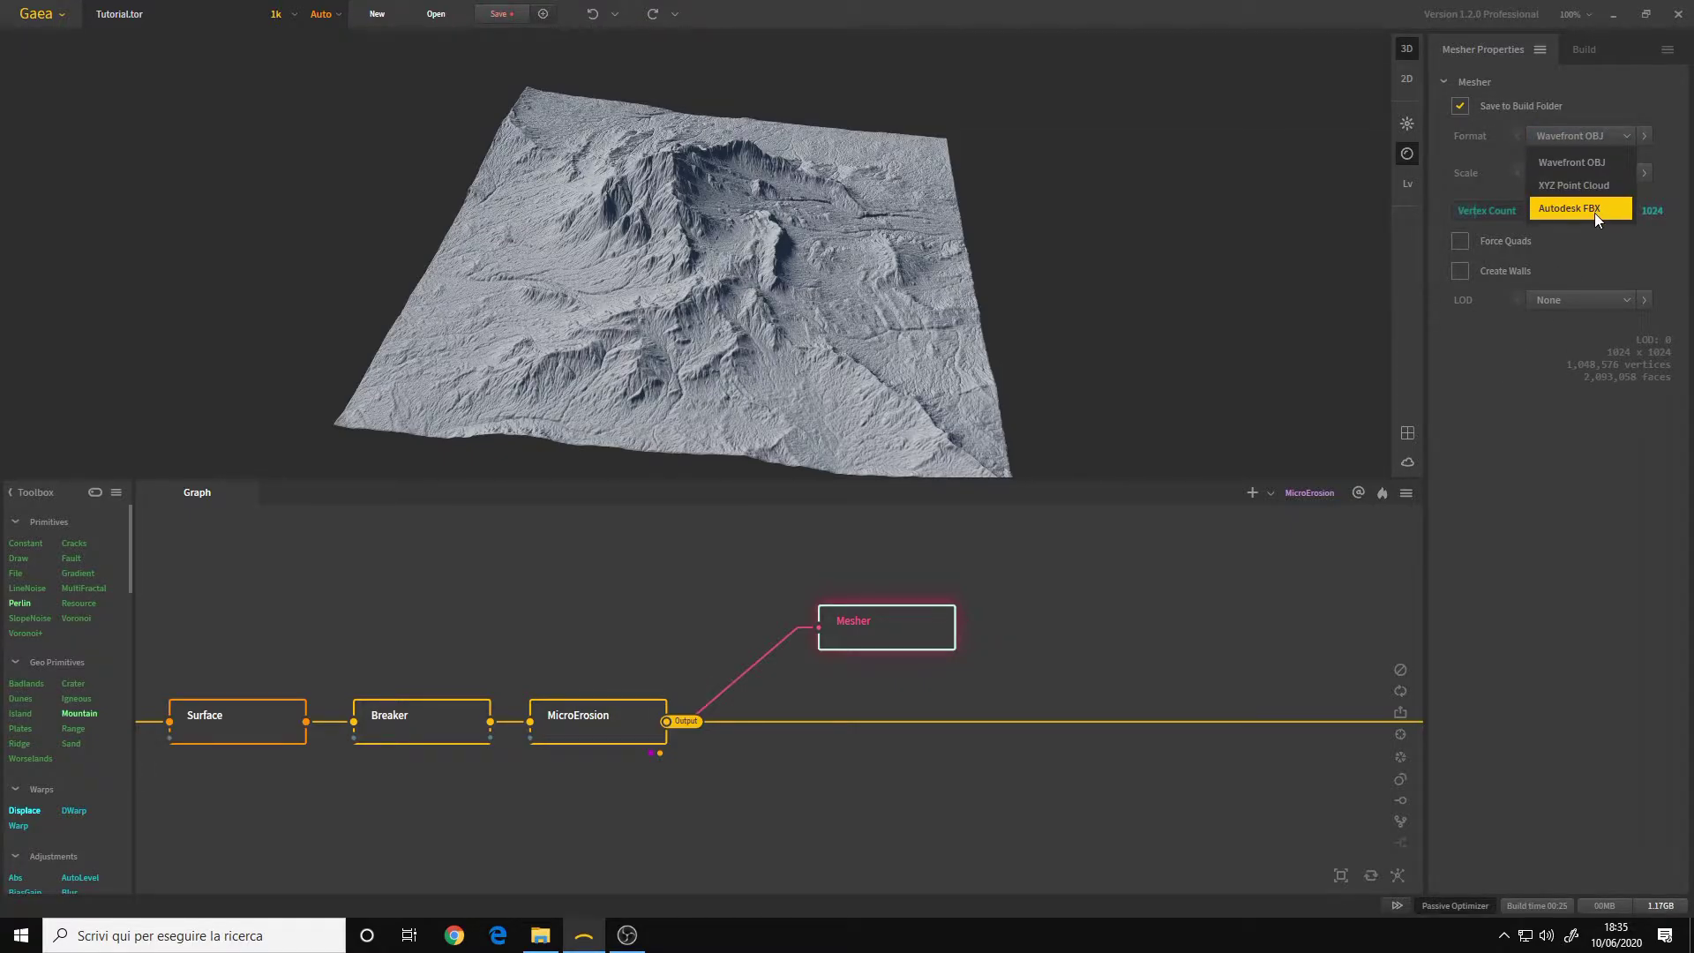
Keep the Wavefront OBJ format and set the Mesher scale to 1 Unit = 1 Meter
{"action": "left_click", "coordinate": [1601, 164]}
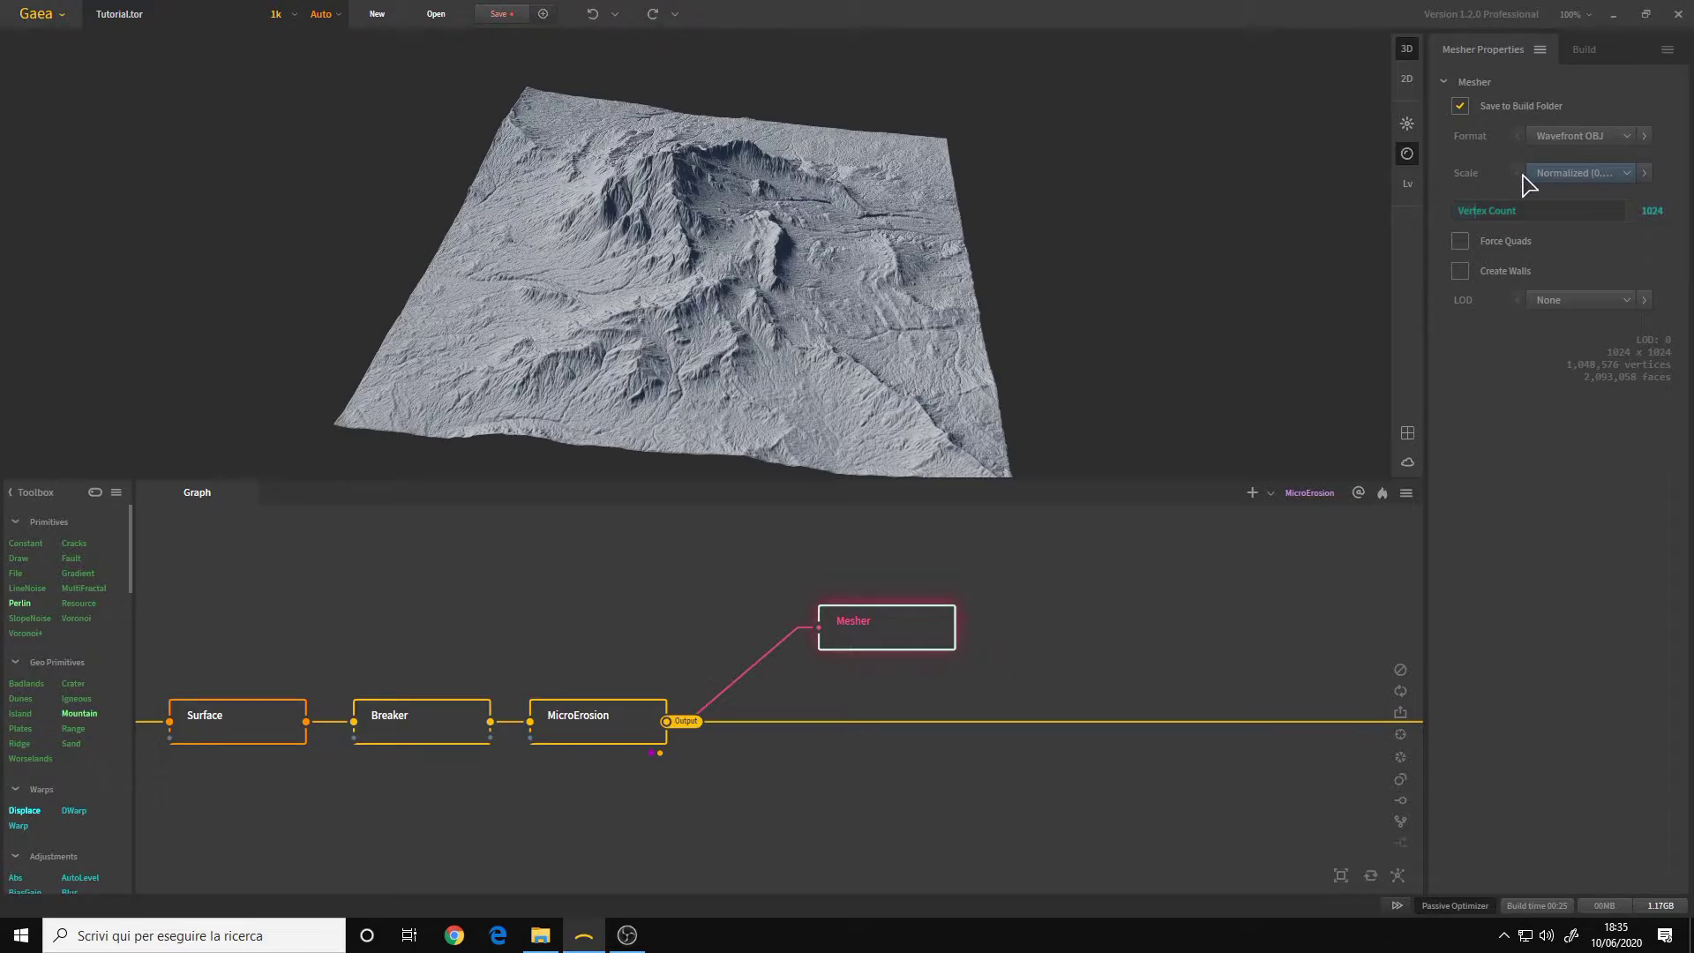
{"action": "left_click", "coordinate": [1605, 172]}
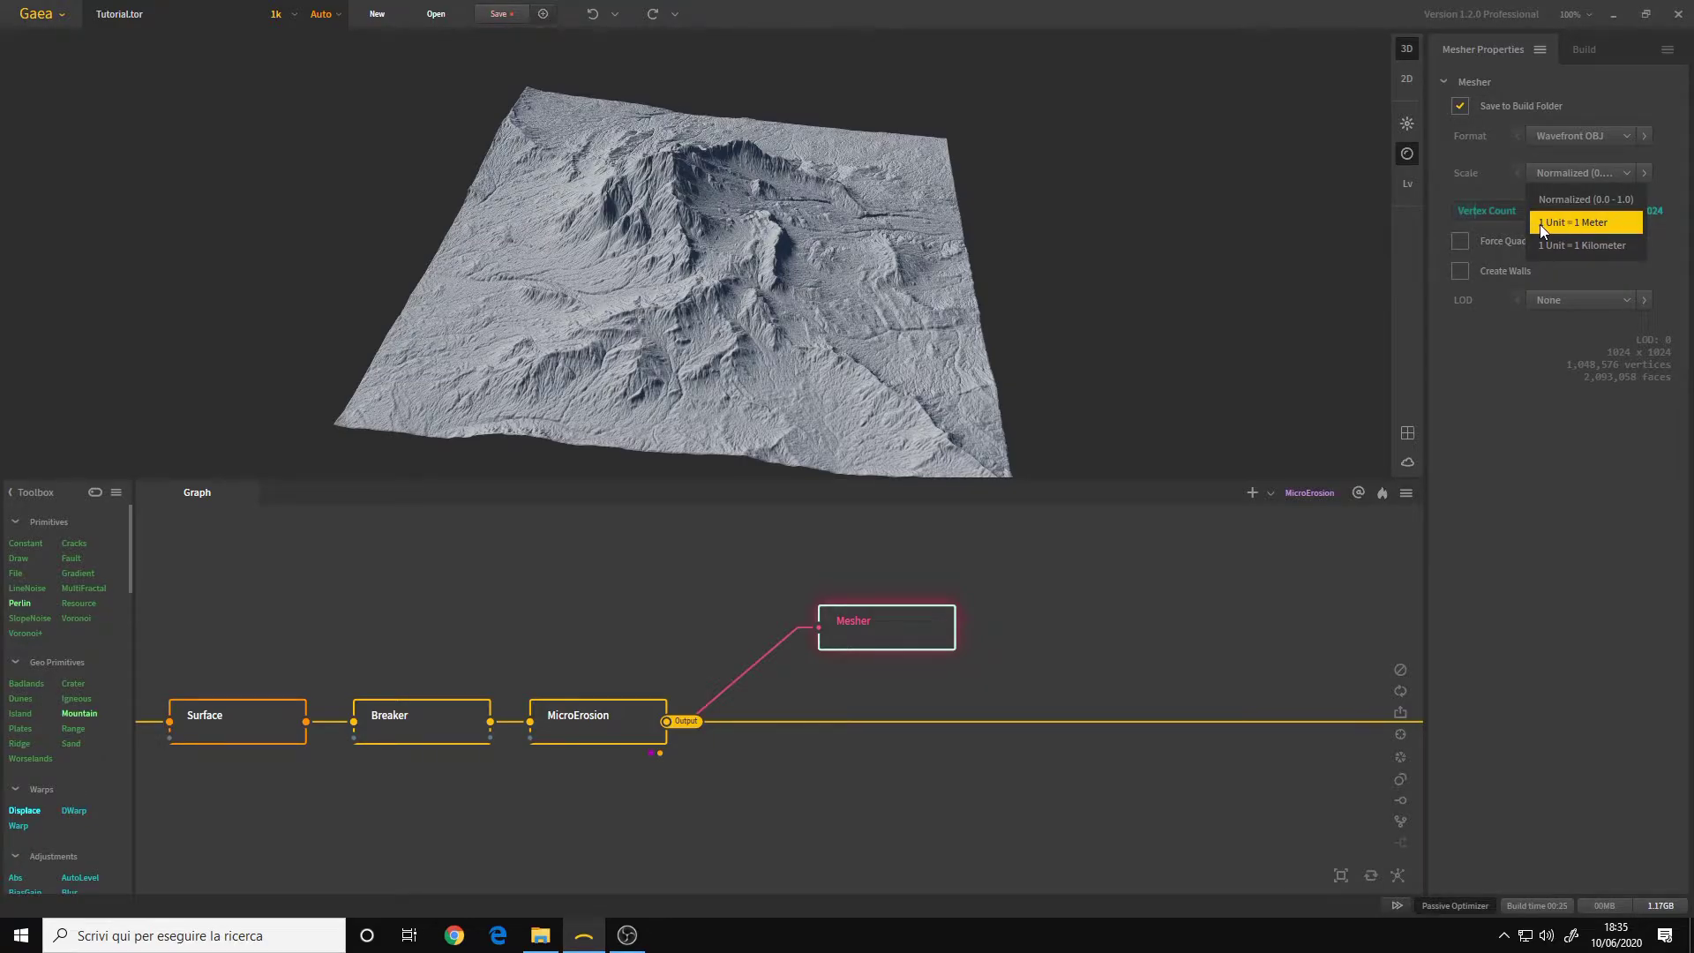
{"action": "left_click", "coordinate": [1588, 201]}
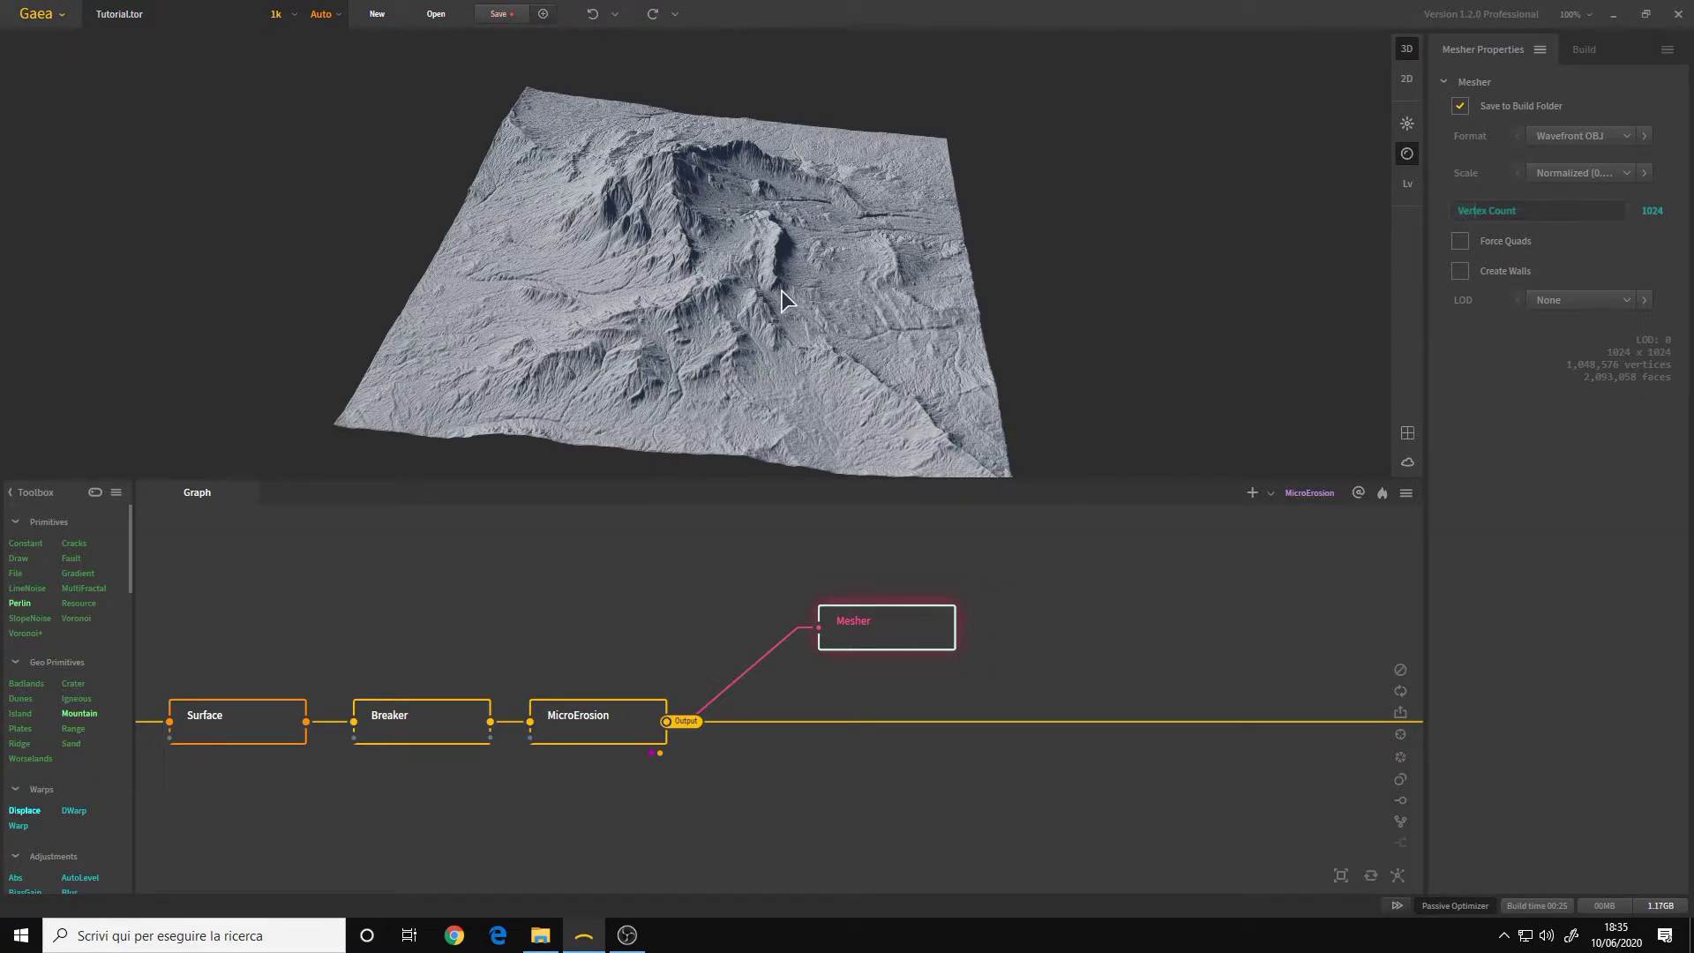
{"action": "left_click", "coordinate": [1586, 174]}
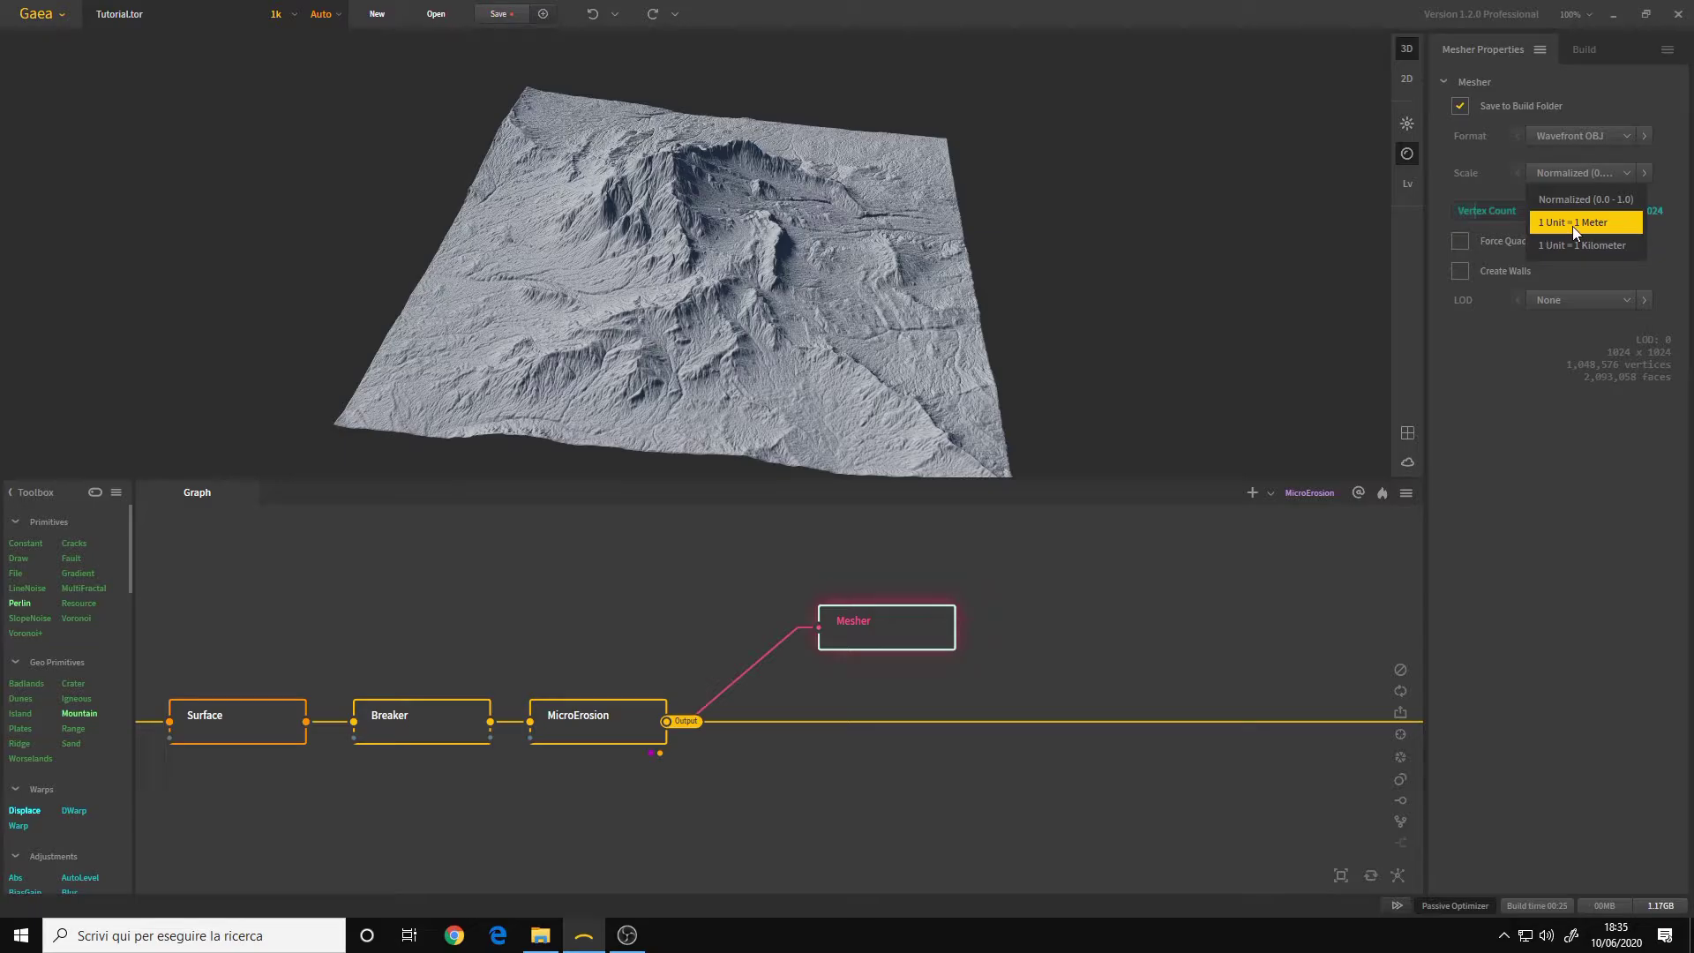
{"action": "left_click", "coordinate": [1585, 223]}
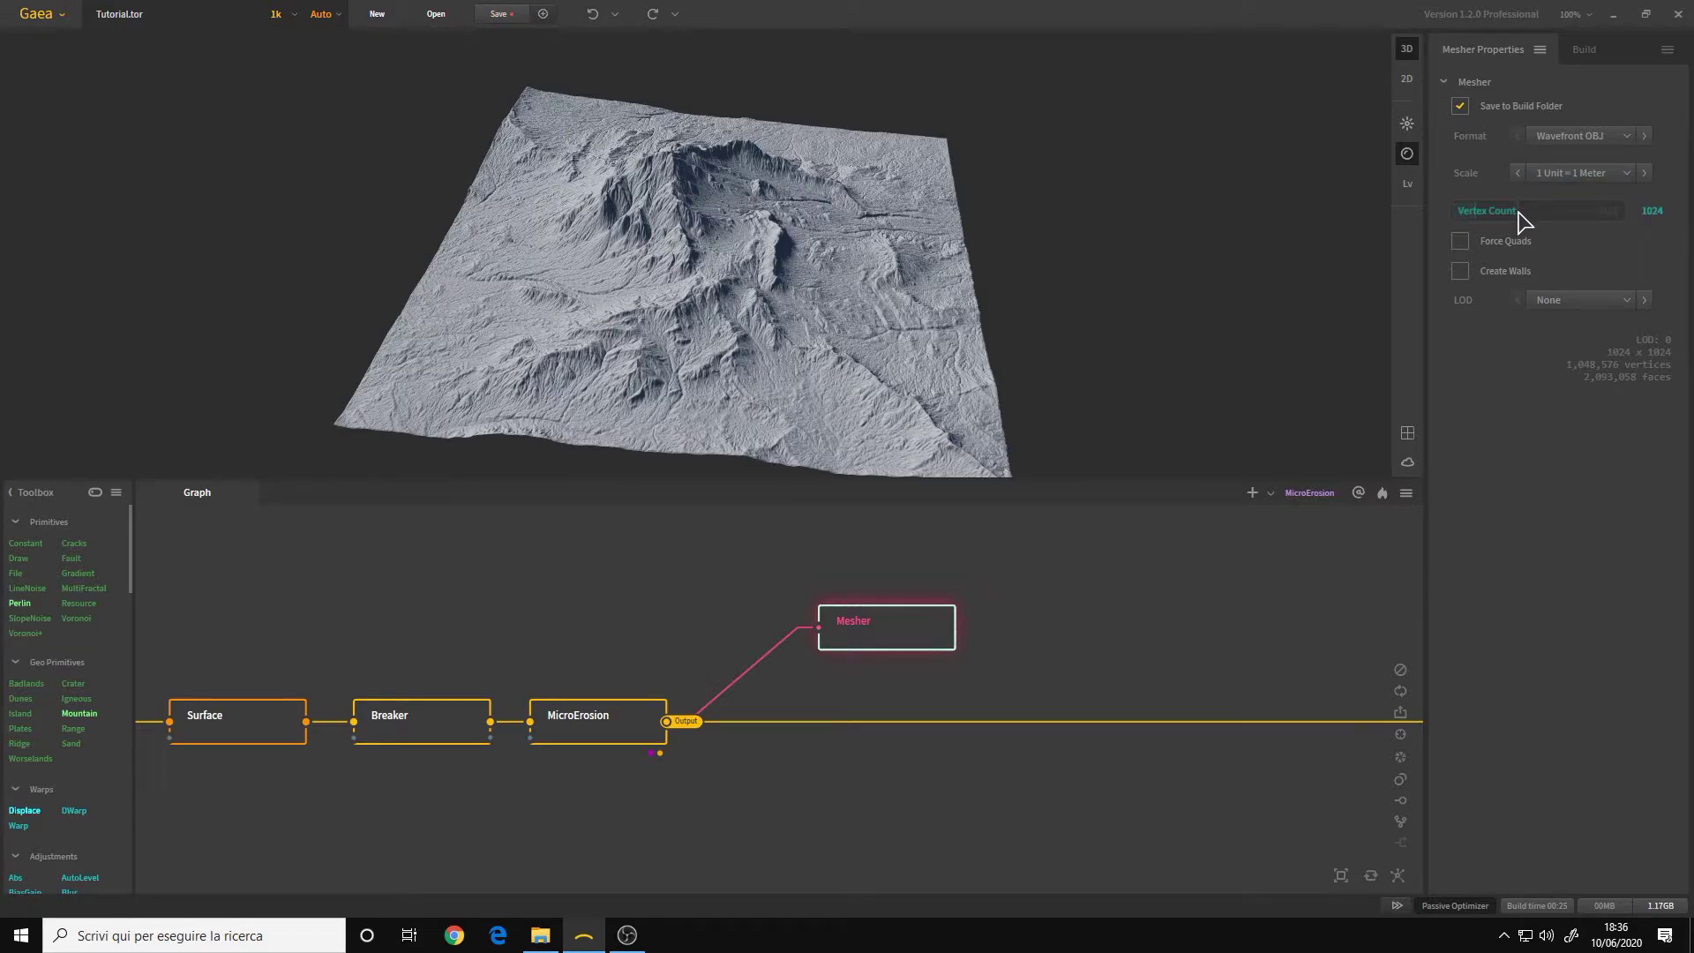
Double the Mesher vertex count from 1024 to 2048 and orbit the terrain to inspect it
{"action": "mouse_move", "coordinate": [1560, 219]}
{"action": "left_click", "coordinate": [1488, 215]}
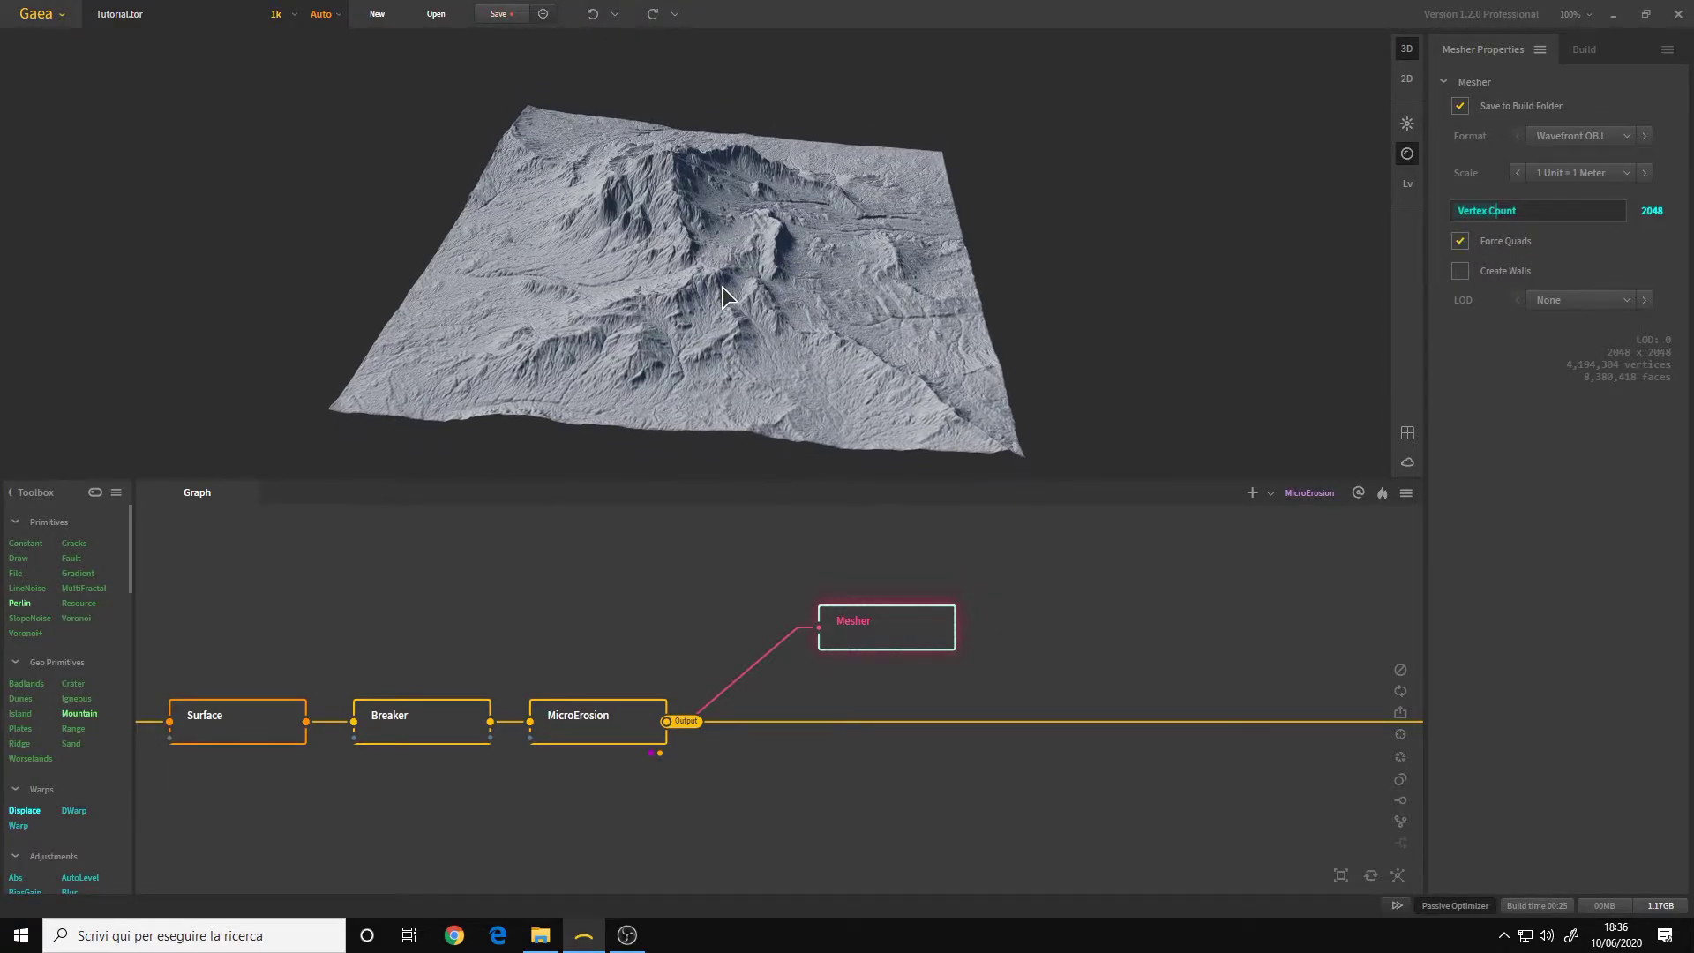
{"action": "left_click_drag", "start_coordinate": [722, 288], "coordinate": [707, 337]}
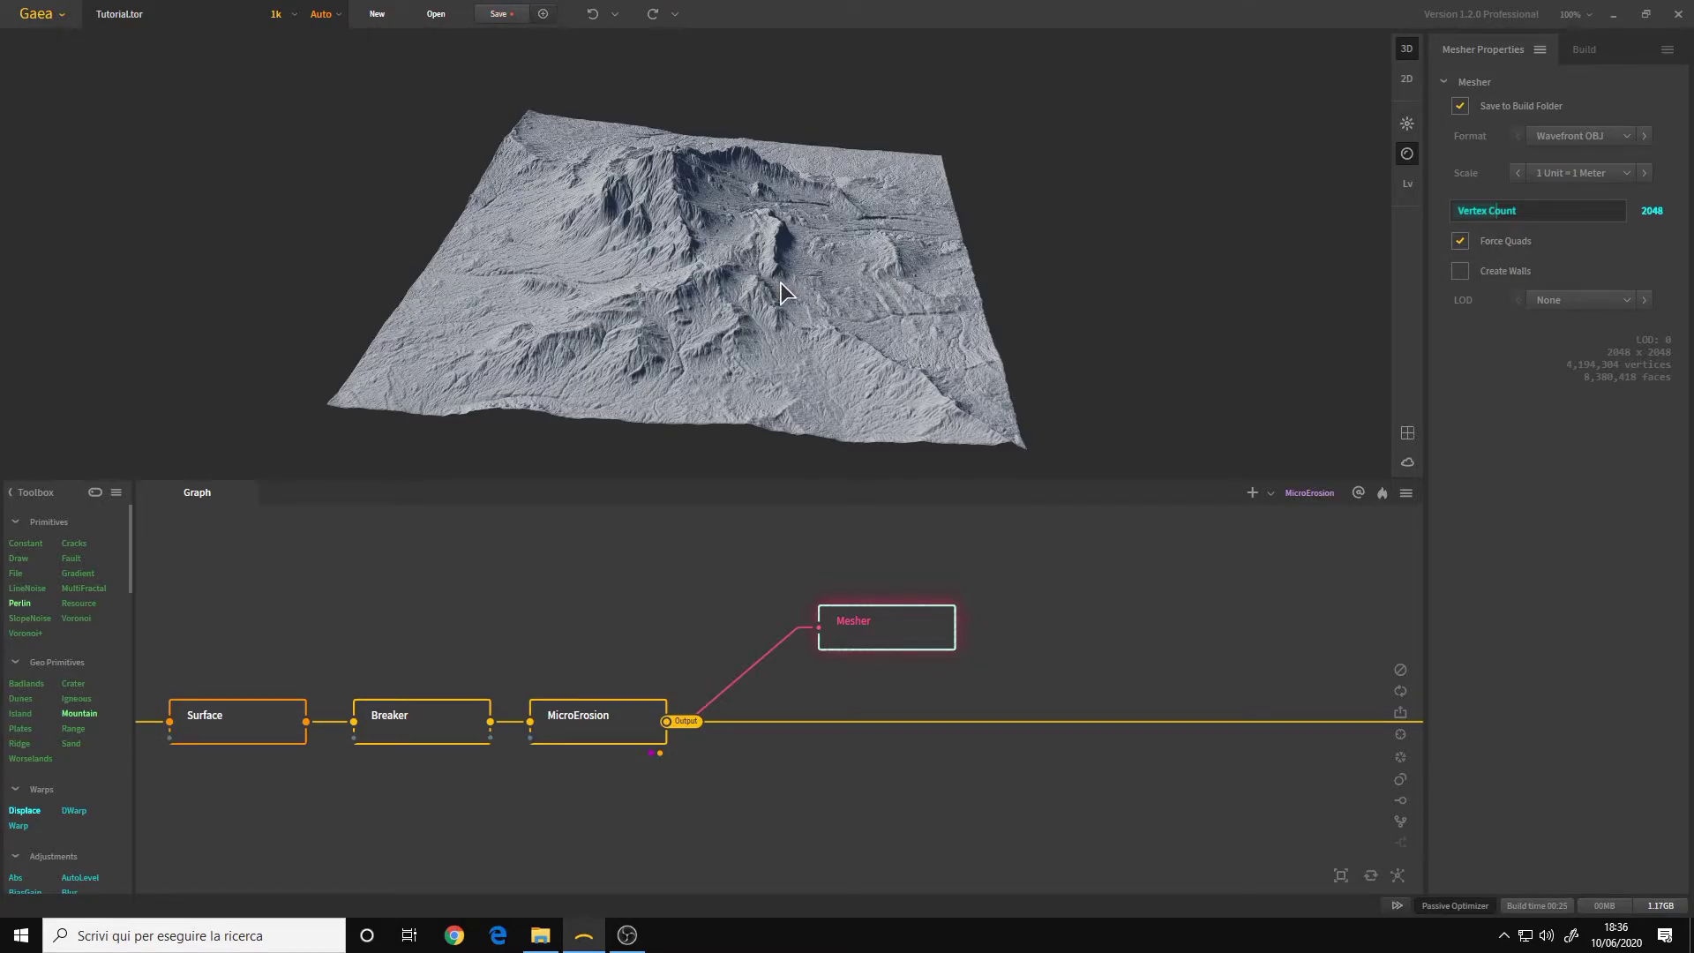
{"action": "left_click_drag", "start_coordinate": [780, 283], "coordinate": [759, 241]}
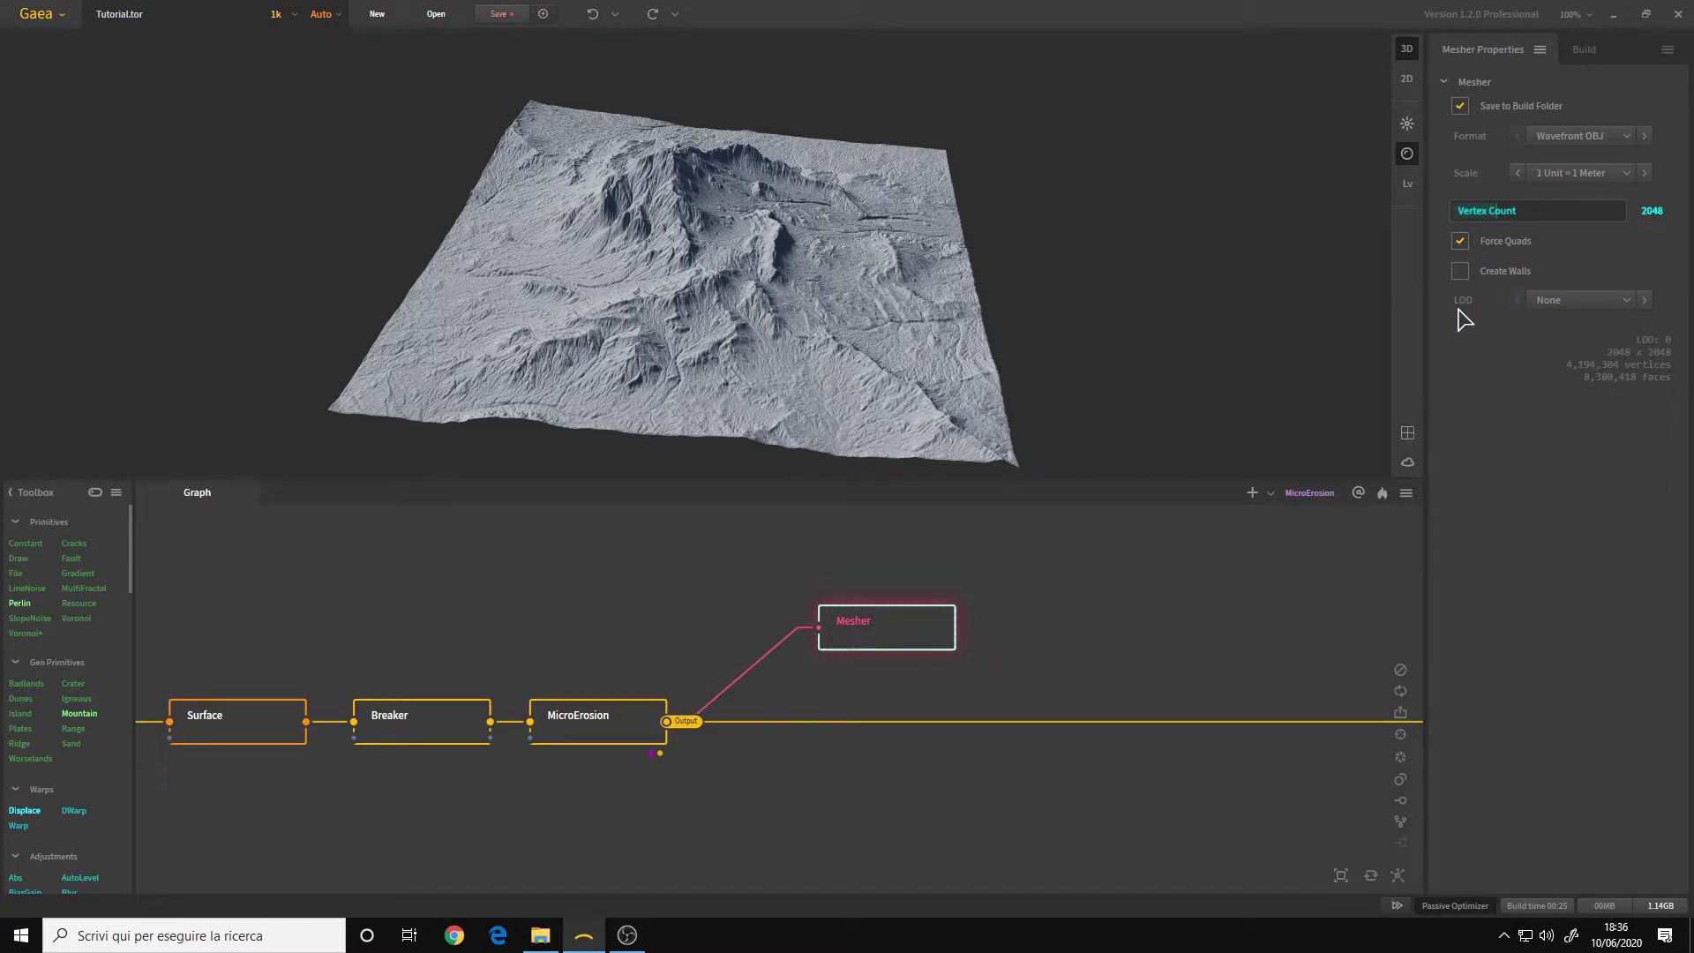
Try LOD 4, set the Mesher LOD back to None, and nudge the Mesher node left
{"action": "left_click", "coordinate": [1603, 305]}
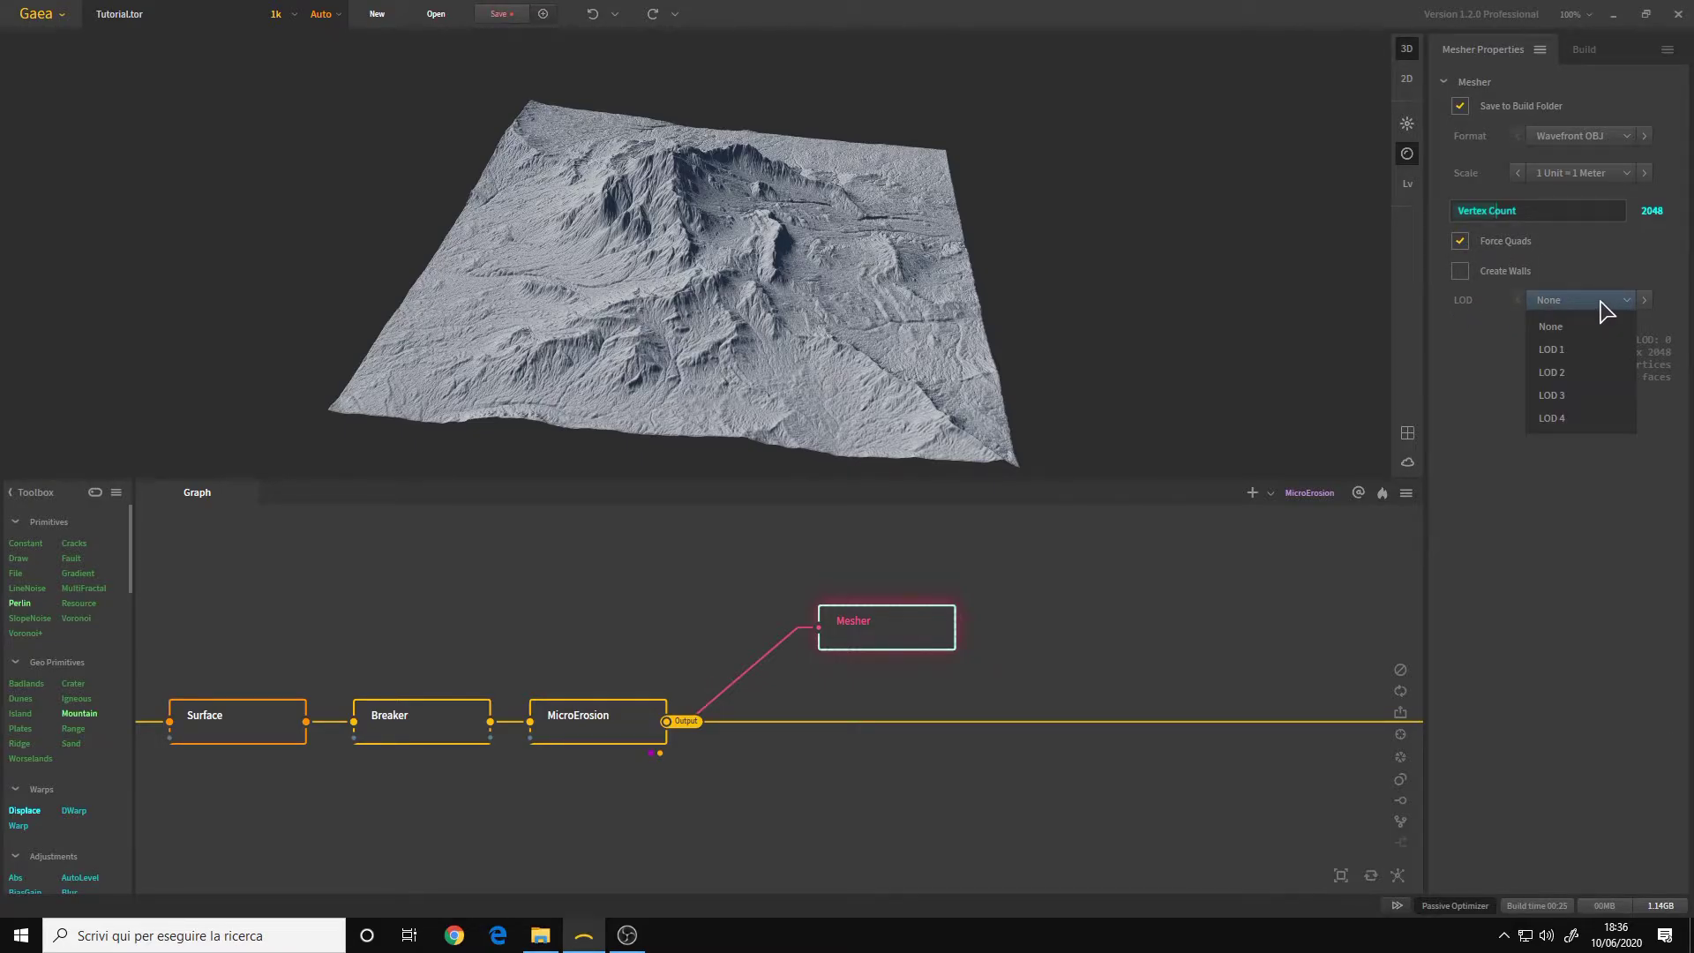
{"action": "left_click", "coordinate": [1561, 421]}
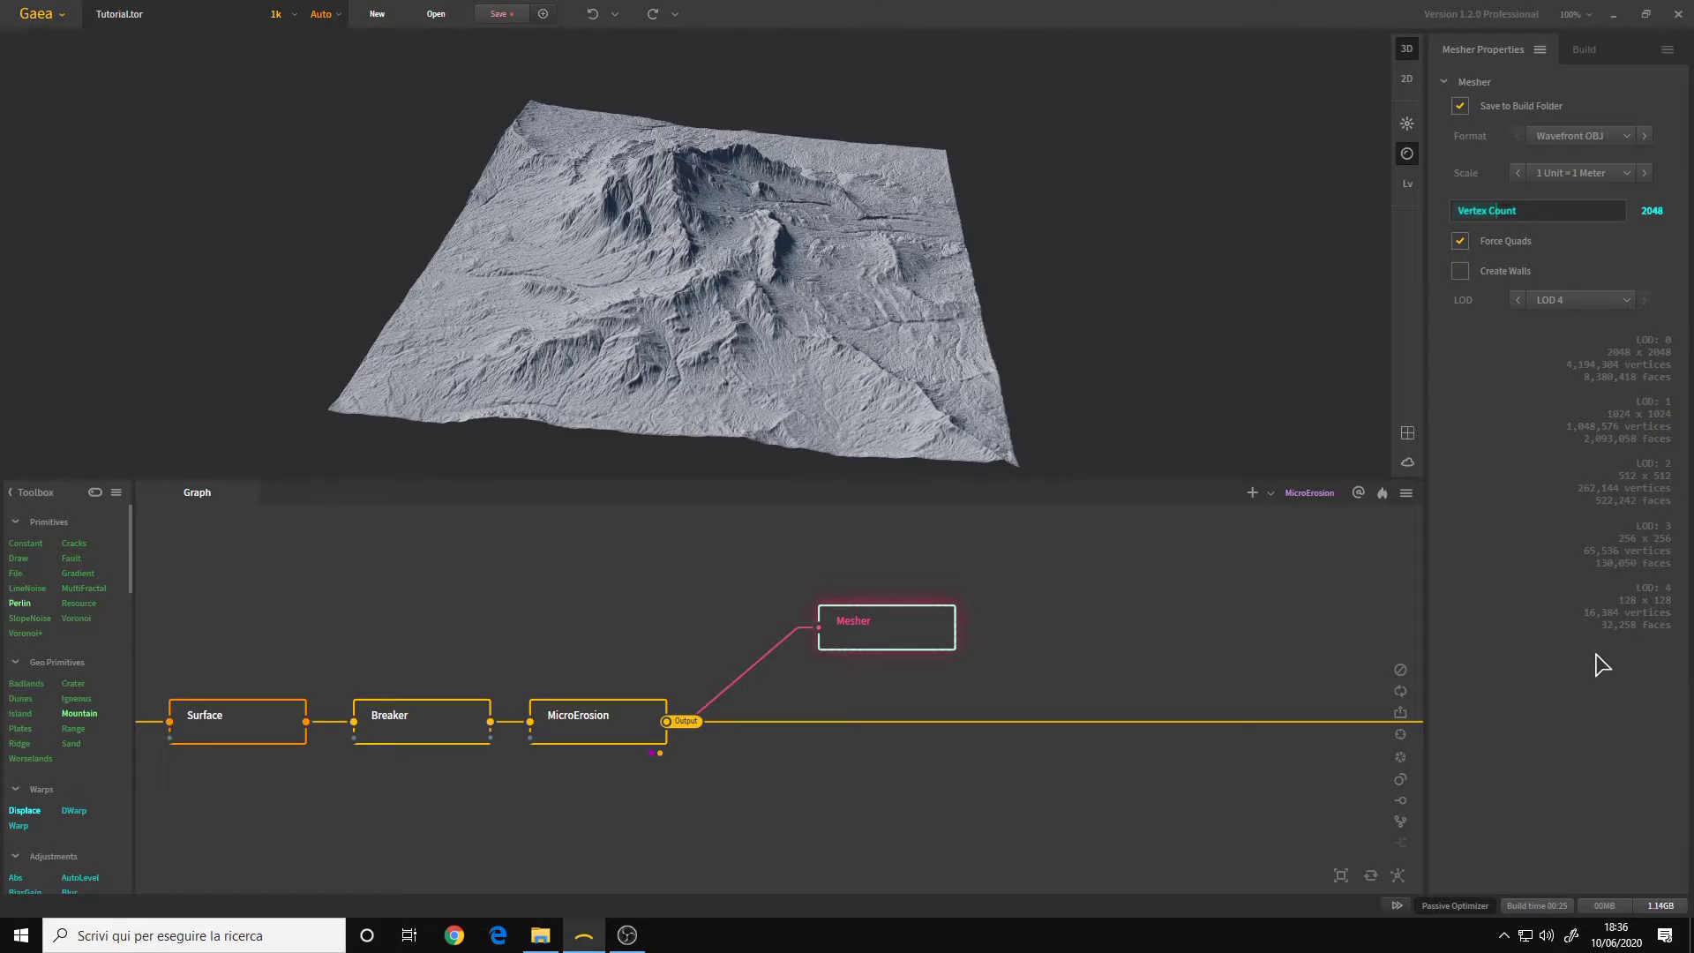
{"action": "left_click", "coordinate": [1606, 300]}
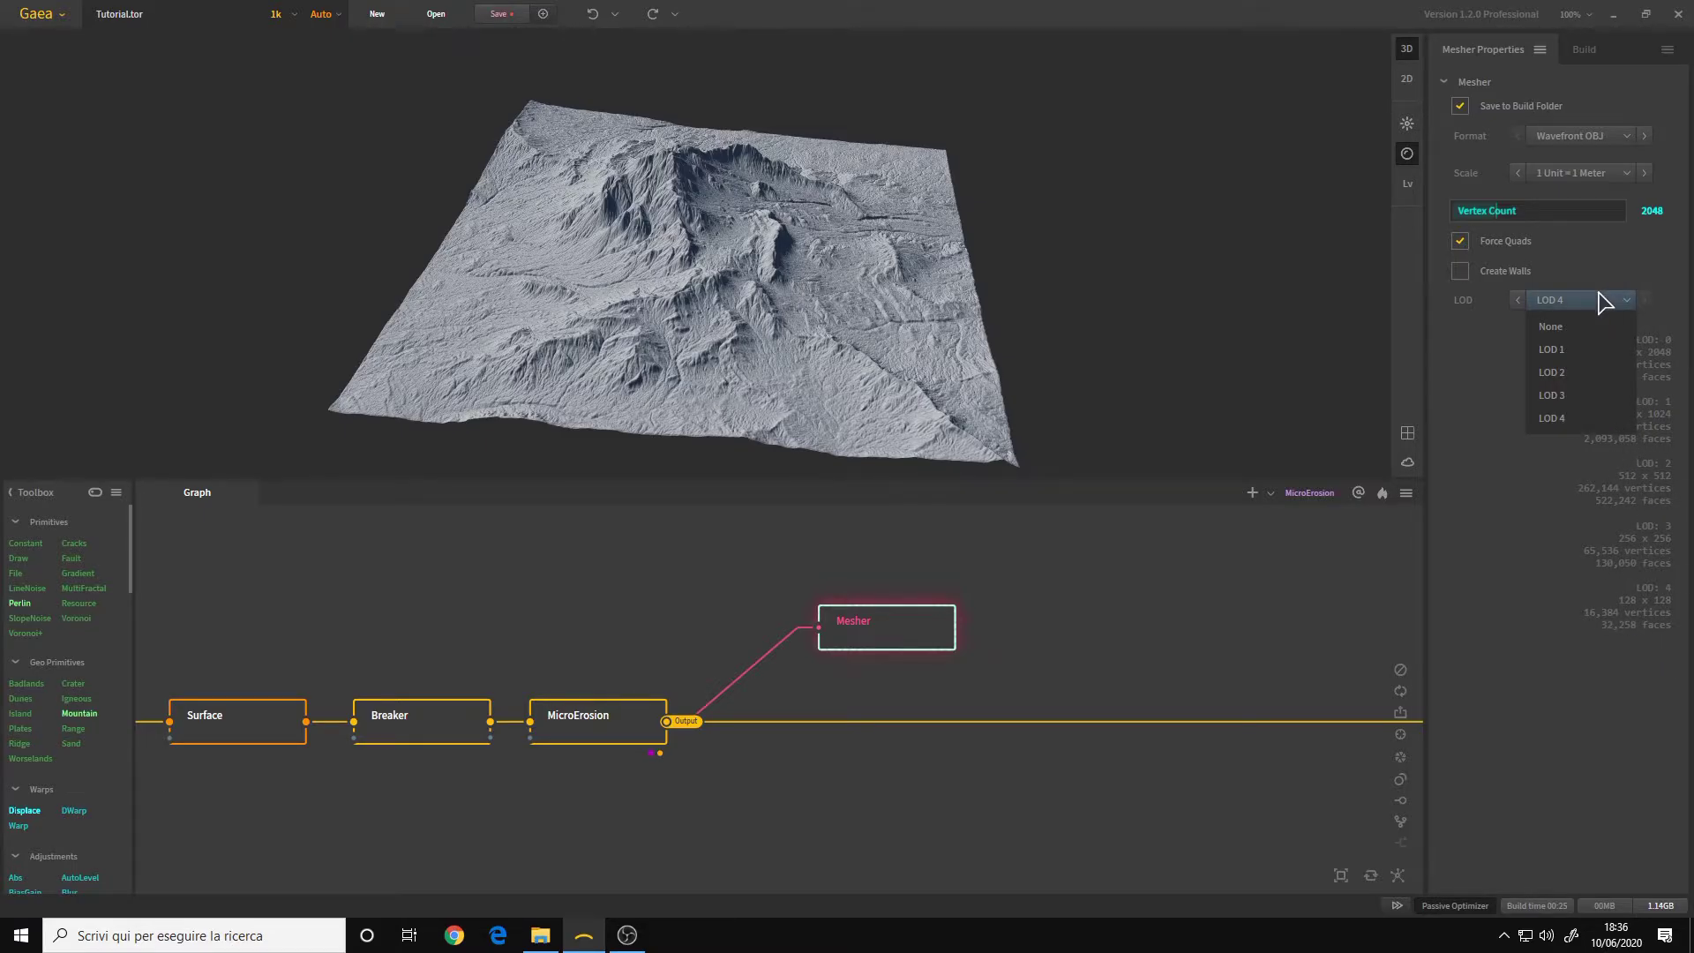
{"action": "left_click", "coordinate": [1580, 328]}
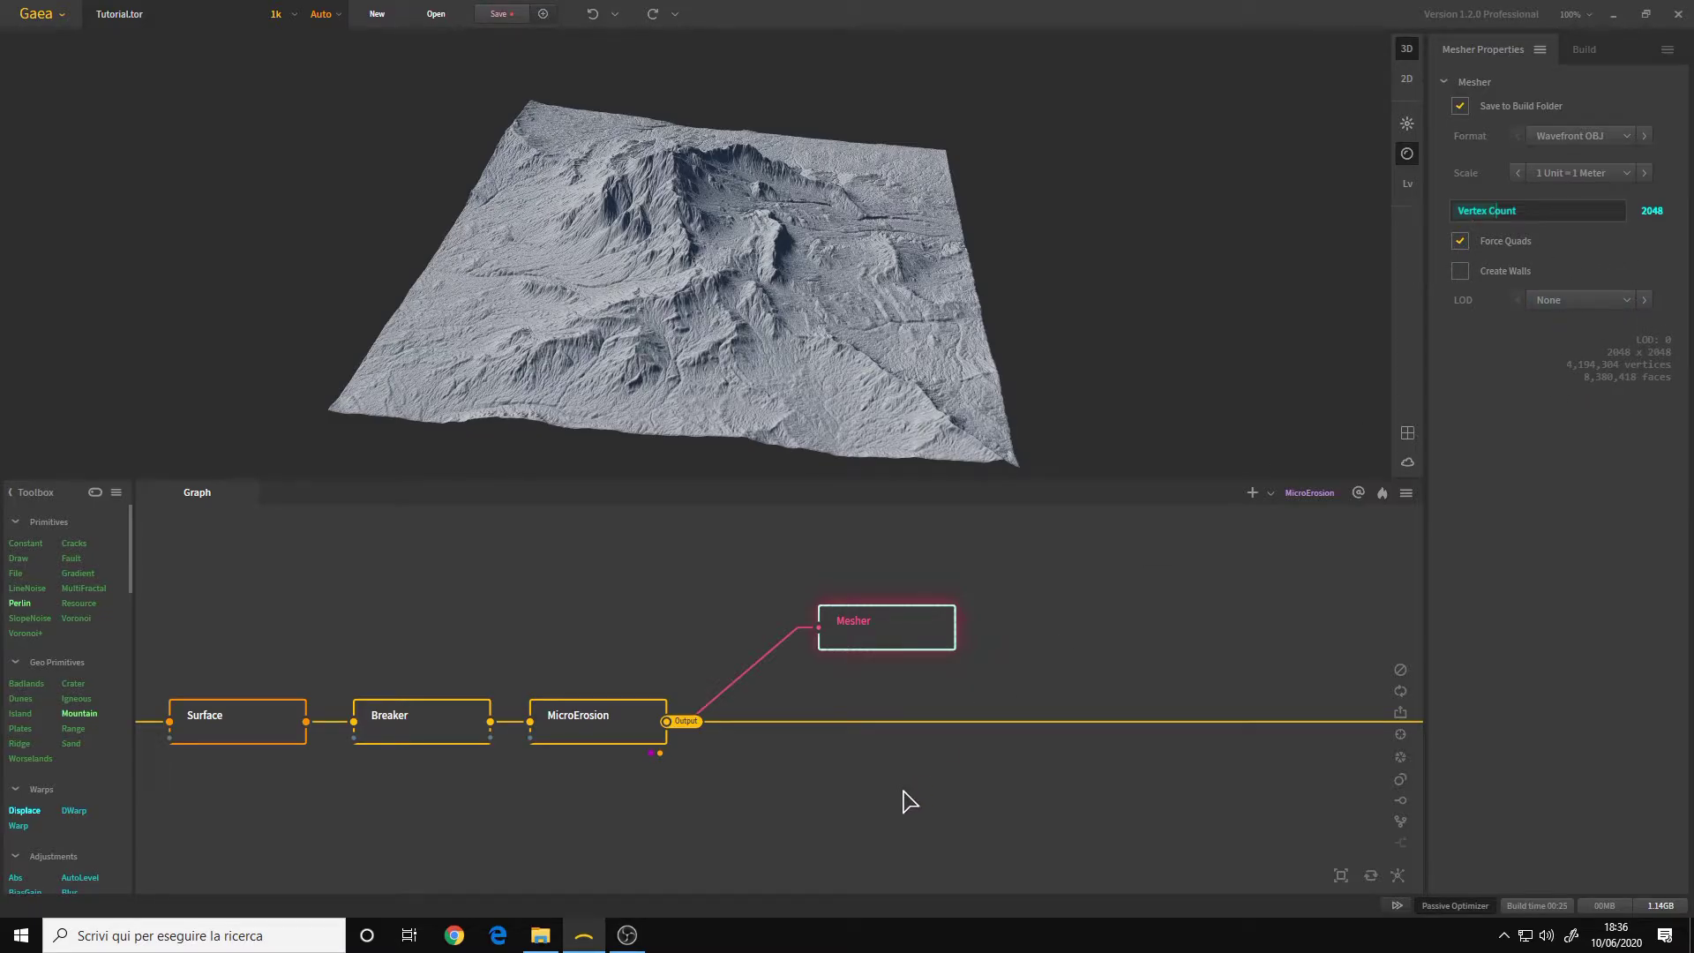
{"action": "middle_click_drag", "start_coordinate": [918, 816], "coordinate": [901, 769]}
{"action": "left_click_drag", "start_coordinate": [872, 580], "coordinate": [851, 584]}
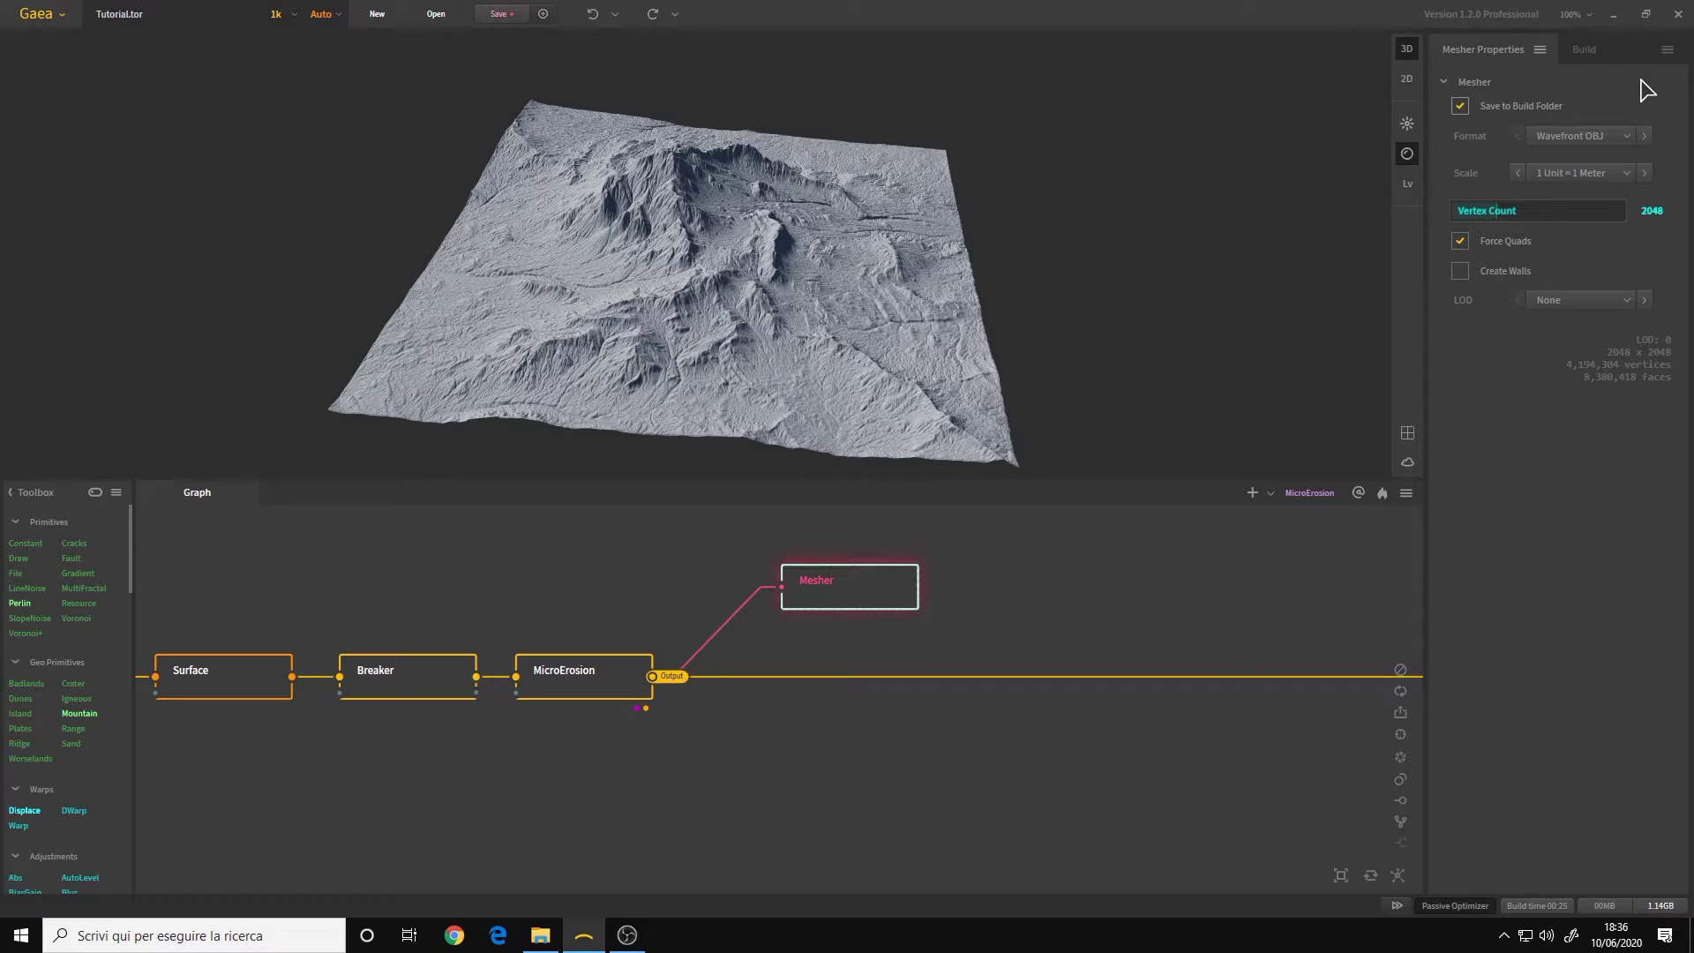
Change the build resolution from (2K) 2048 to (8K) 8192
{"action": "left_click", "coordinate": [1598, 51]}
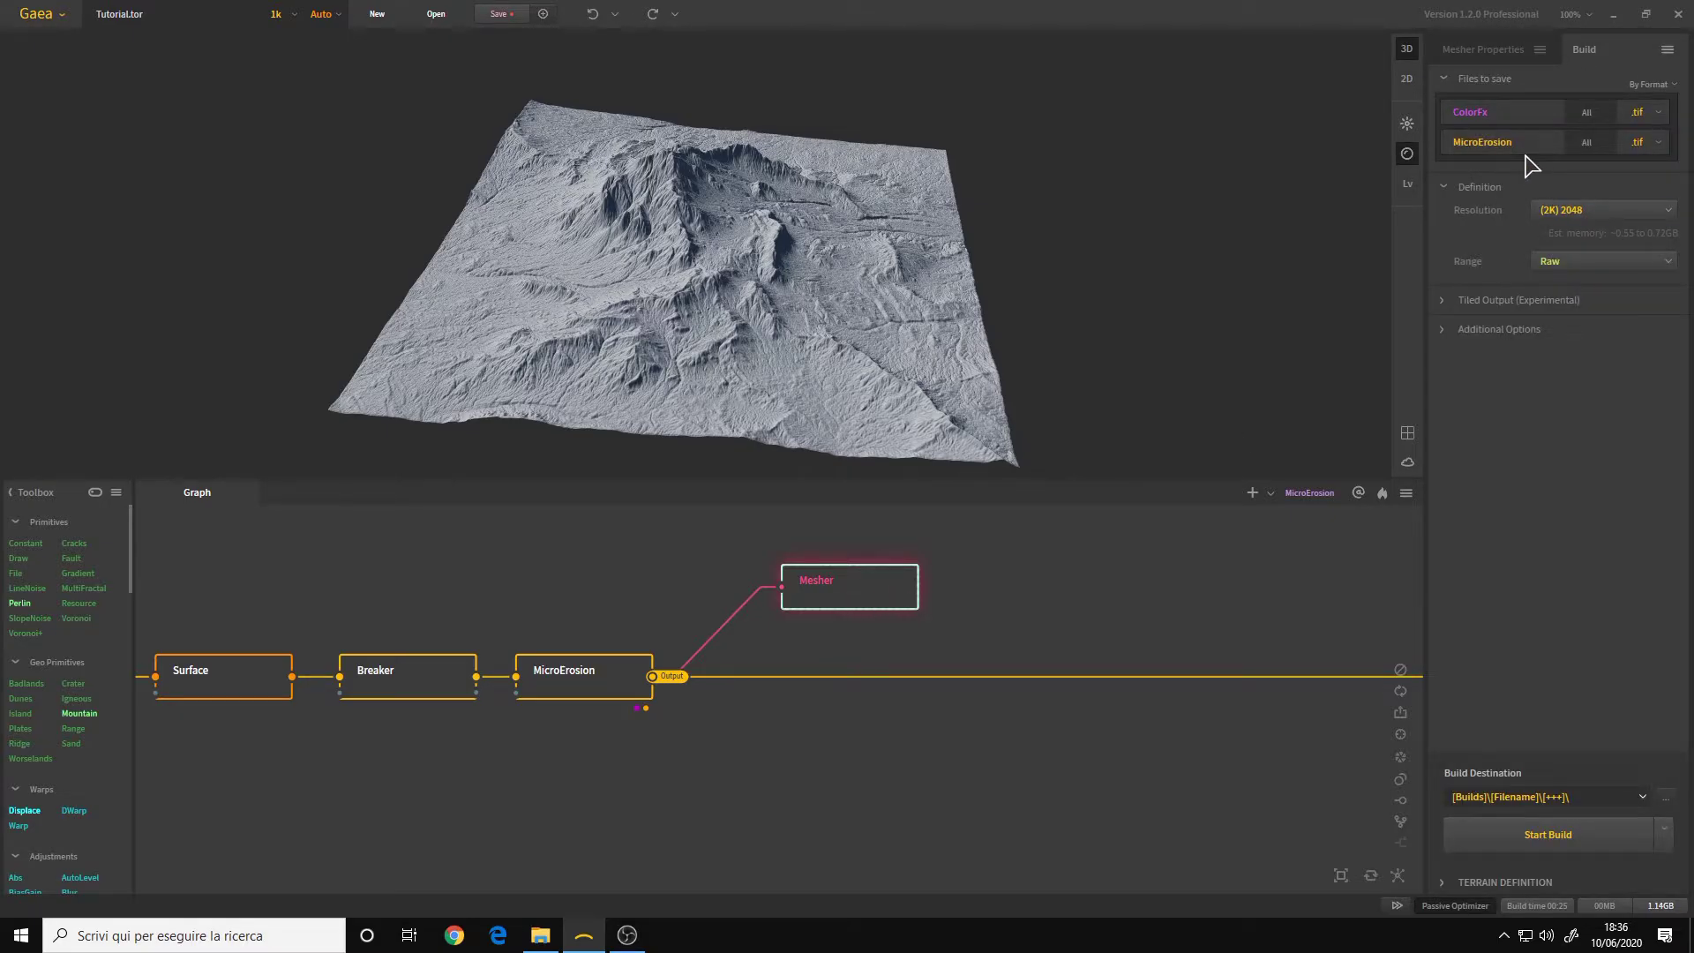
{"action": "left_click", "coordinate": [1597, 213]}
{"action": "left_click", "coordinate": [1576, 305]}
Check the Mesher settings and pan across the graph's nodes before returning to Build
{"action": "left_click", "coordinate": [1500, 51]}
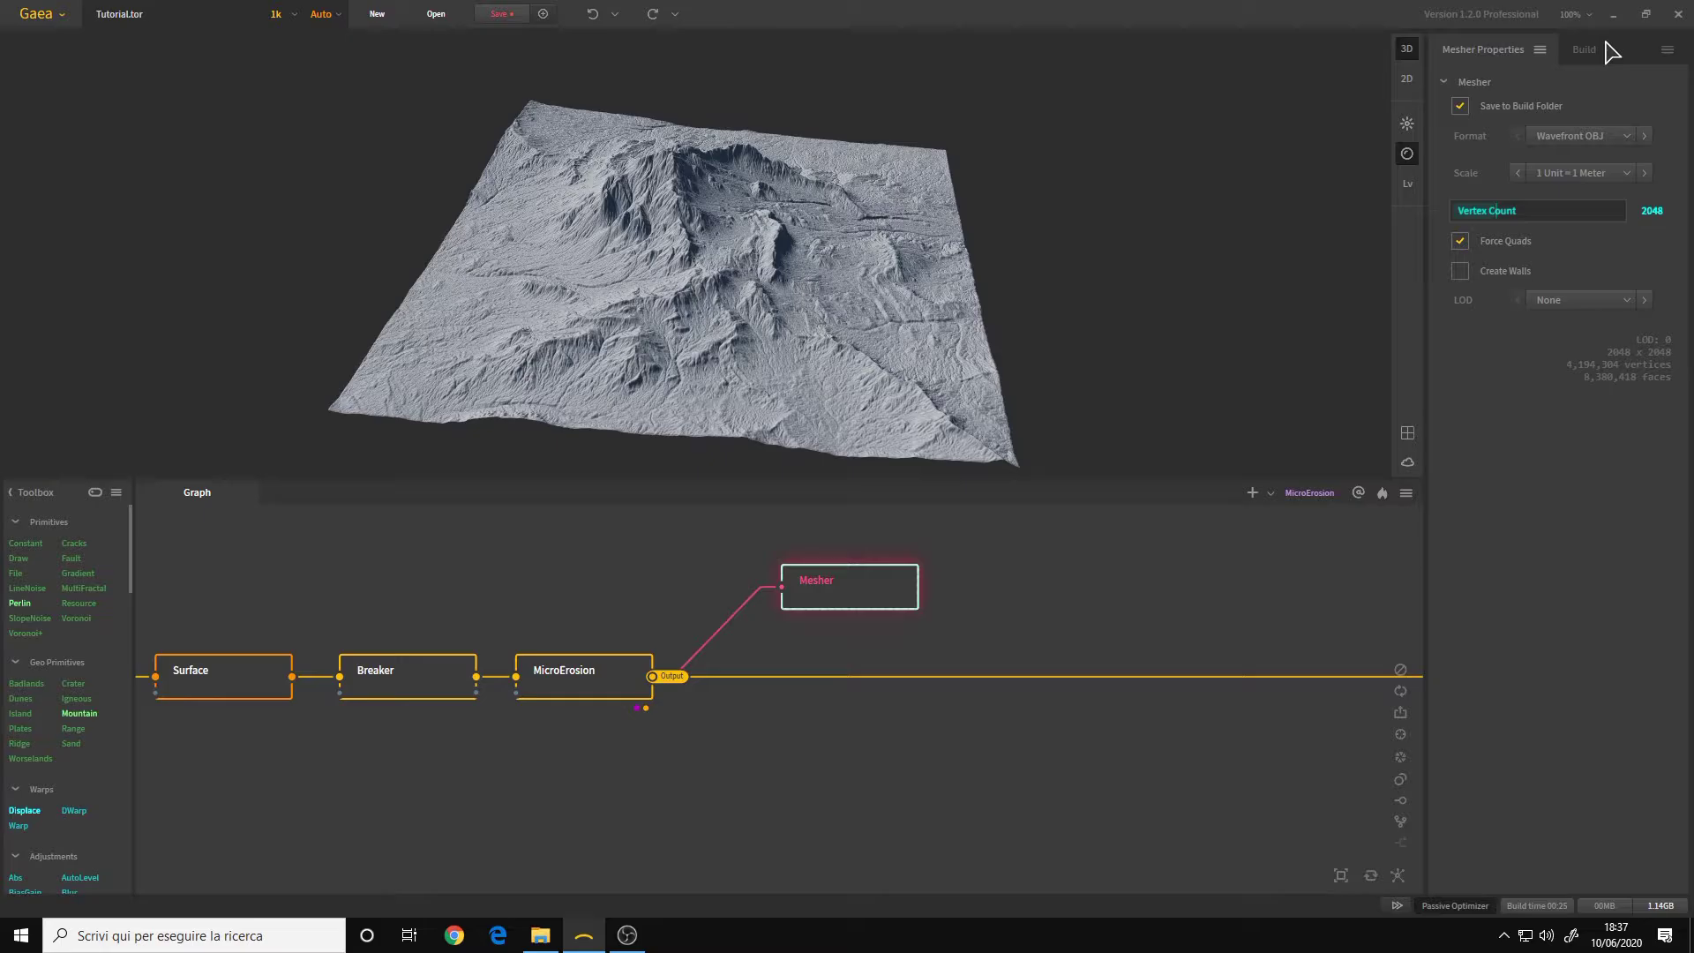
{"action": "scroll", "coordinate": [861, 665], "scroll_direction": "down", "scroll_amount": 3}
{"action": "middle_click_drag", "start_coordinate": [956, 692], "coordinate": [832, 669]}
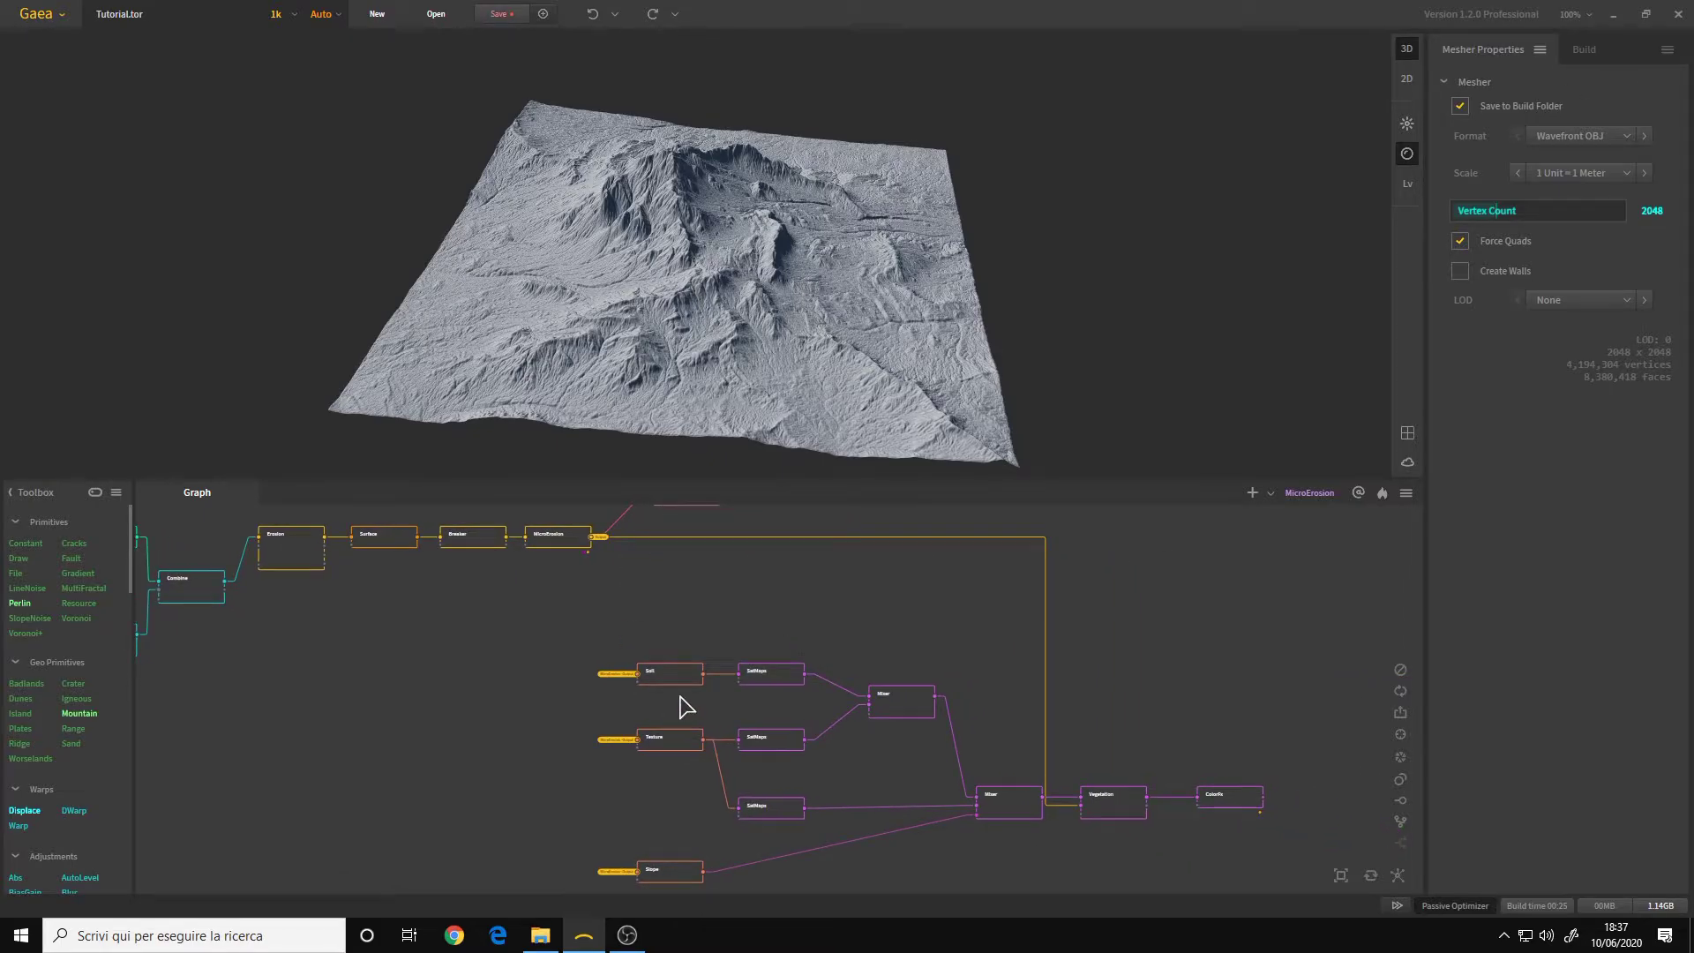
{"action": "middle_click_drag", "start_coordinate": [686, 706], "coordinate": [798, 578]}
{"action": "middle_click_drag", "start_coordinate": [1161, 805], "coordinate": [794, 628]}
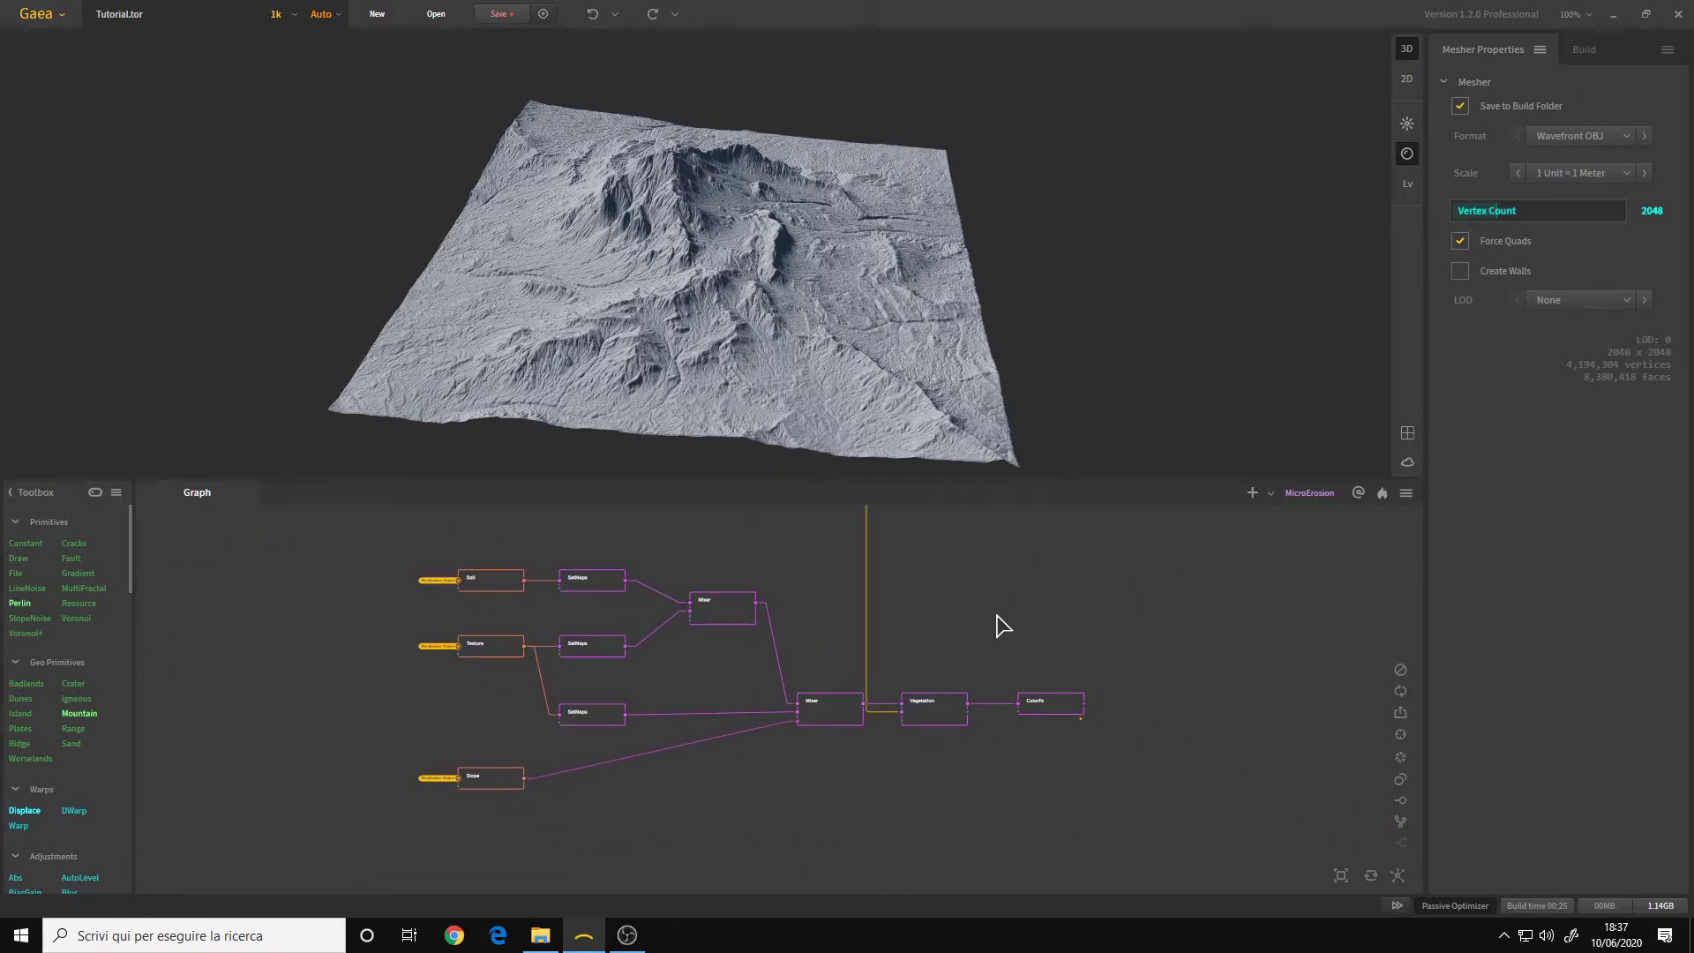
{"action": "middle_click_drag", "start_coordinate": [1003, 627], "coordinate": [1228, 750]}
{"action": "left_click", "coordinate": [1586, 49]}
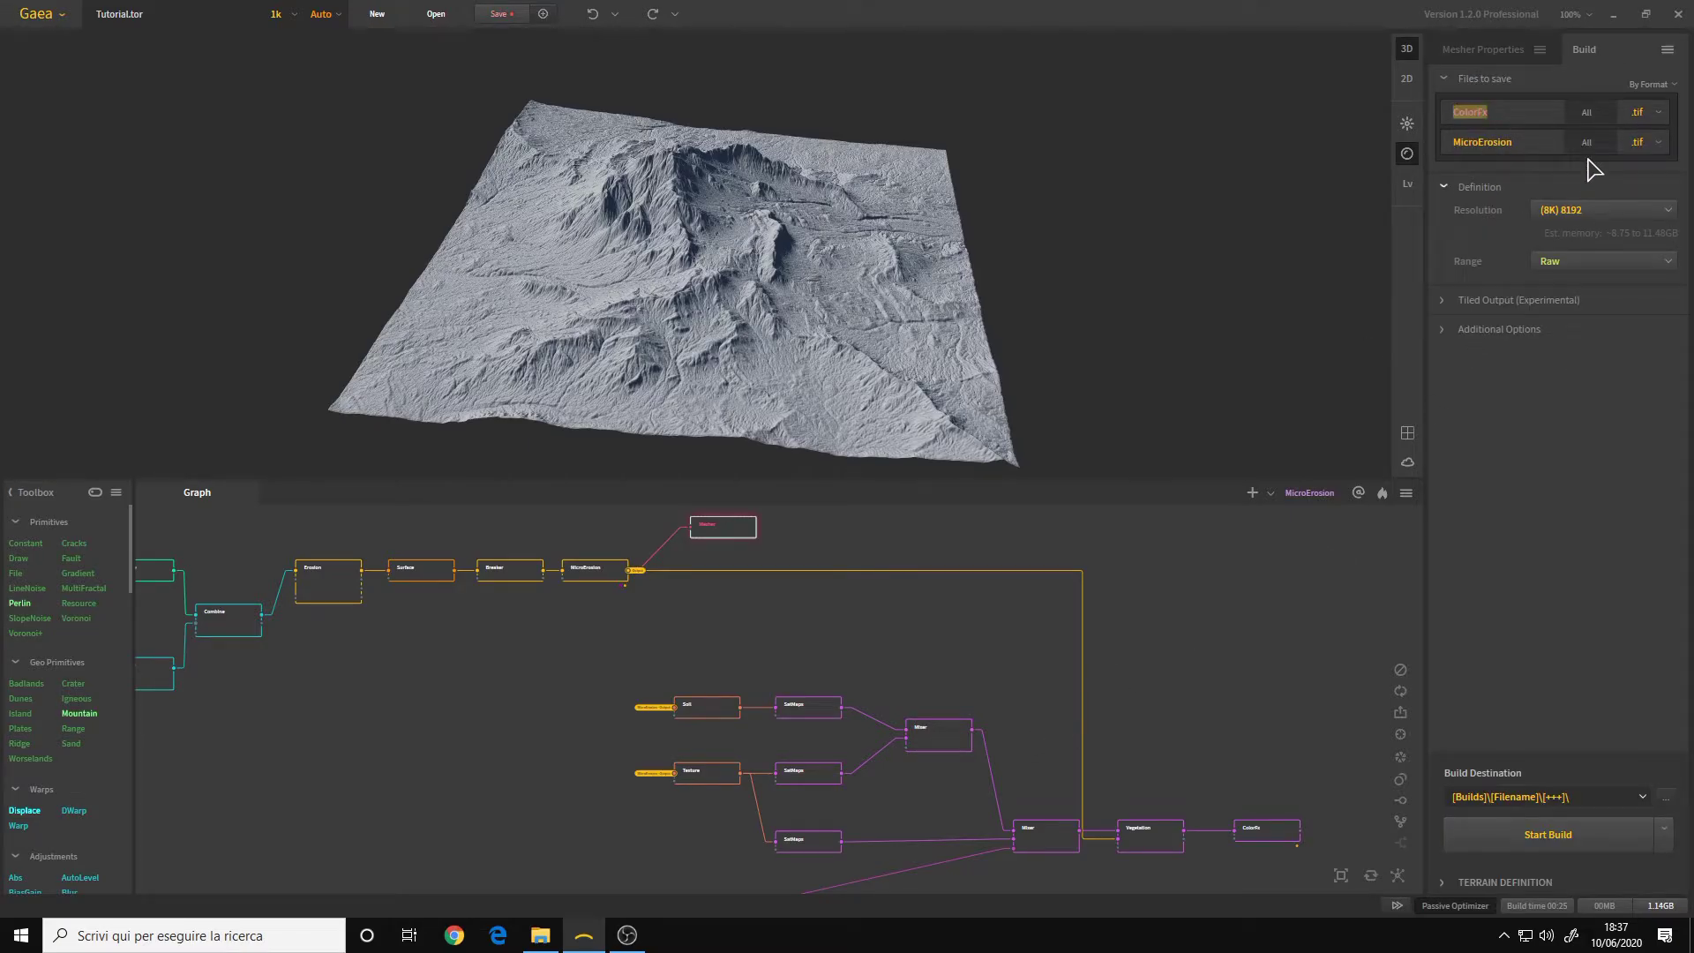
Rename the ColorFx and MicroErosion outputs to Tutorial Terrain - Albedo and Tutorial Terrain - Height
{"action": "double_click", "coordinate": [1532, 143]}
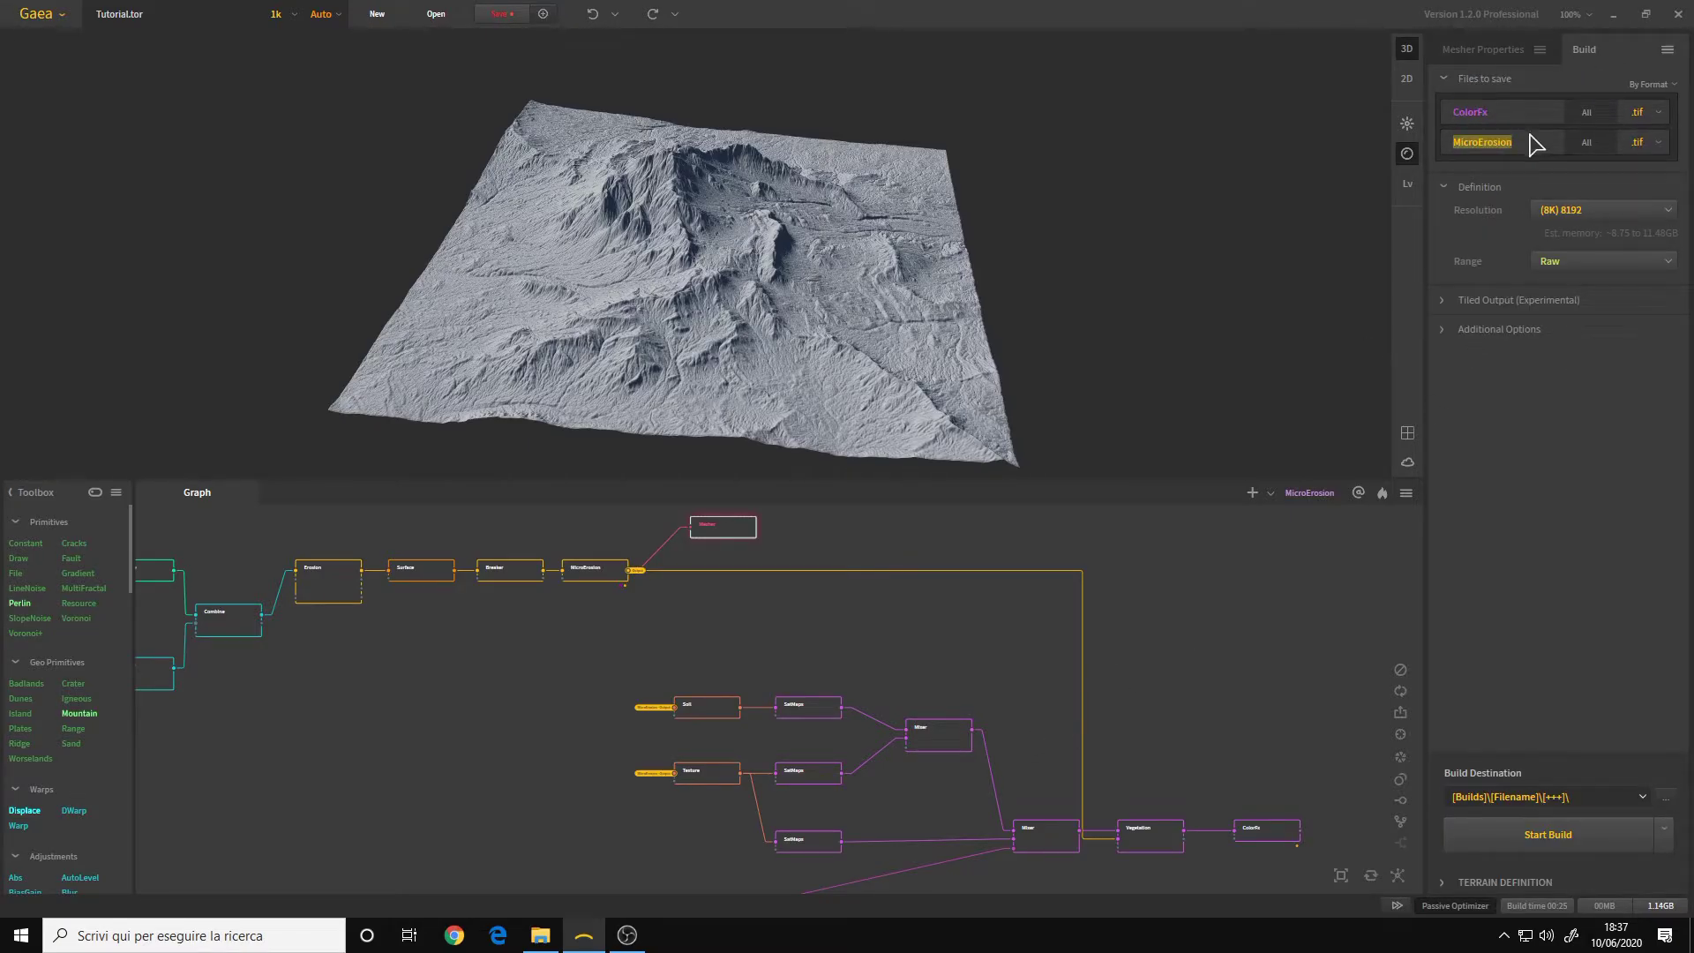
{"action": "double_click", "coordinate": [1510, 117]}
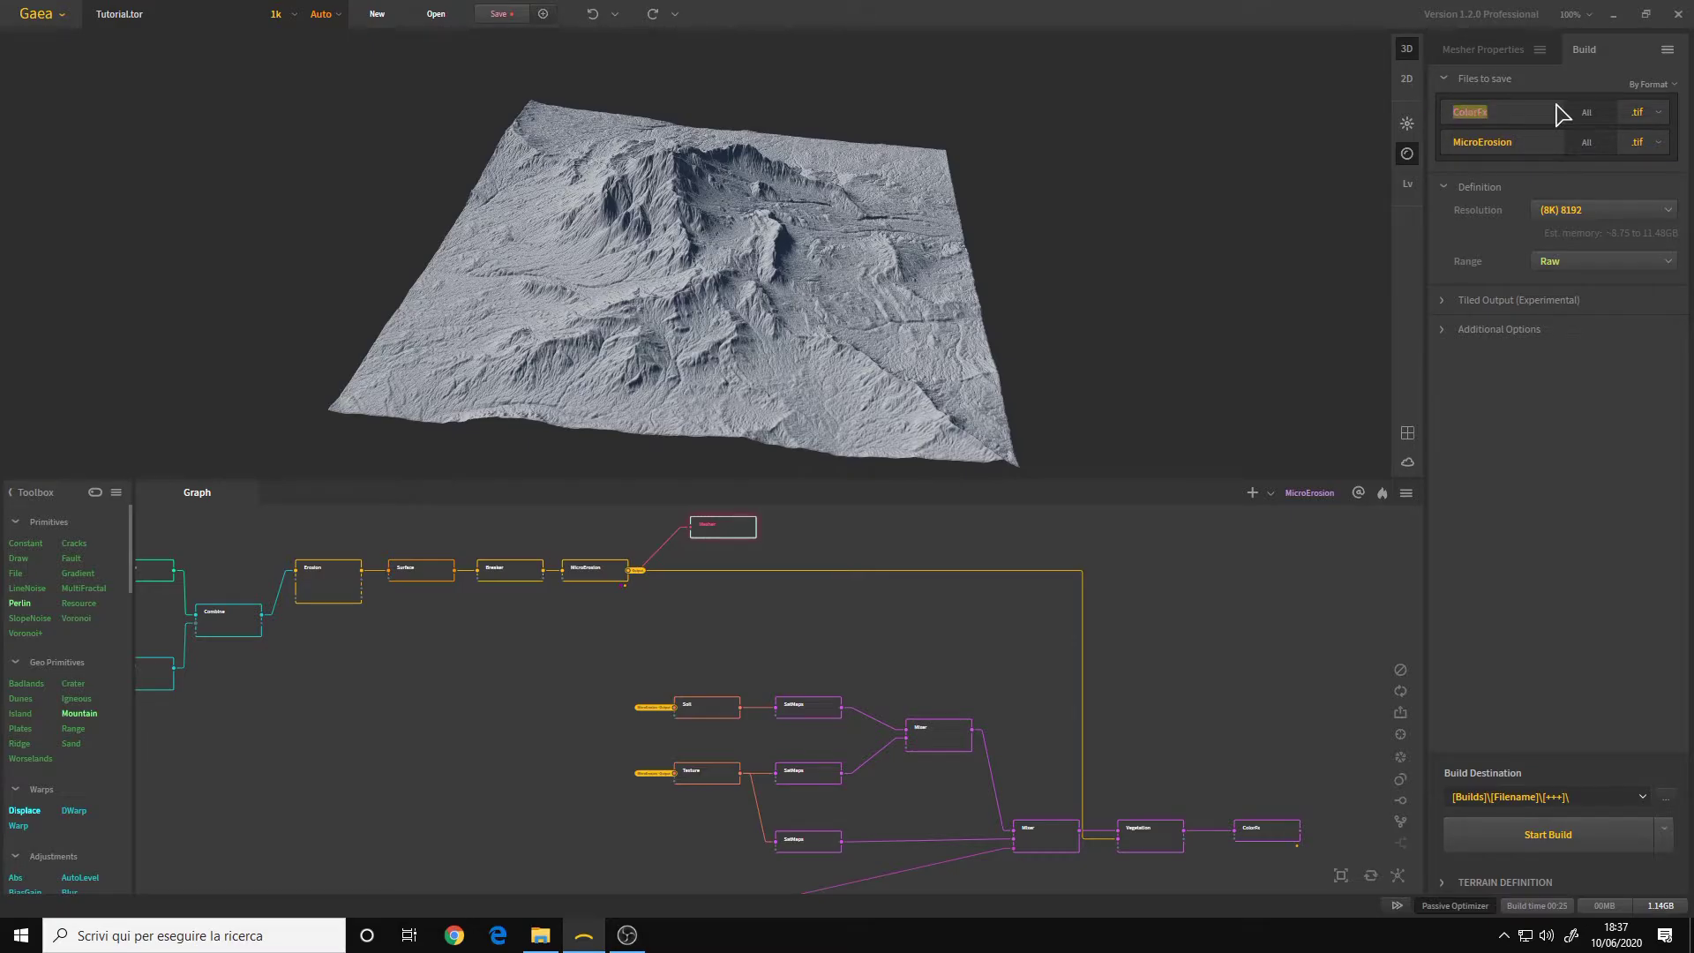
{"action": "type", "text": "T"}
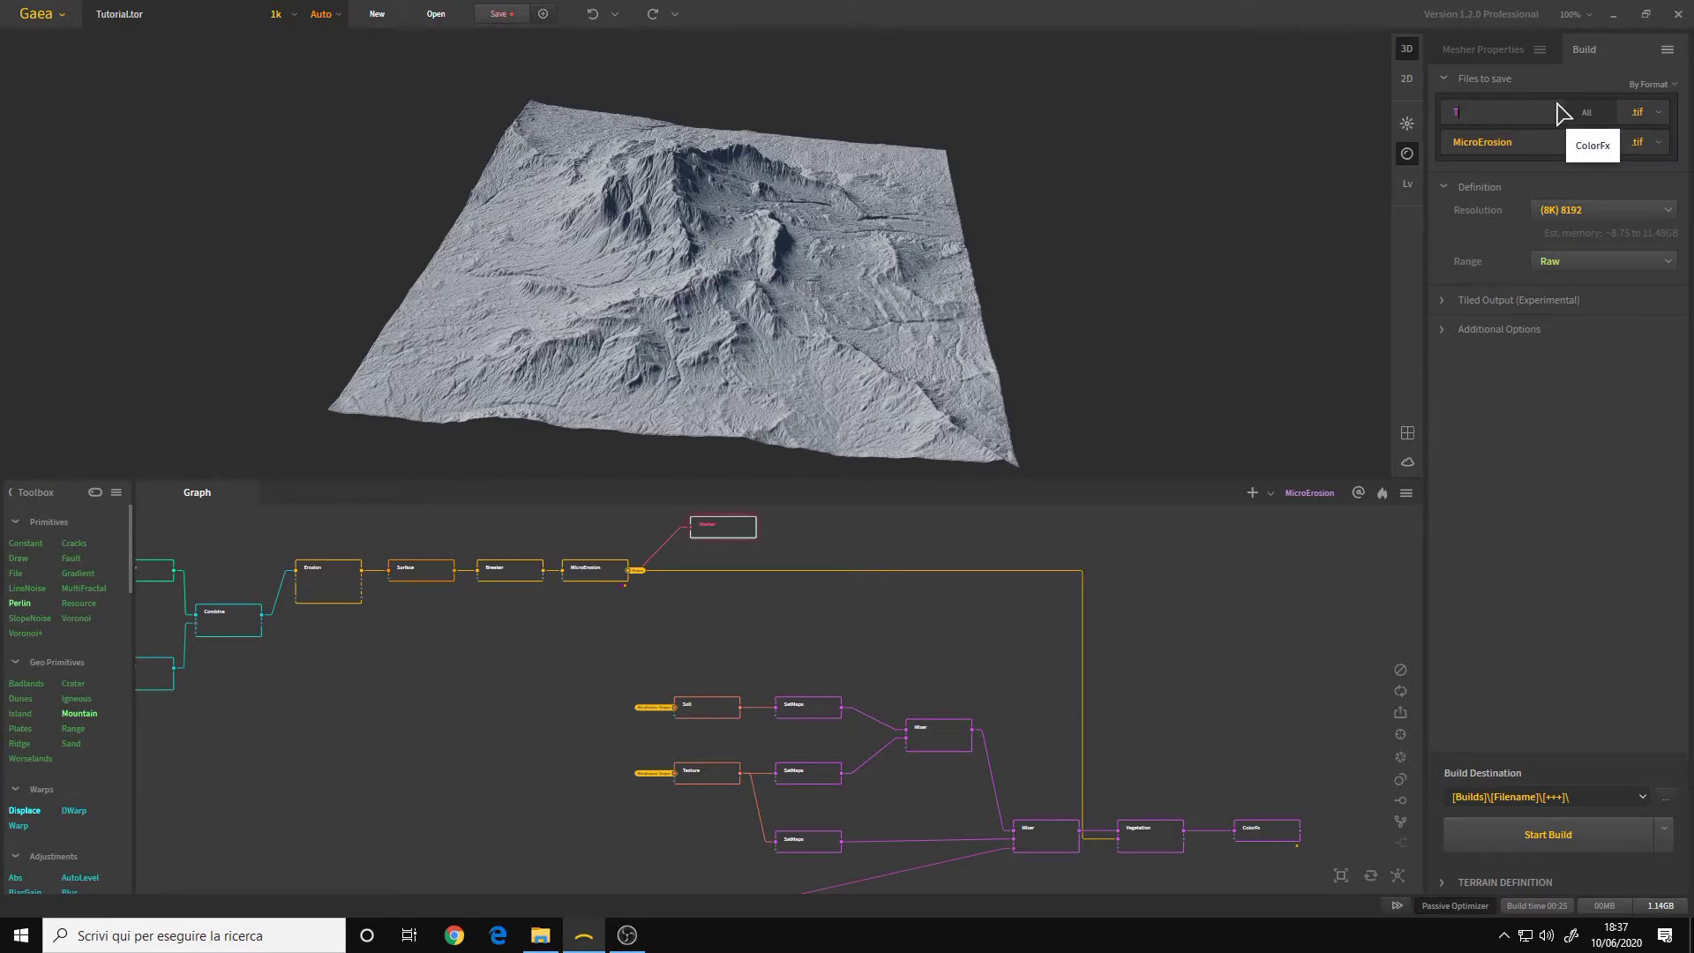
{"action": "type", "text": "utorial Terrain - Albedo"}
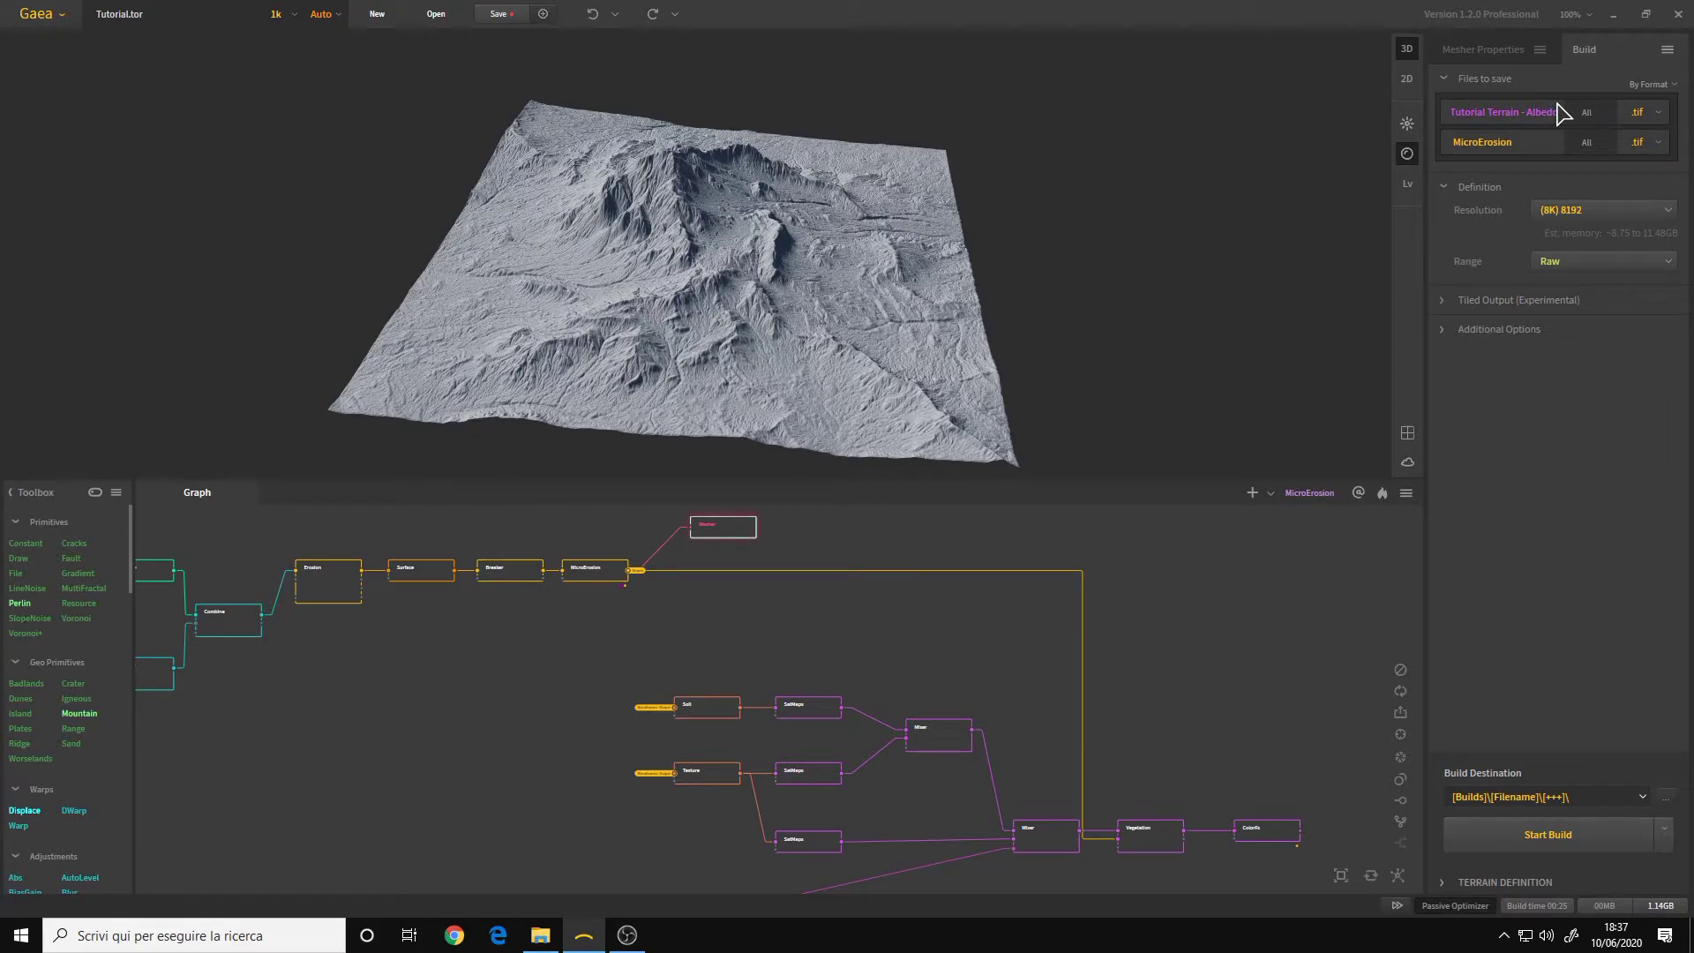
{"action": "left_click", "coordinate": [1526, 145]}
{"action": "type", "text": "Tutorial Terrain - Height"}
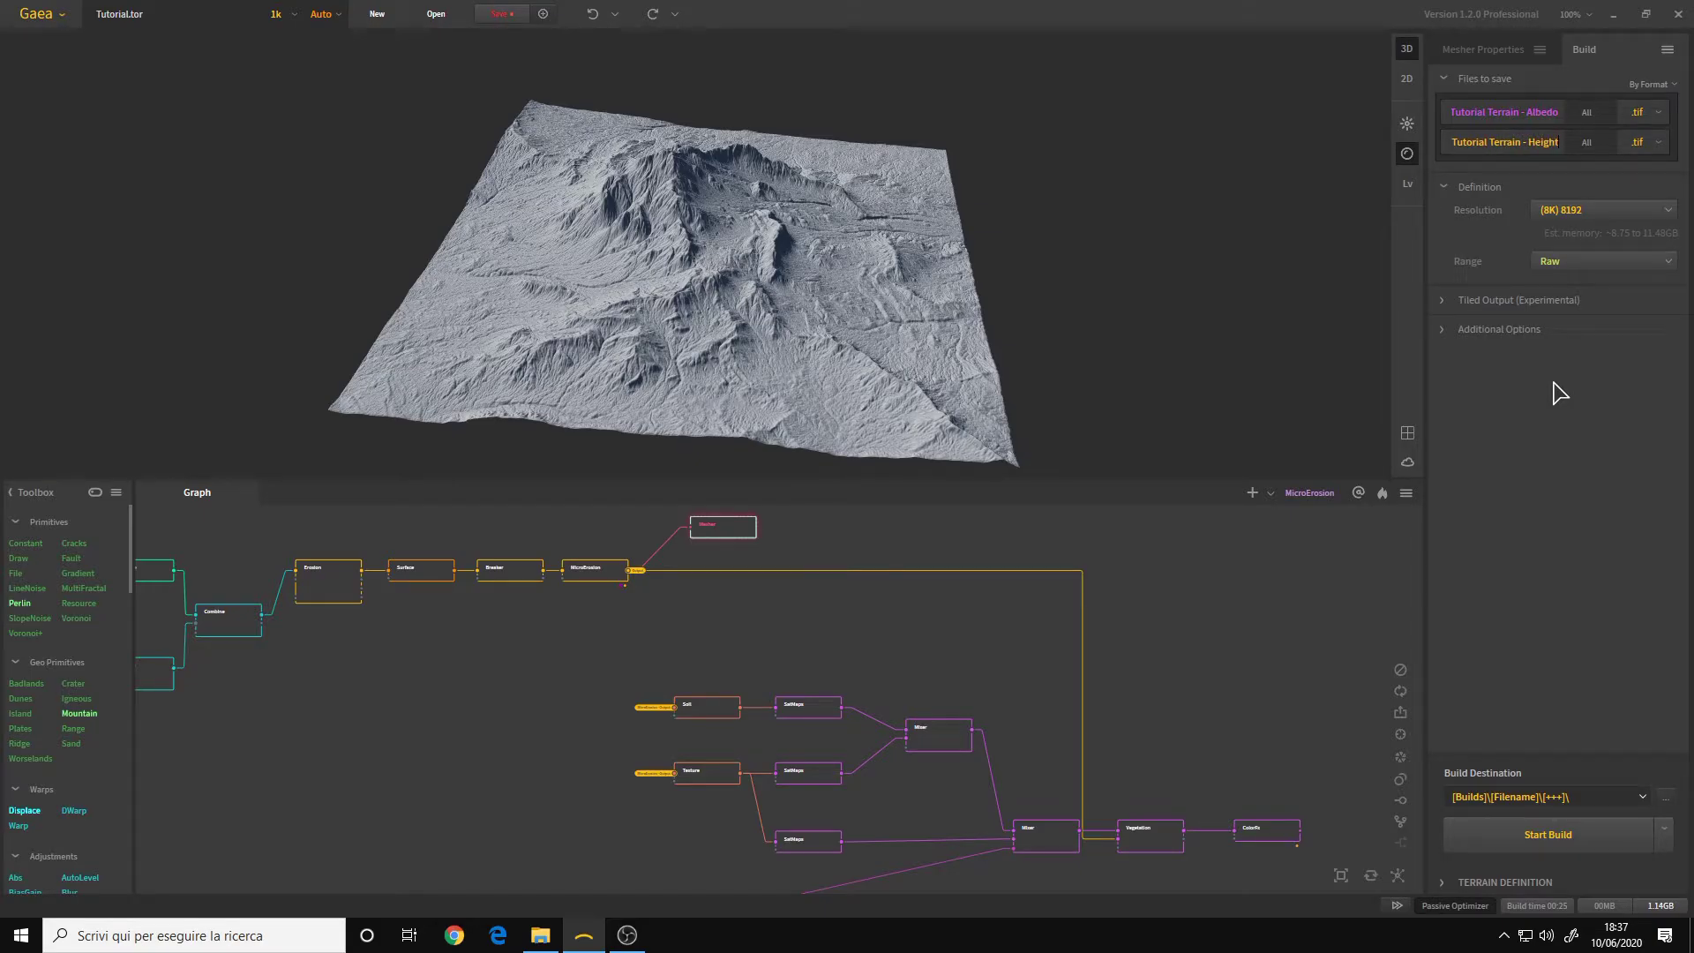
Change all build output formats to OpenEXR (32-bit) and confirm the change for every node
{"action": "left_click", "coordinate": [1667, 51]}
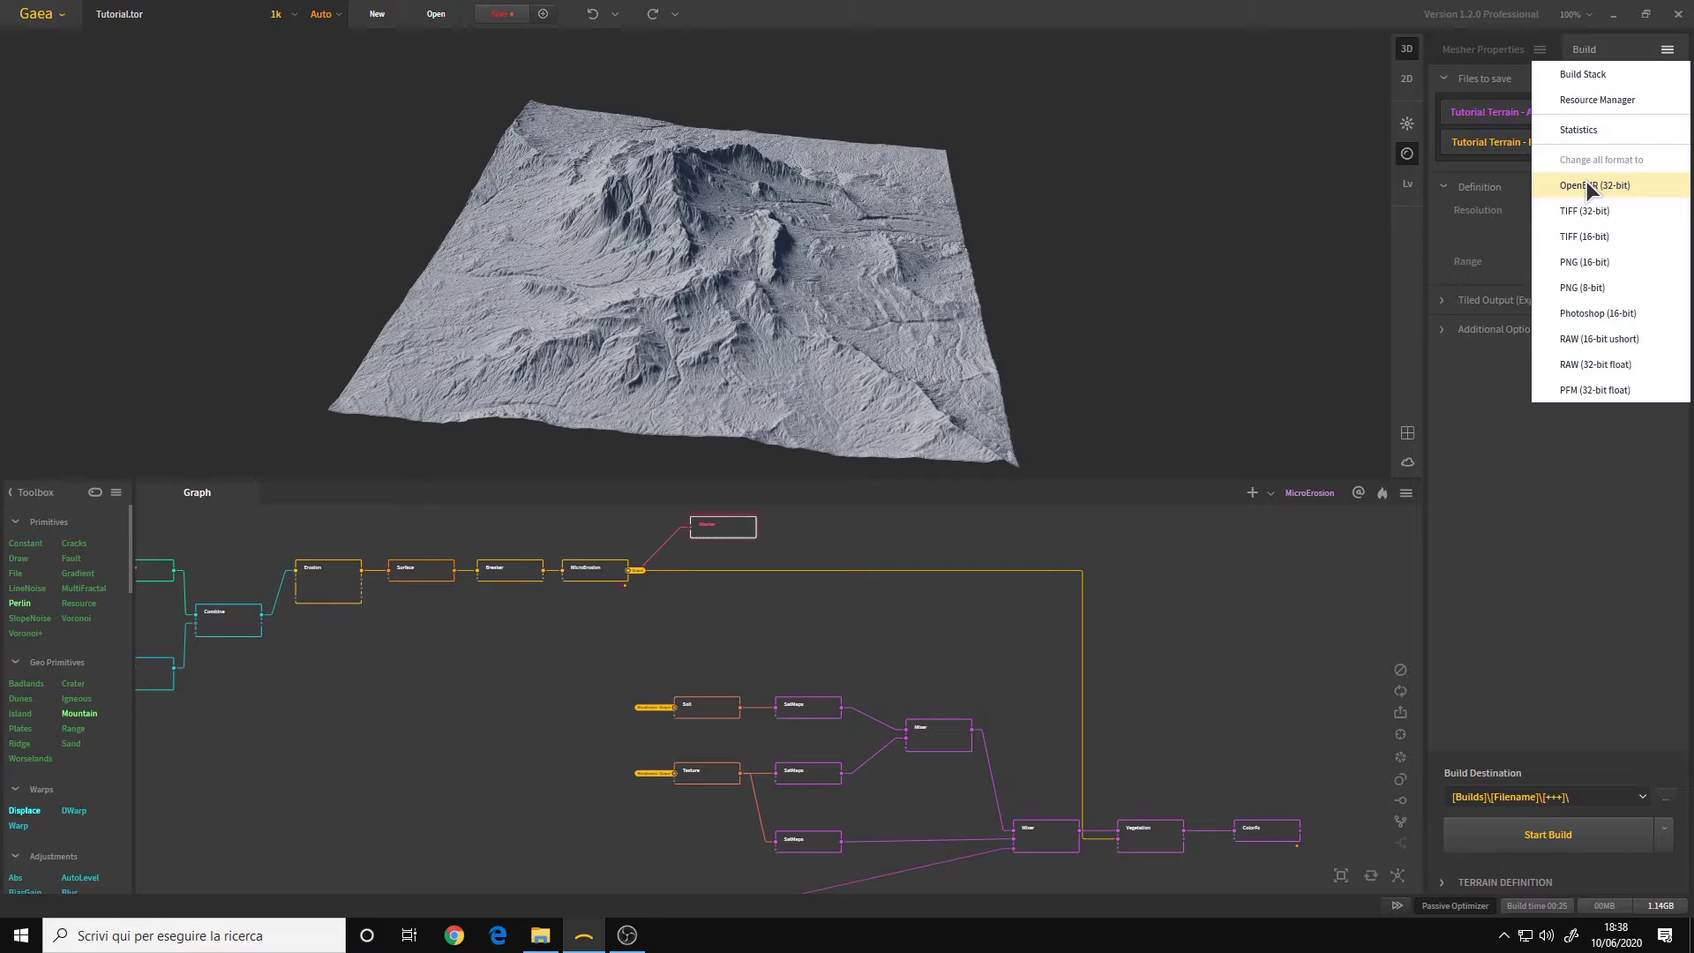
{"action": "left_click", "coordinate": [1624, 185]}
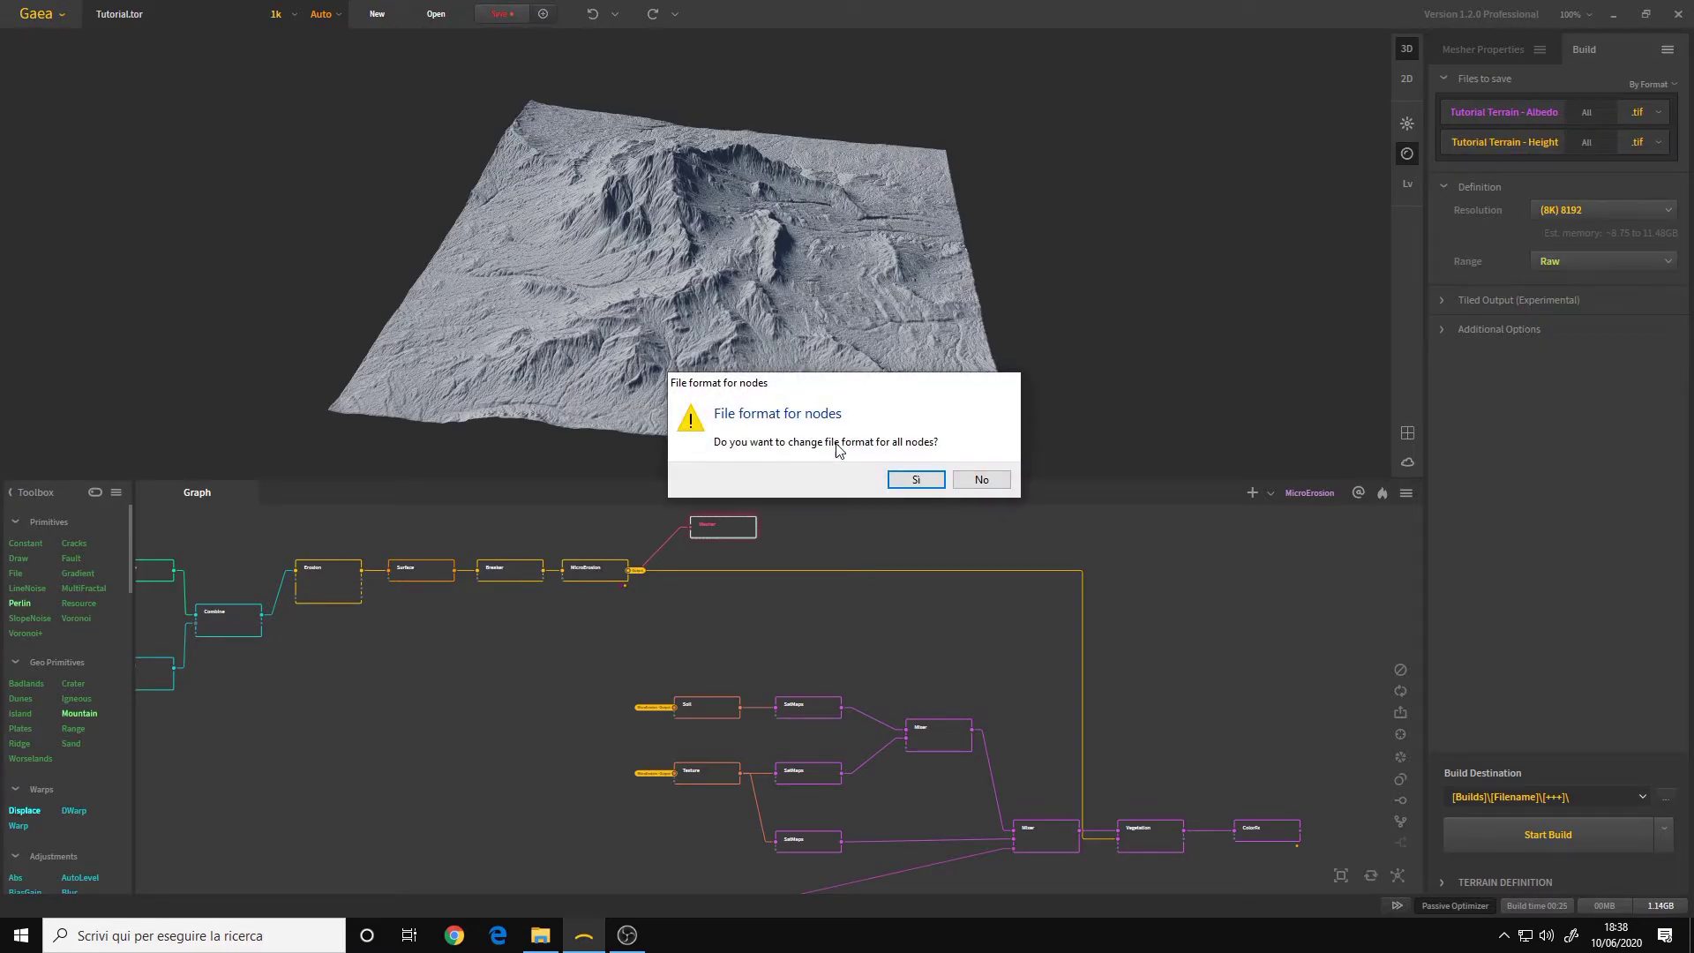
{"action": "left_click", "coordinate": [915, 478]}
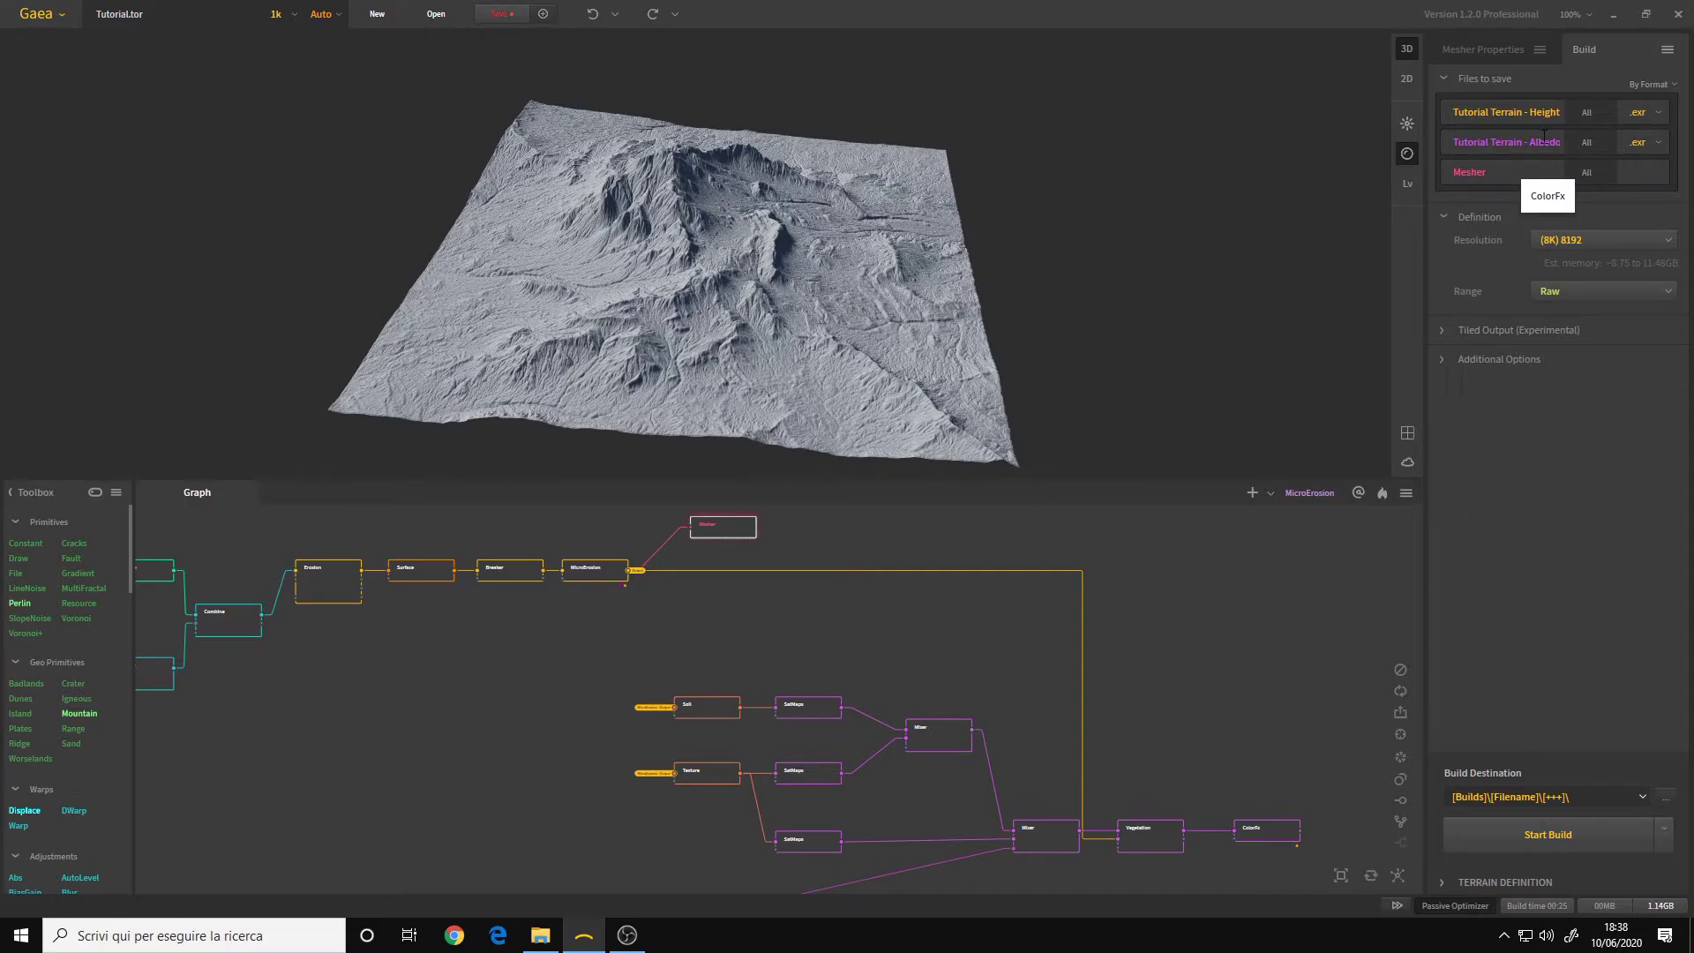
Set the Albedo output's file format to .png
{"action": "left_click", "coordinate": [1641, 142]}
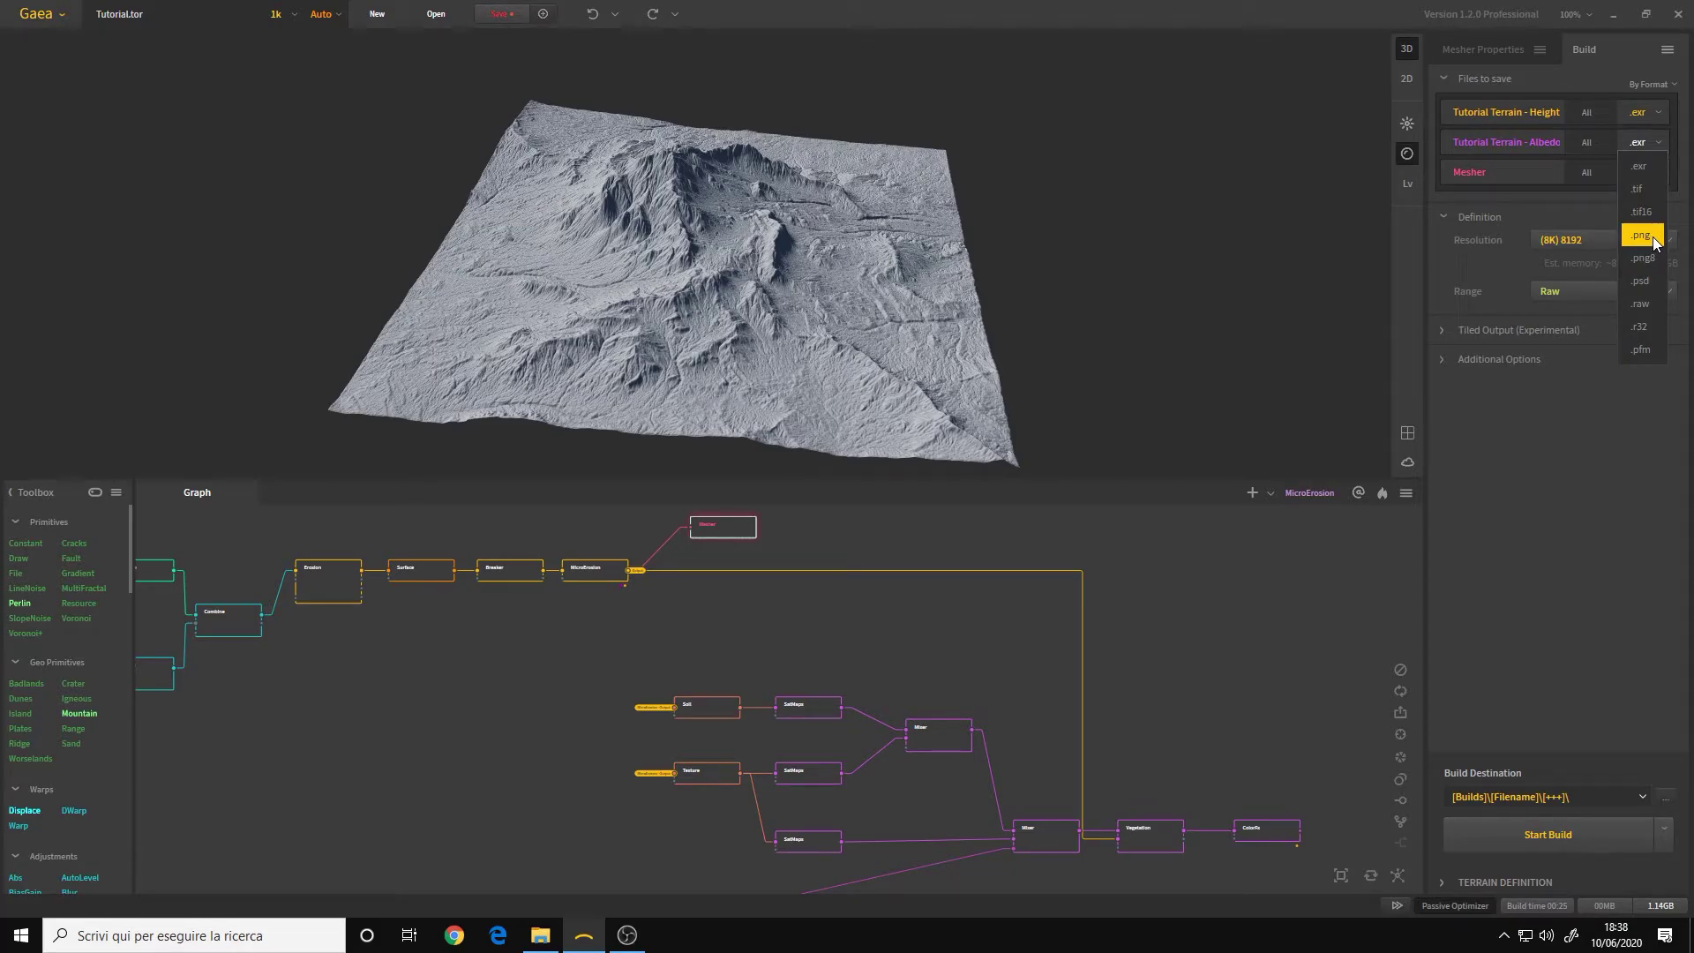
{"action": "left_click", "coordinate": [1642, 235]}
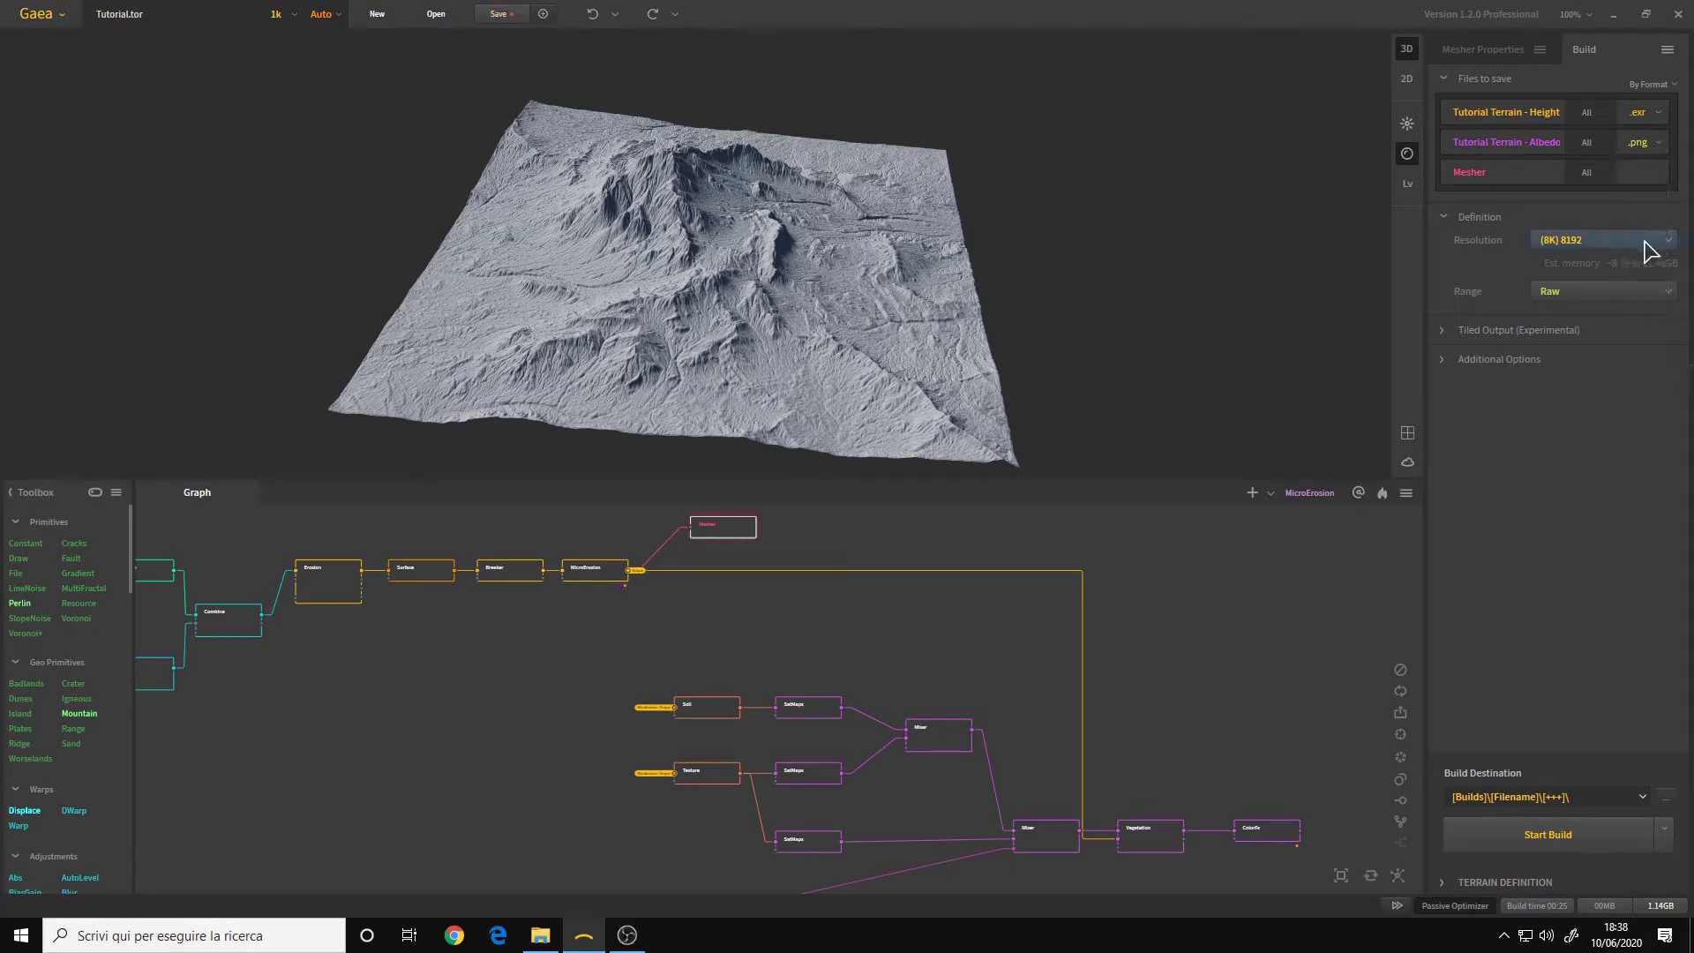
{"action": "left_click", "coordinate": [1667, 50]}
{"action": "left_click", "coordinate": [1667, 50]}
{"action": "left_click", "coordinate": [1667, 51]}
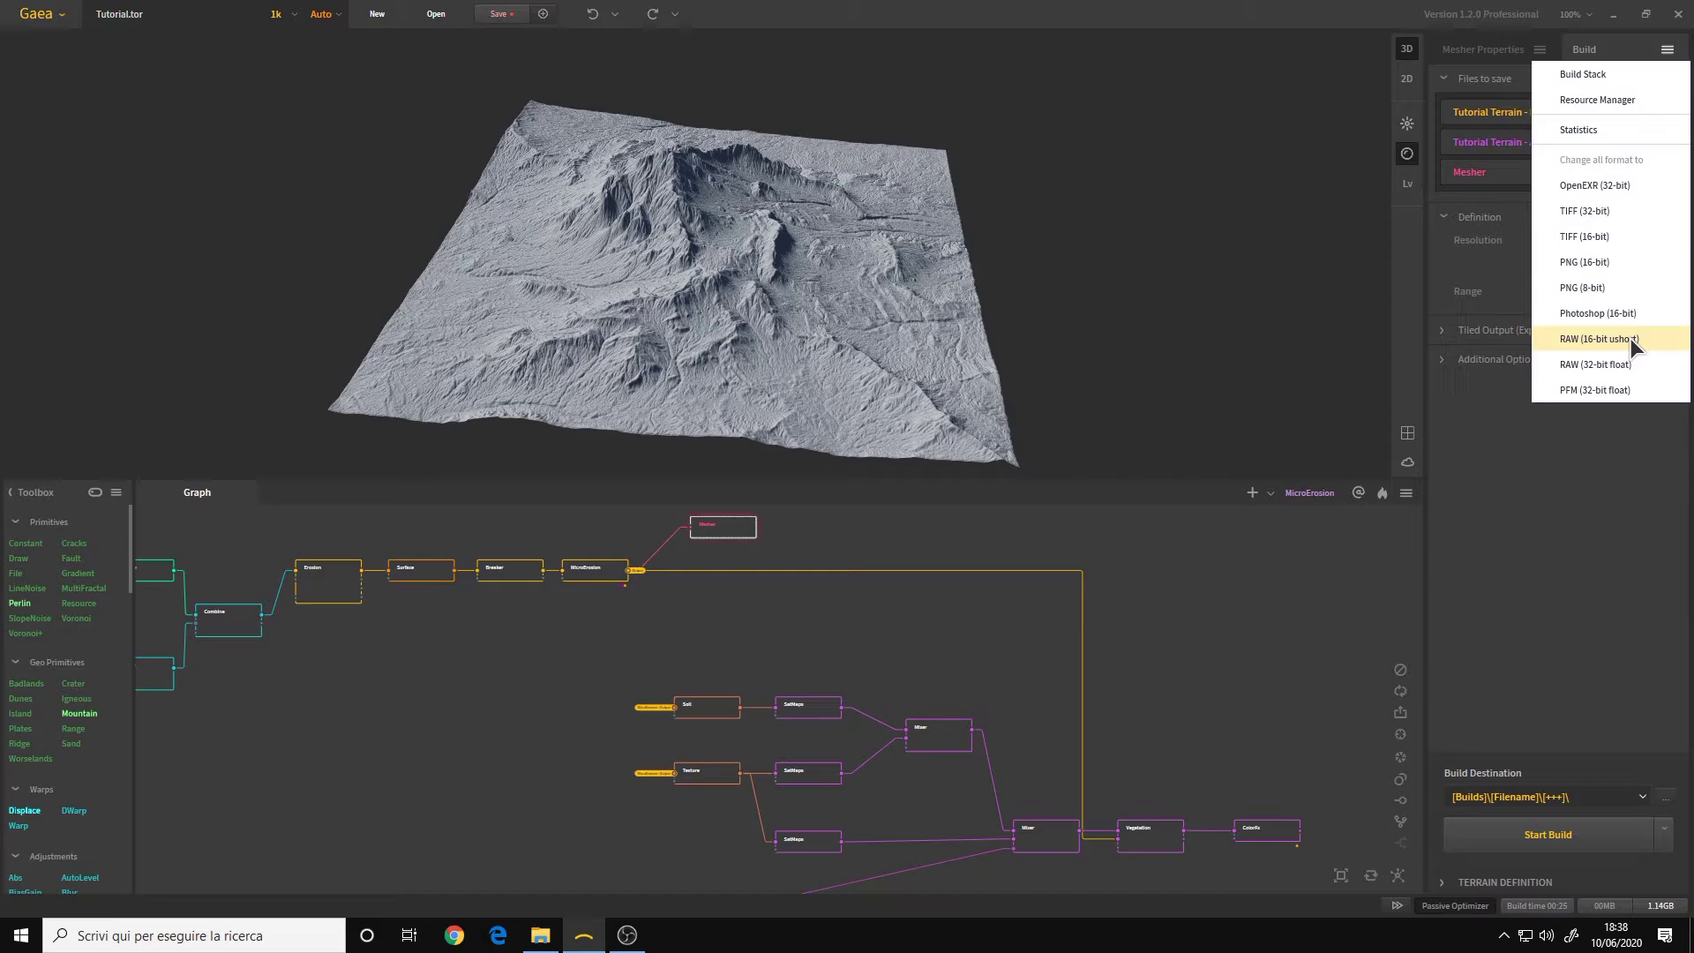
{"action": "left_click", "coordinate": [1626, 261]}
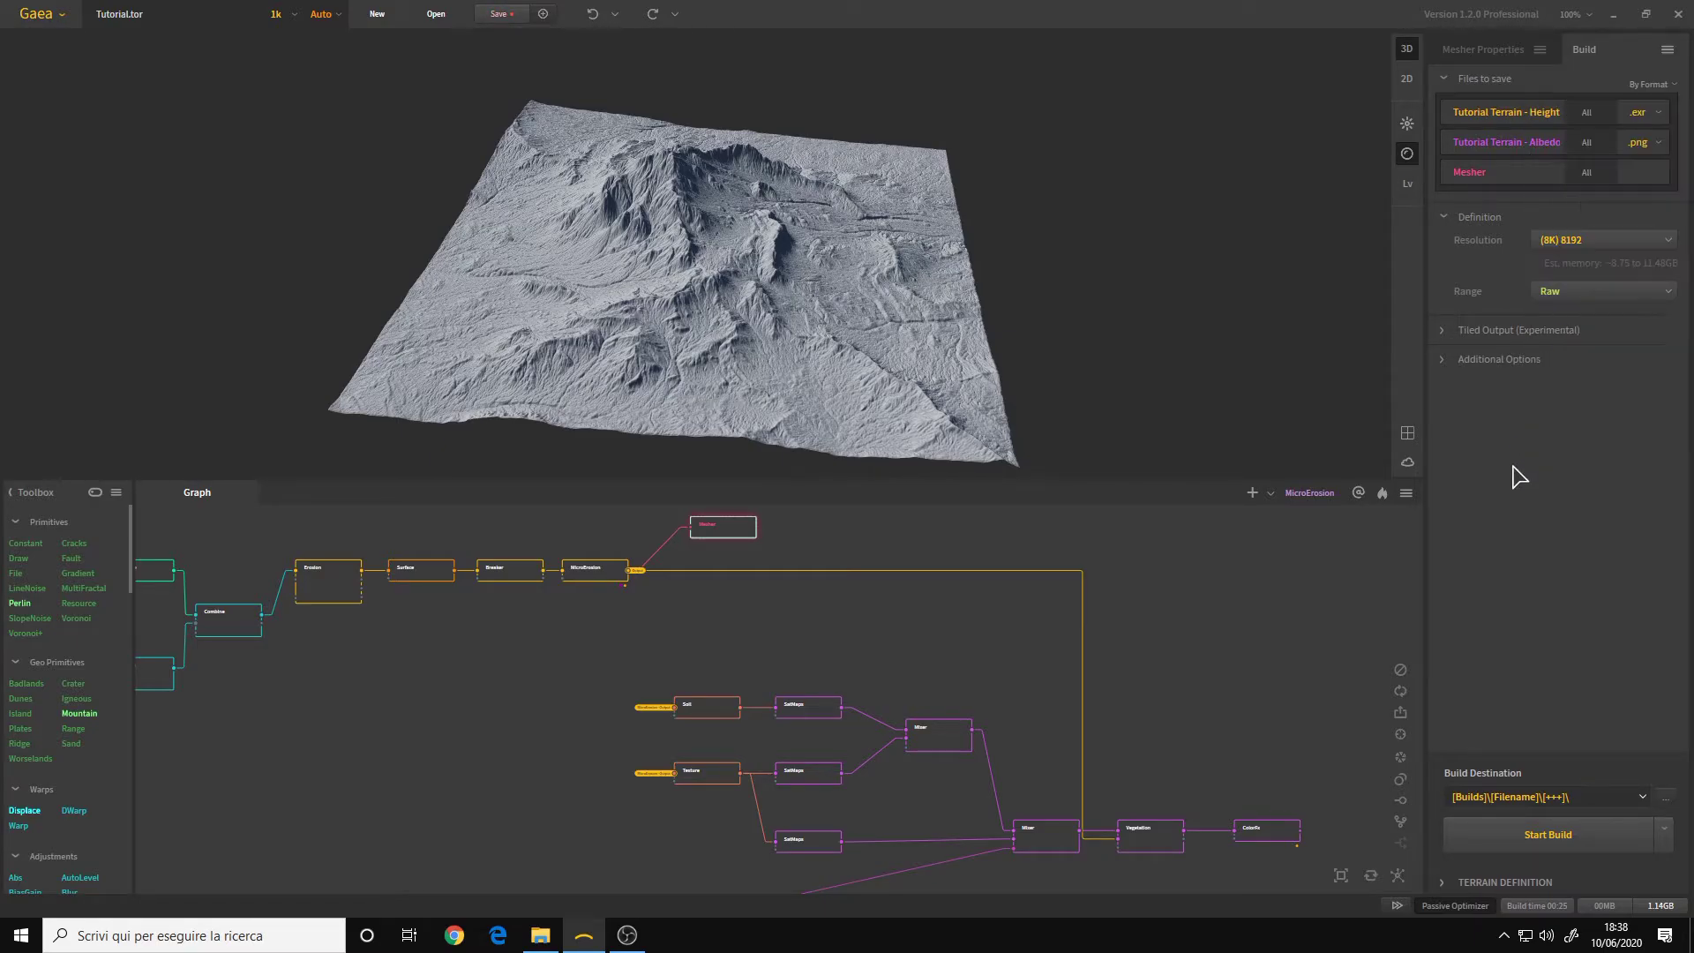
Keep .exr for the Height output and .png for the Albedo output
{"action": "left_click", "coordinate": [1658, 120]}
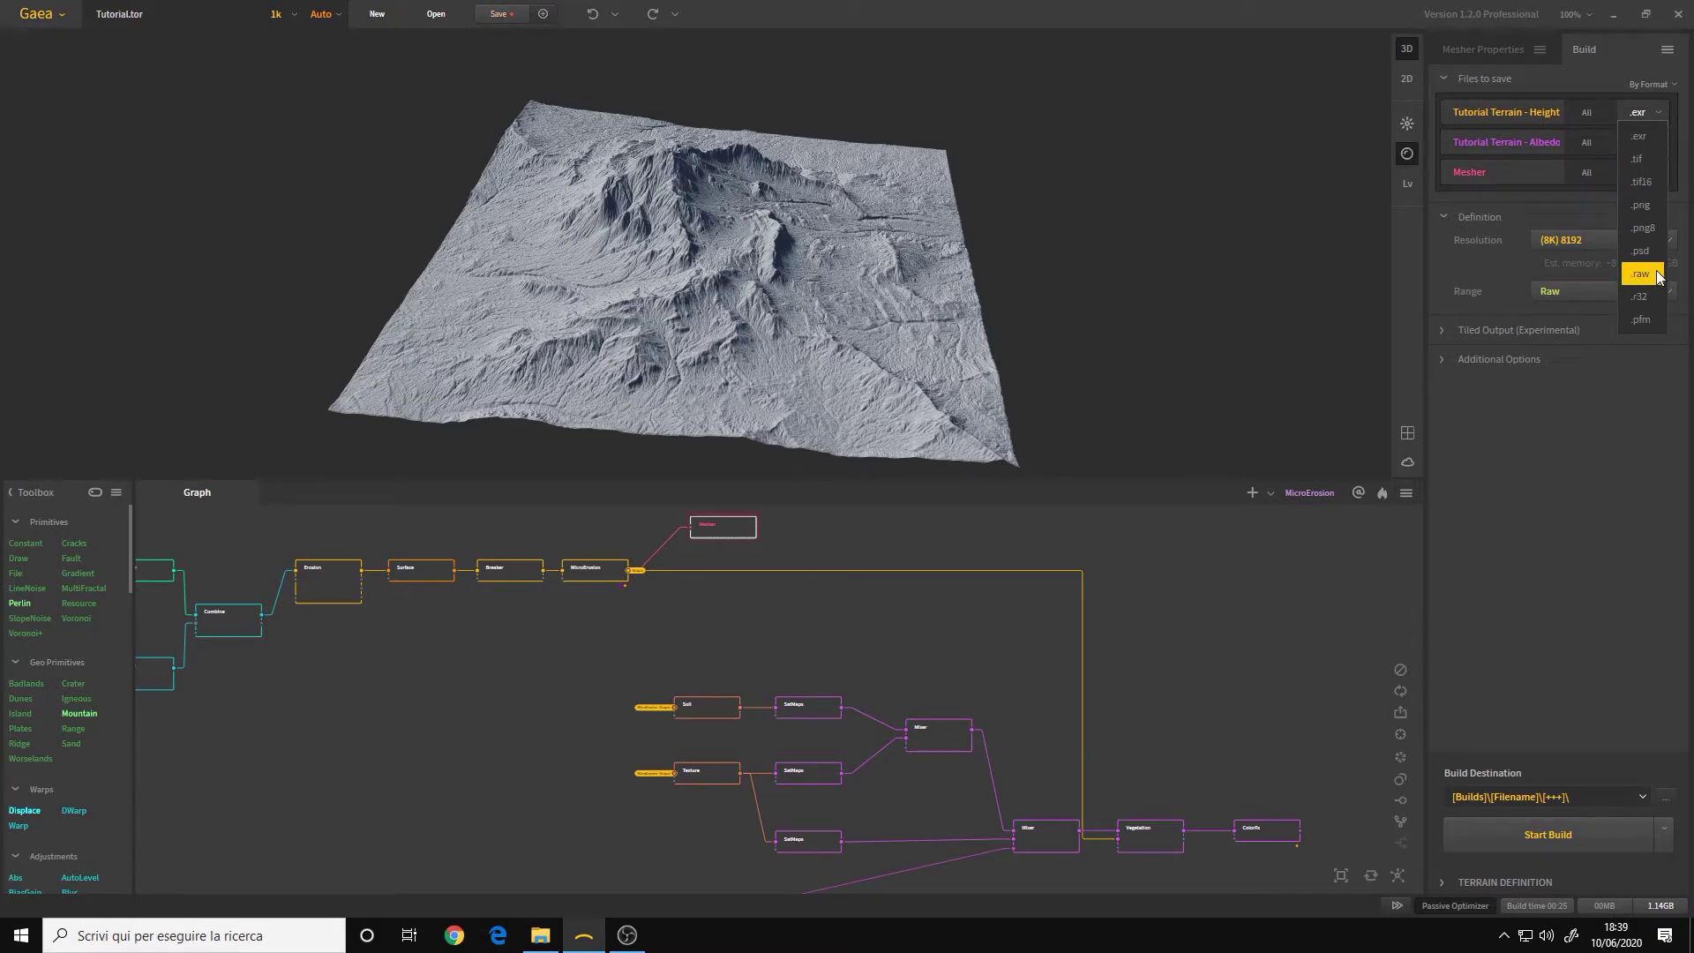
{"action": "left_click", "coordinate": [1545, 494]}
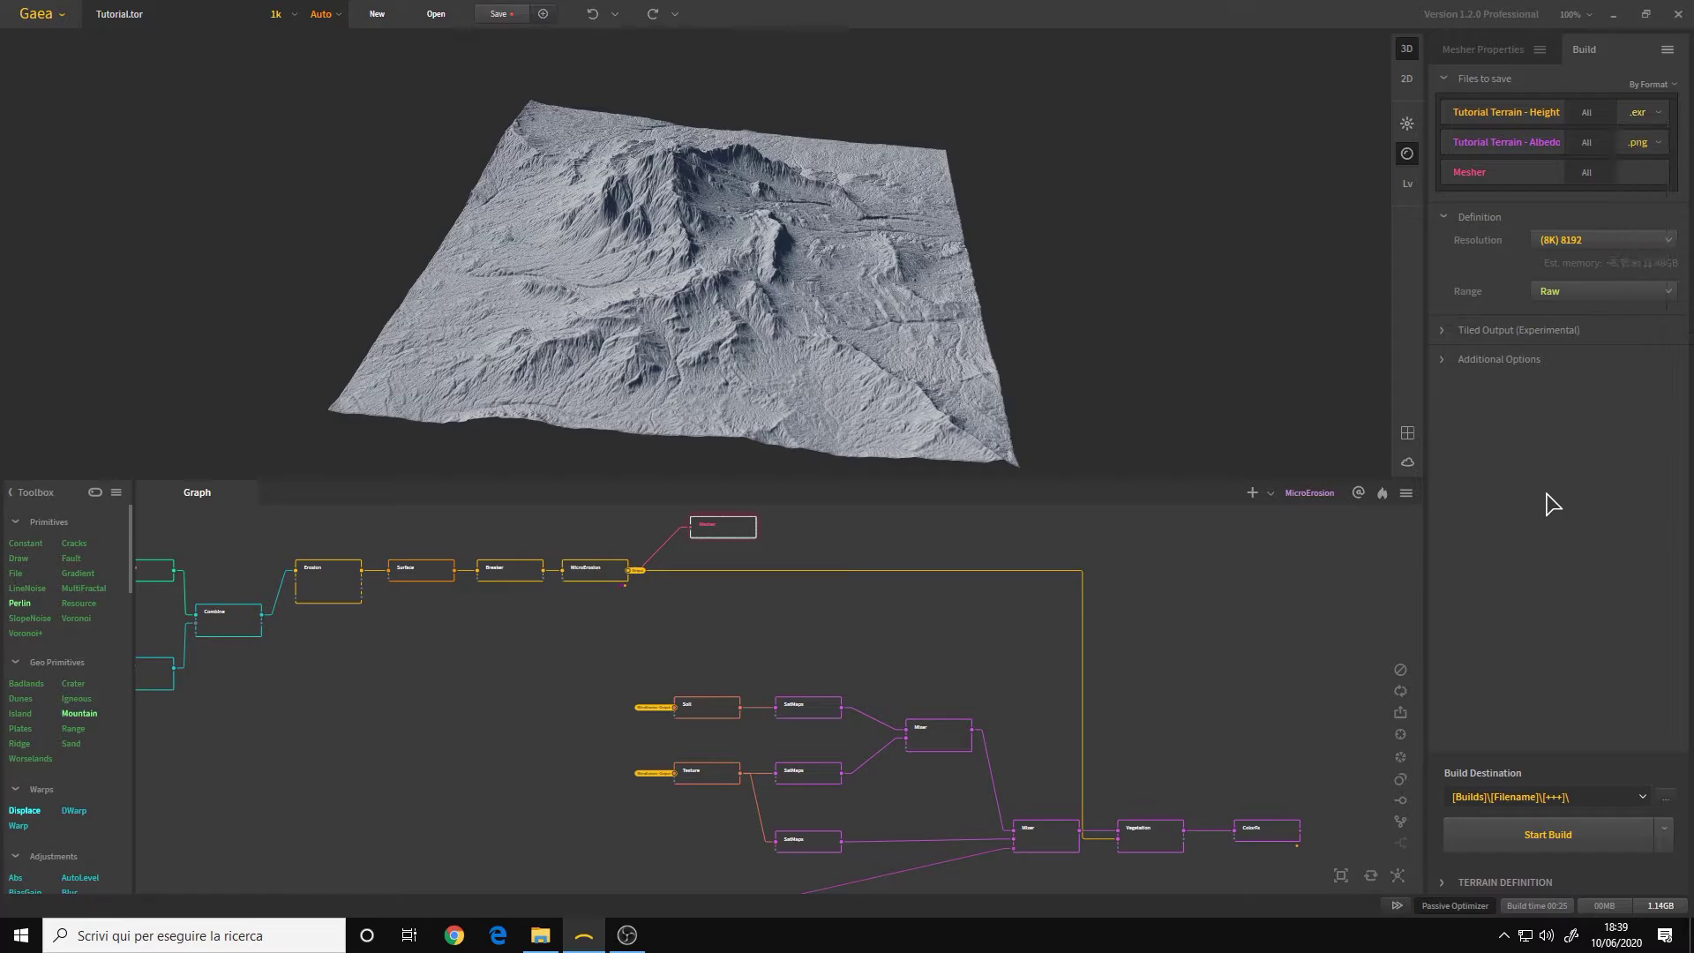
{"action": "left_click", "coordinate": [1655, 144]}
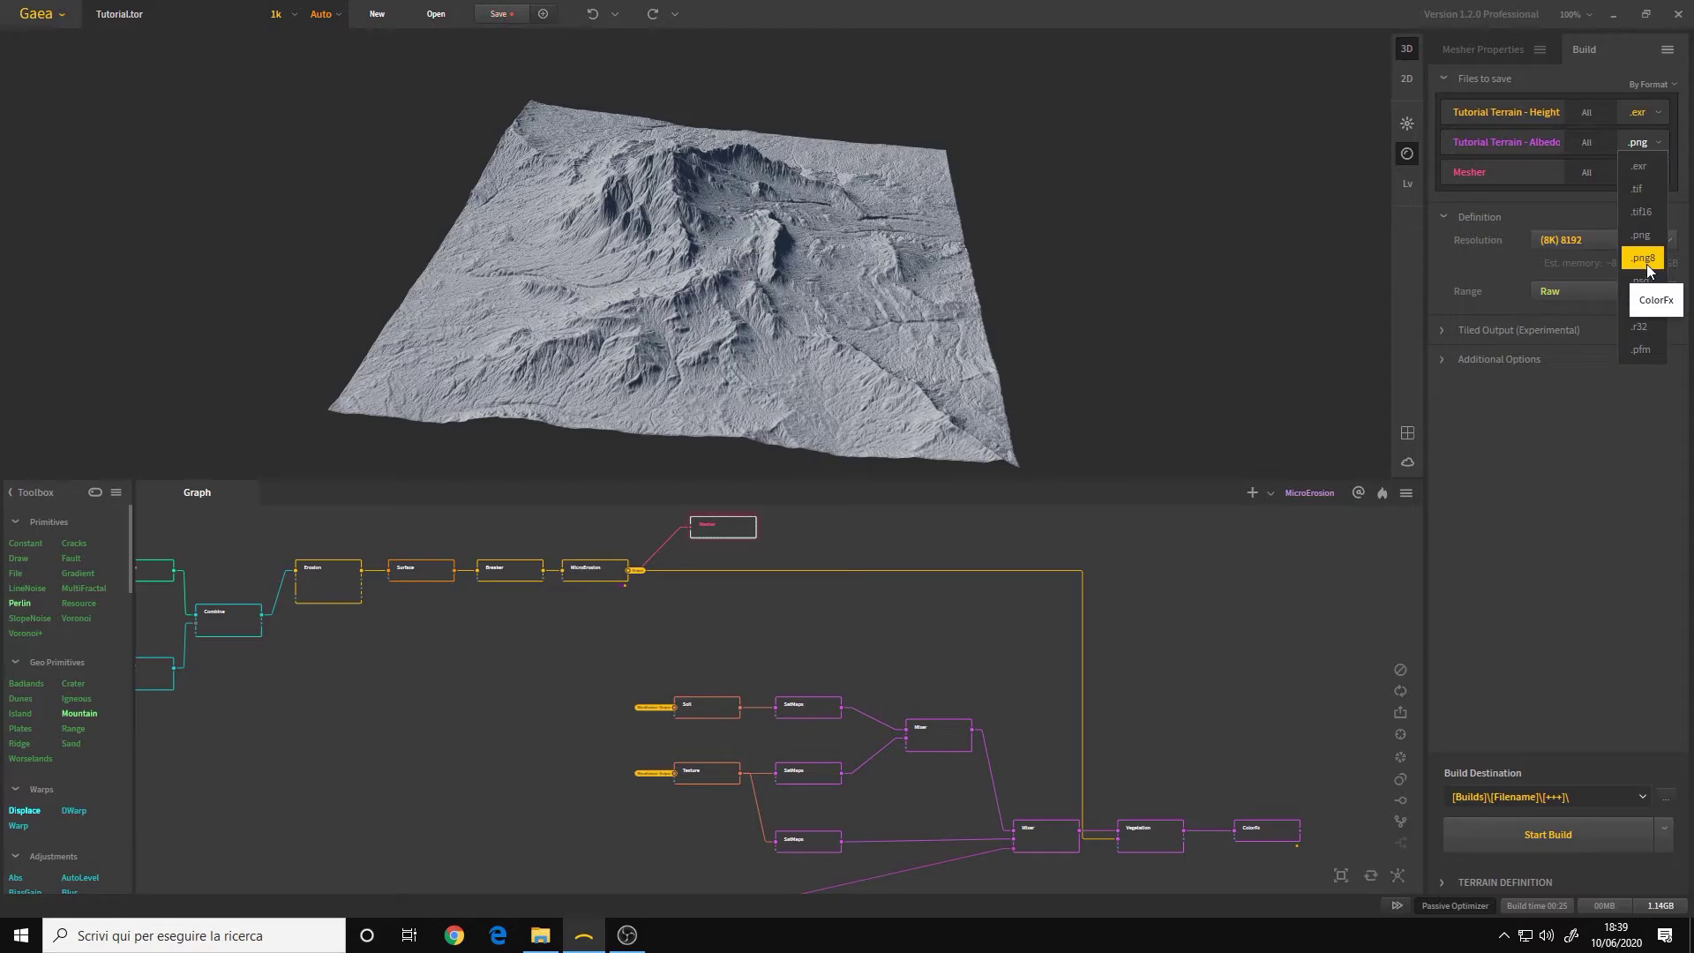
{"action": "left_click", "coordinate": [1579, 502]}
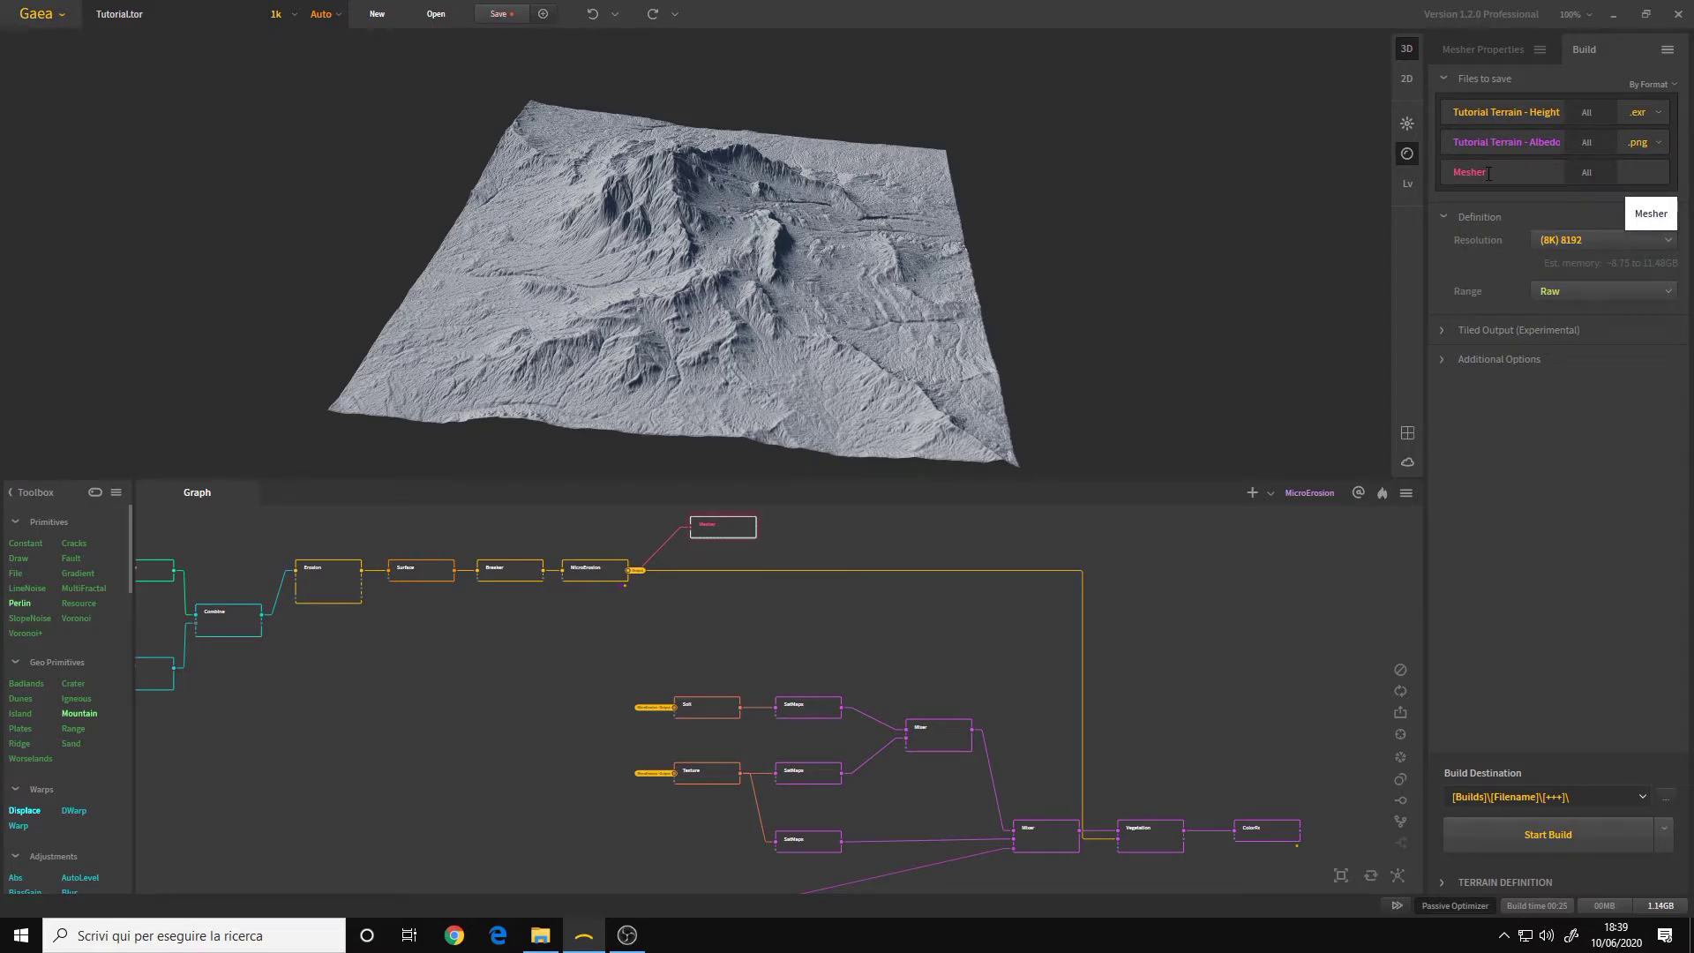
Check the Mesher's export settings, then begin renaming its output to 'Tutorial Terrain - Mesh'
{"action": "double_click", "coordinate": [1532, 173]}
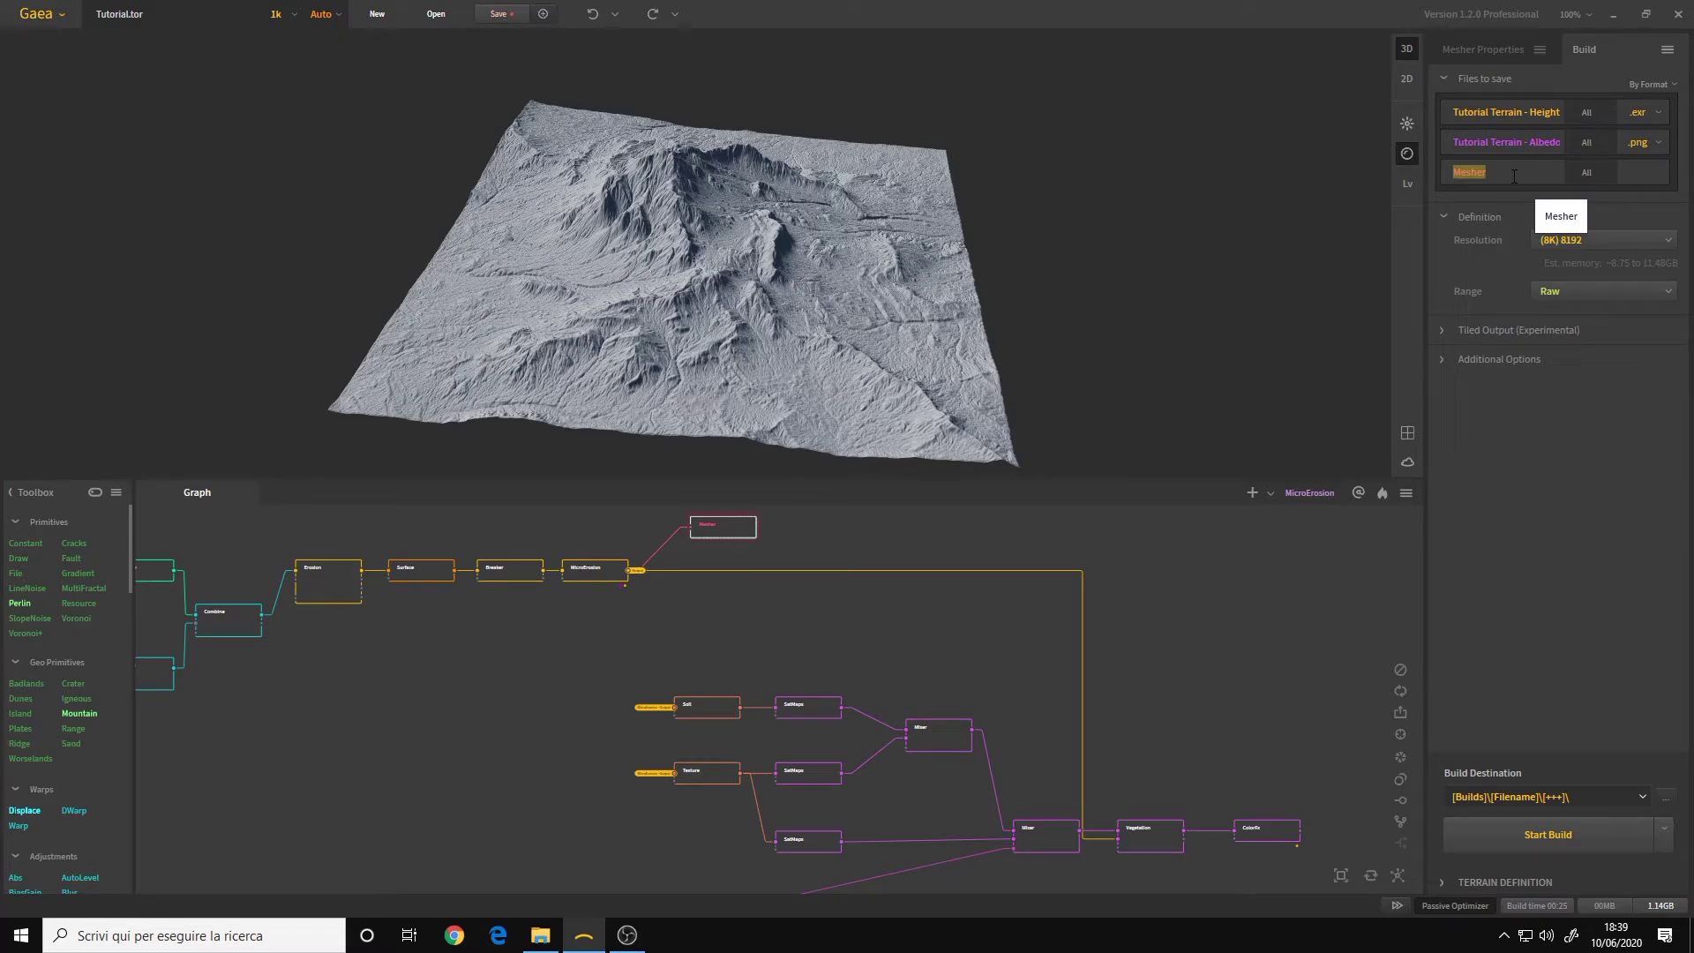
{"action": "left_click", "coordinate": [726, 529]}
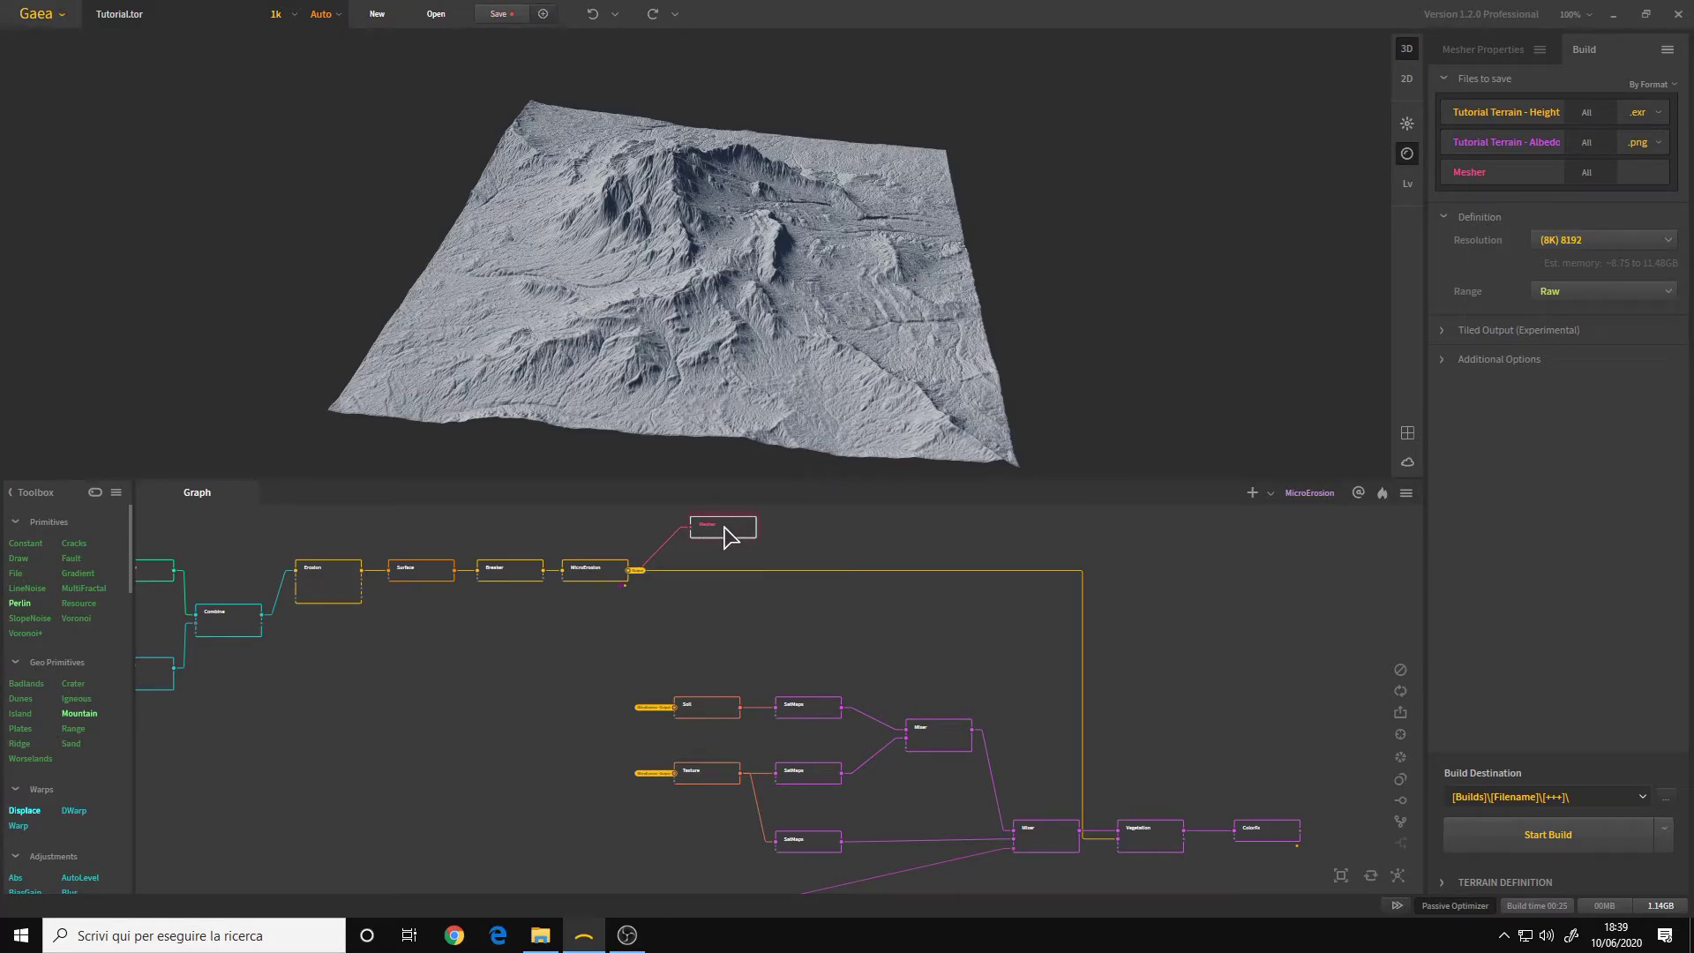
{"action": "left_click", "coordinate": [1482, 51]}
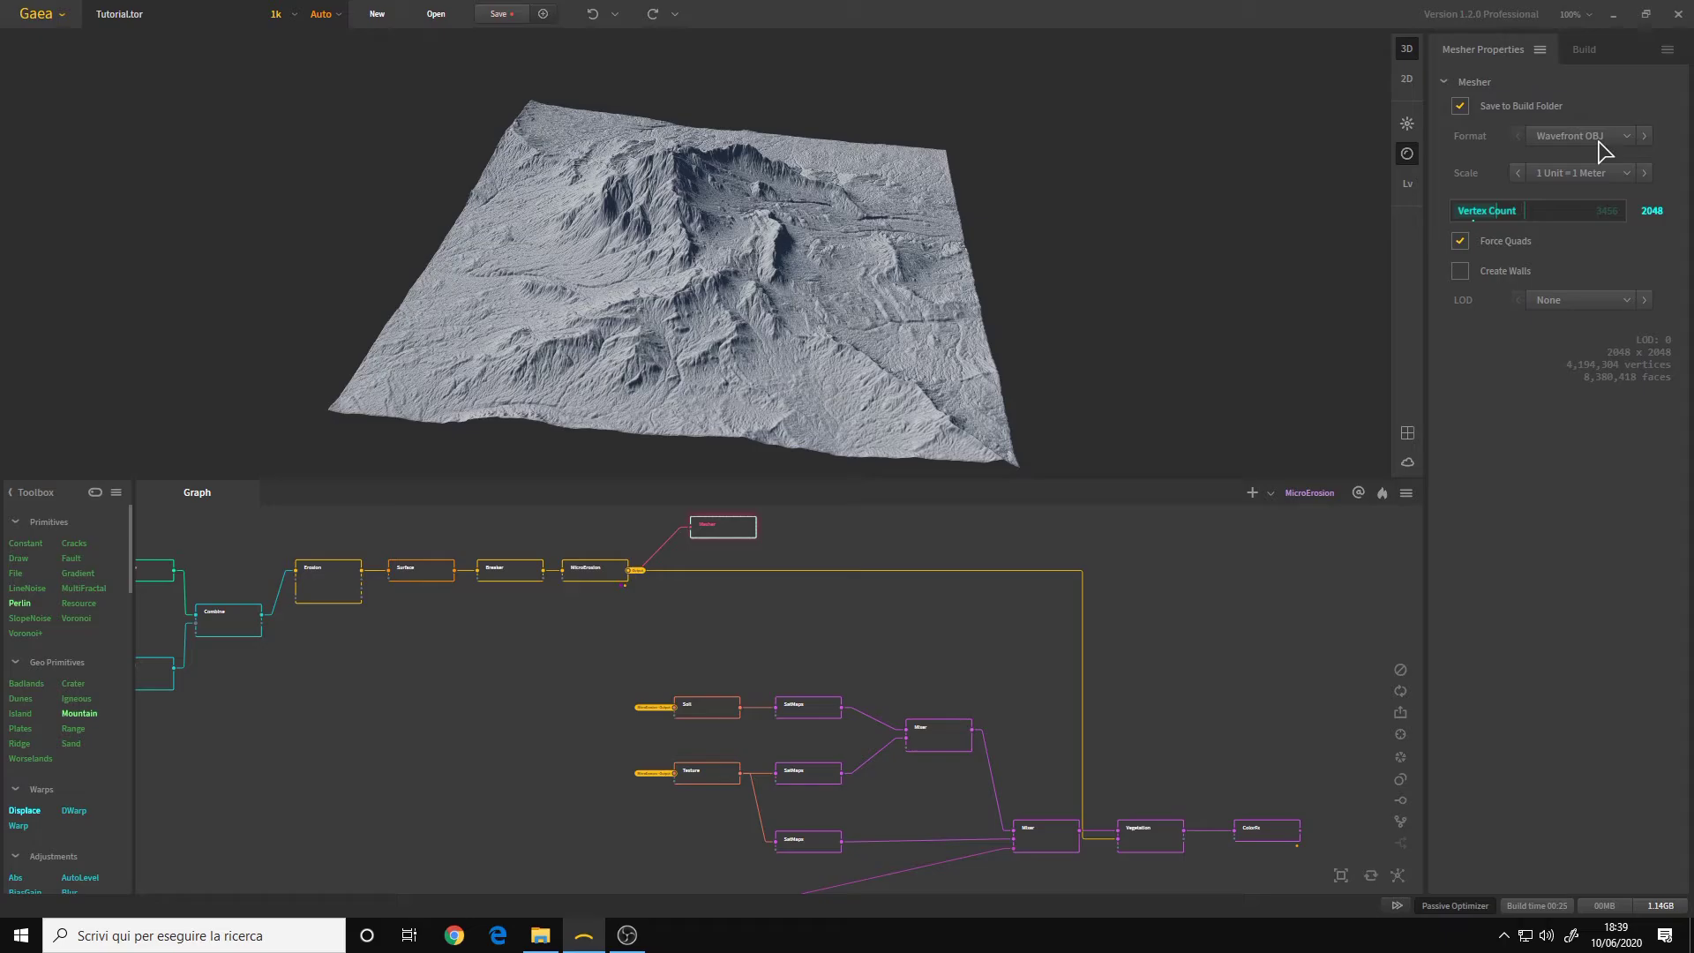
{"action": "left_click", "coordinate": [1588, 50]}
{"action": "left_click", "coordinate": [1508, 173]}
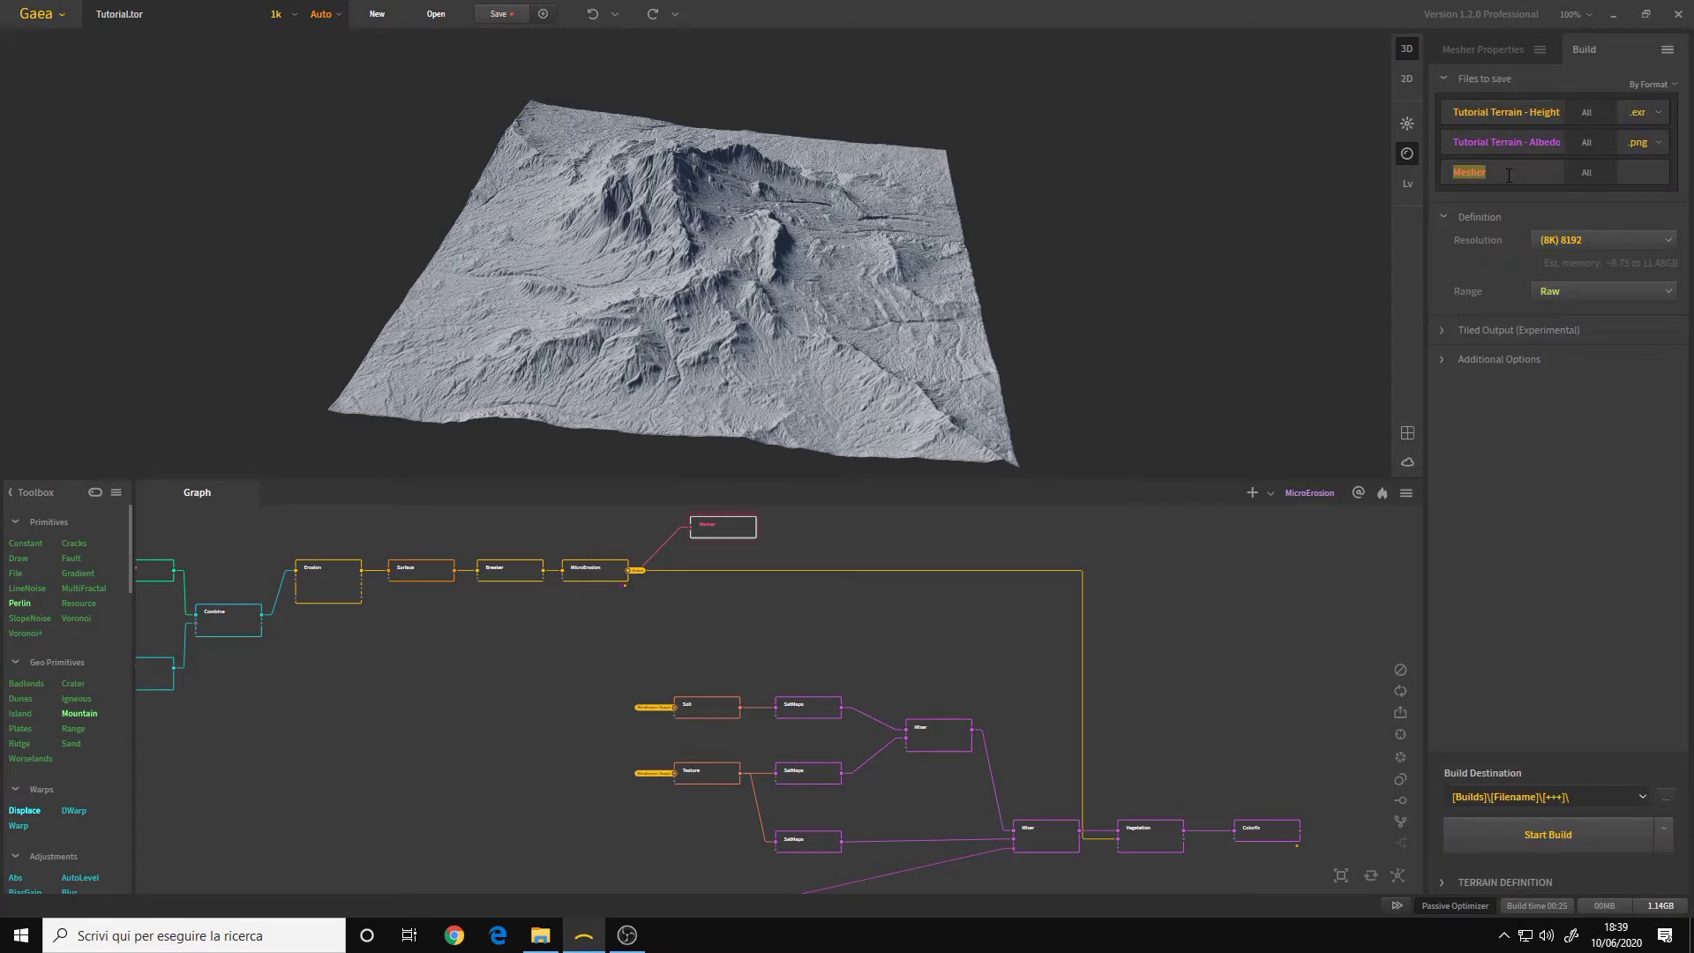
{"action": "type", "text": "Tutorial Terrain -"}
Set the build resolution to (4K) 4096 and leave Range on Raw
{"action": "left_click", "coordinate": [1624, 241]}
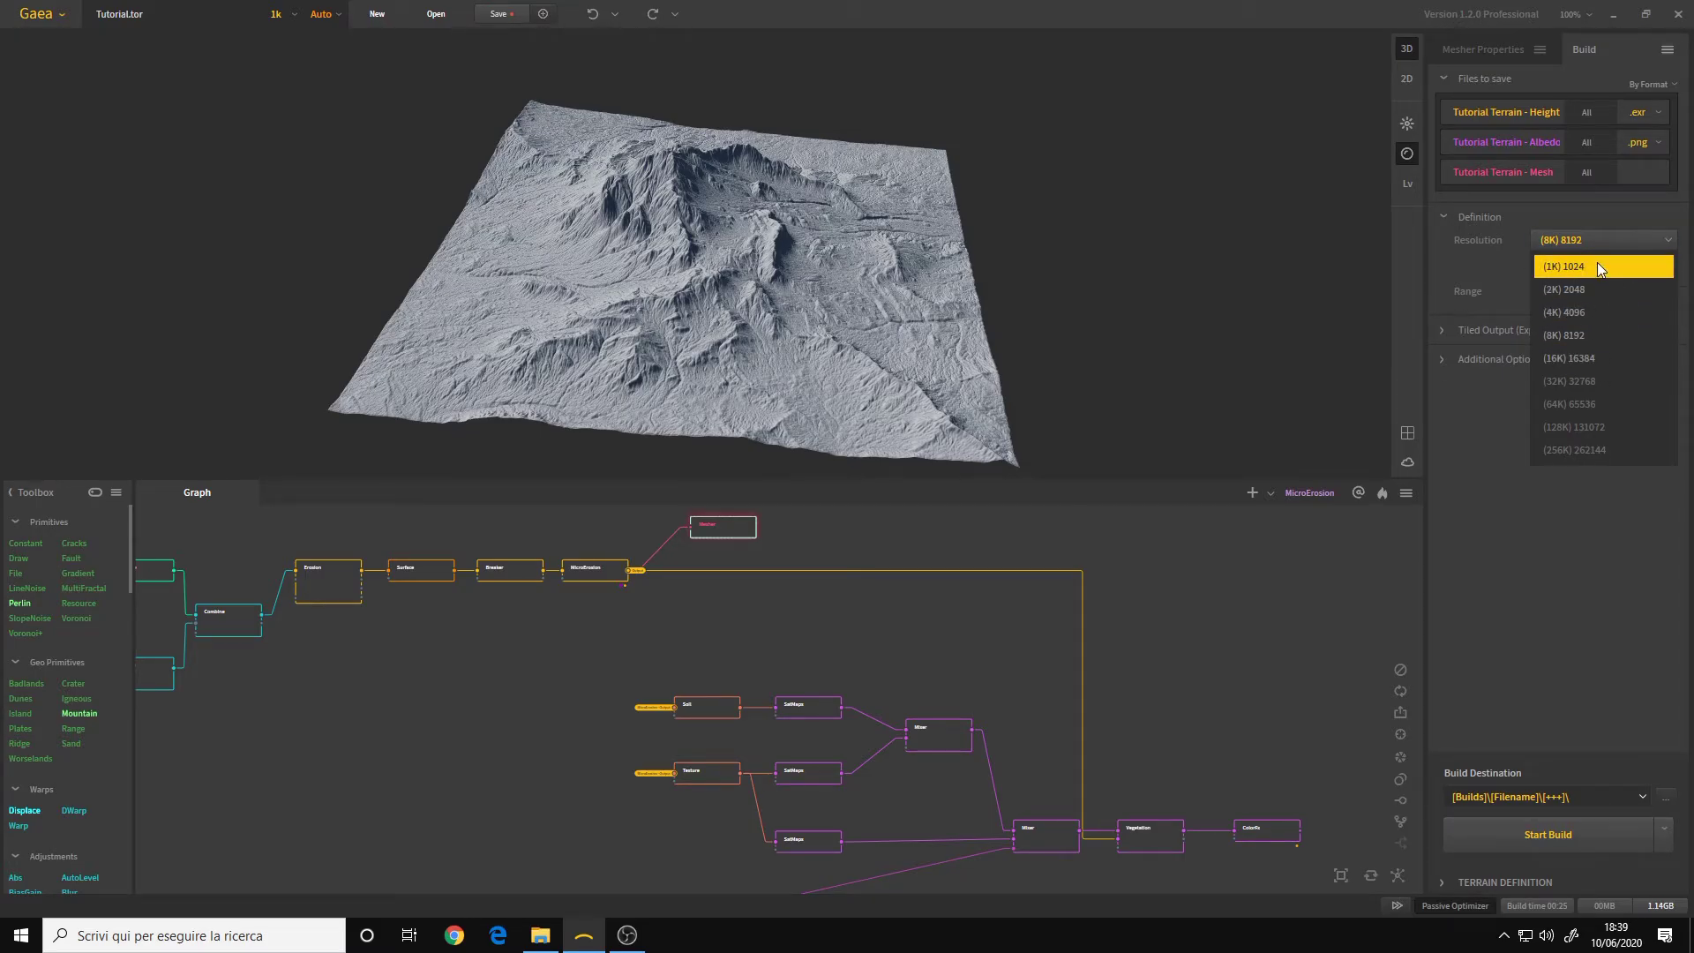
{"action": "left_click", "coordinate": [1574, 314]}
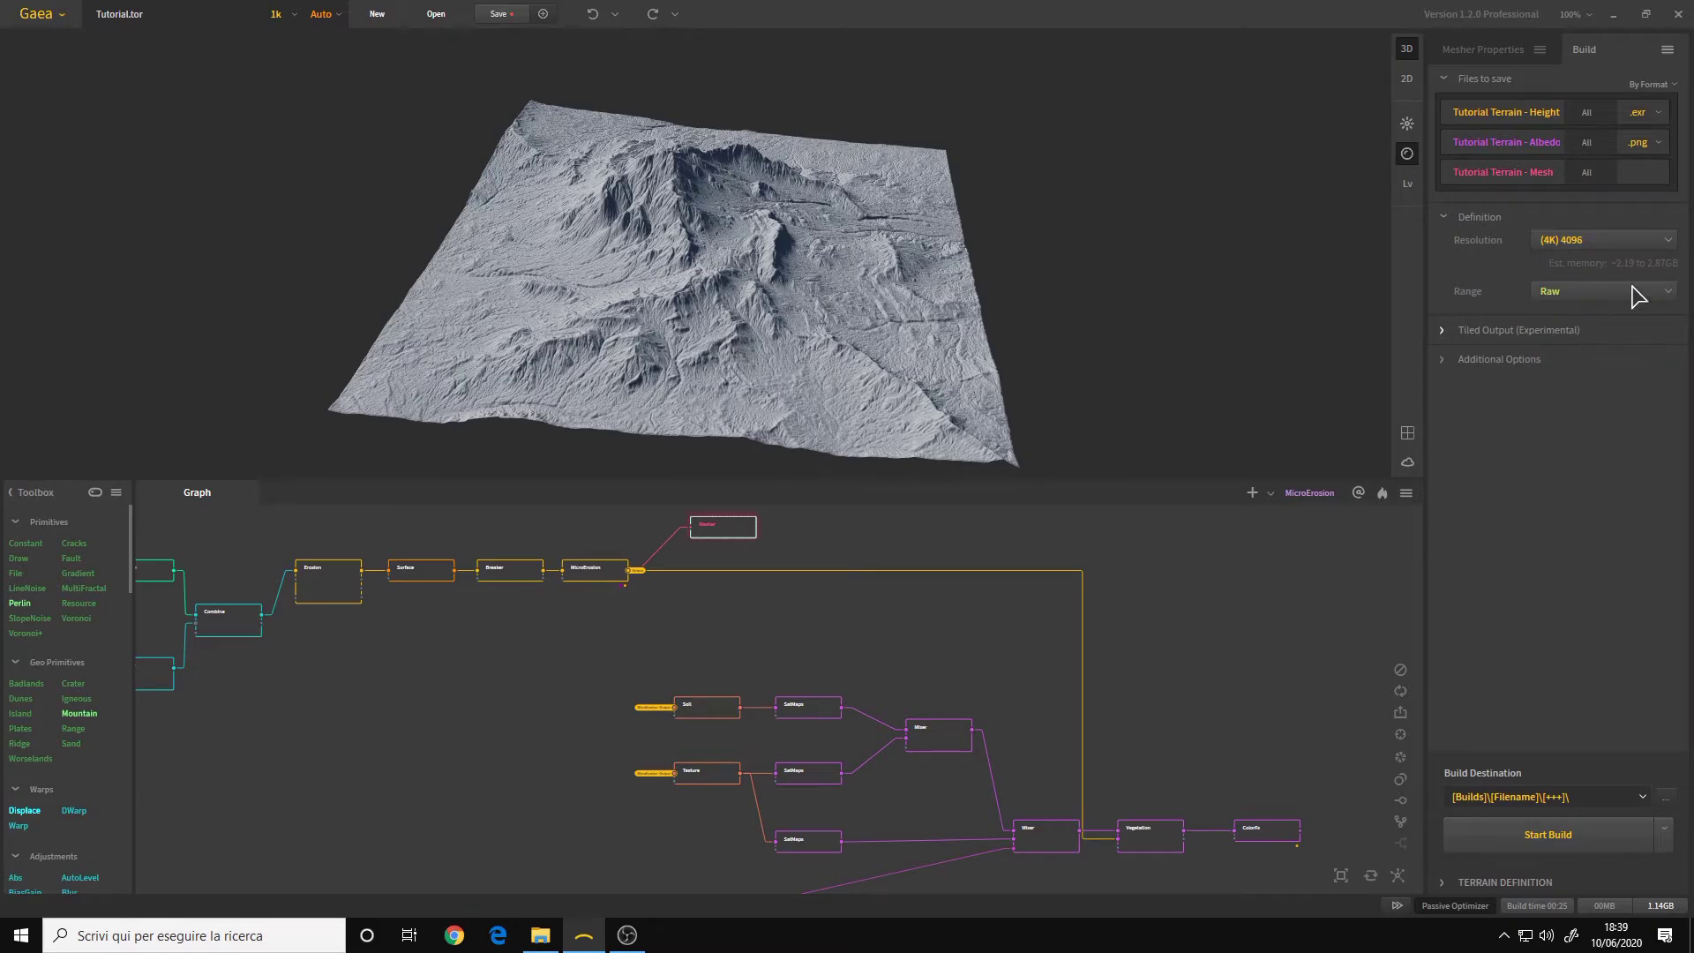
{"action": "left_click", "coordinate": [1633, 243]}
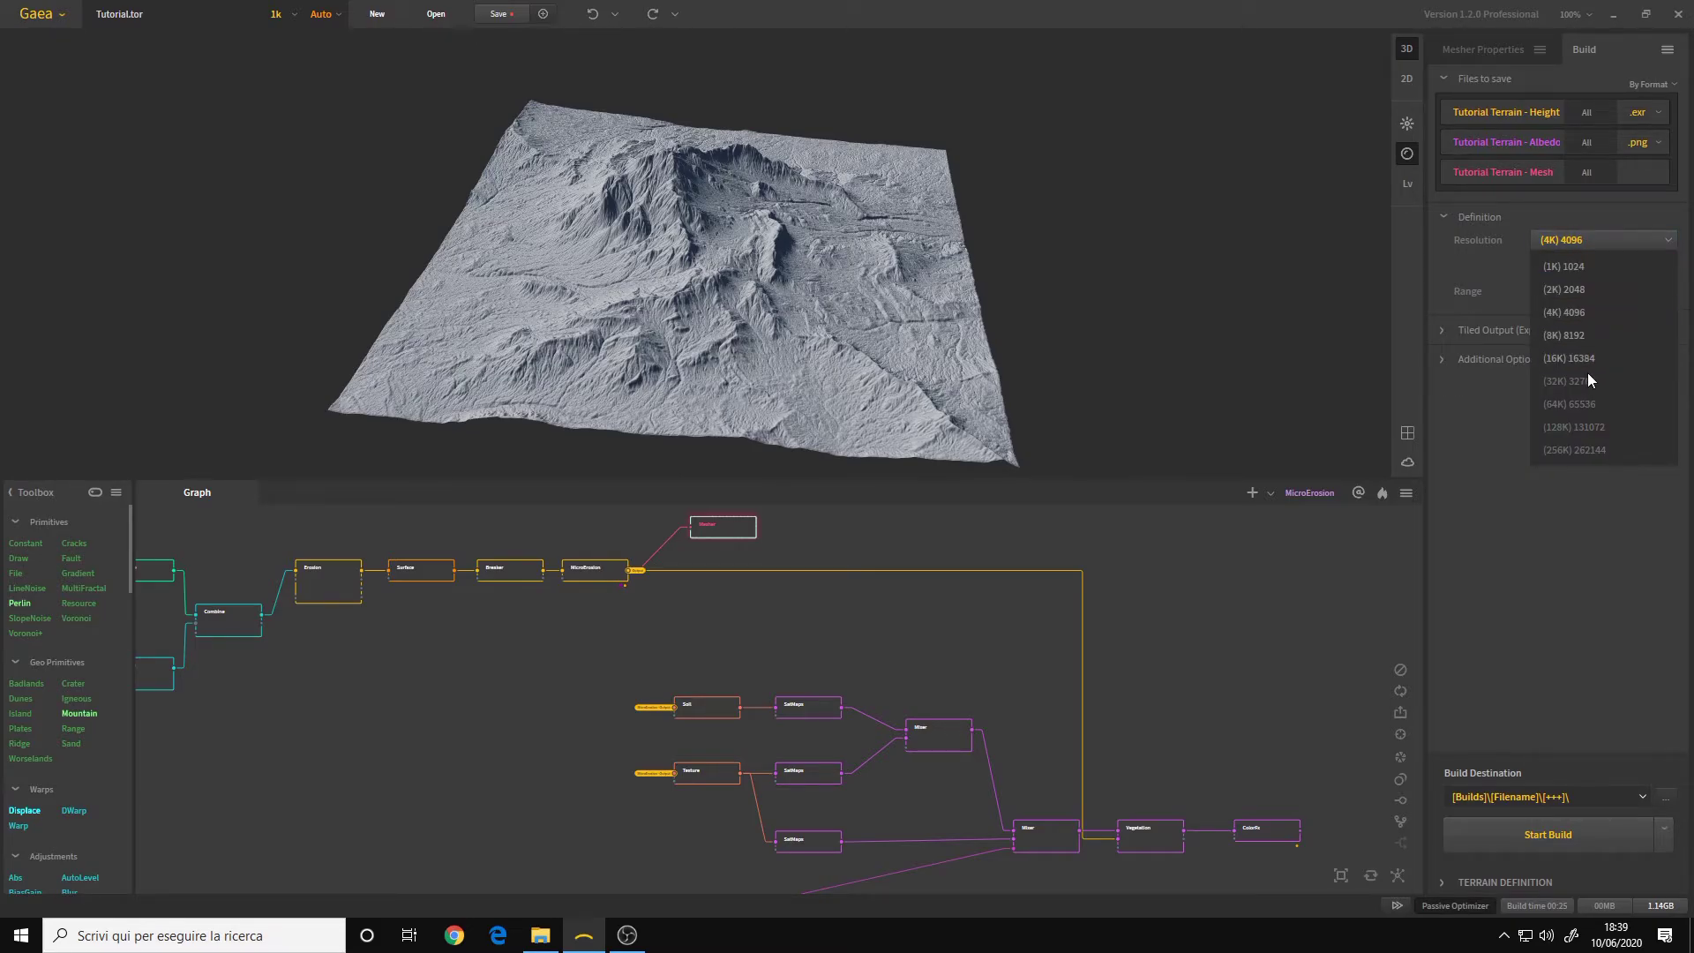
{"action": "left_click", "coordinate": [1588, 239]}
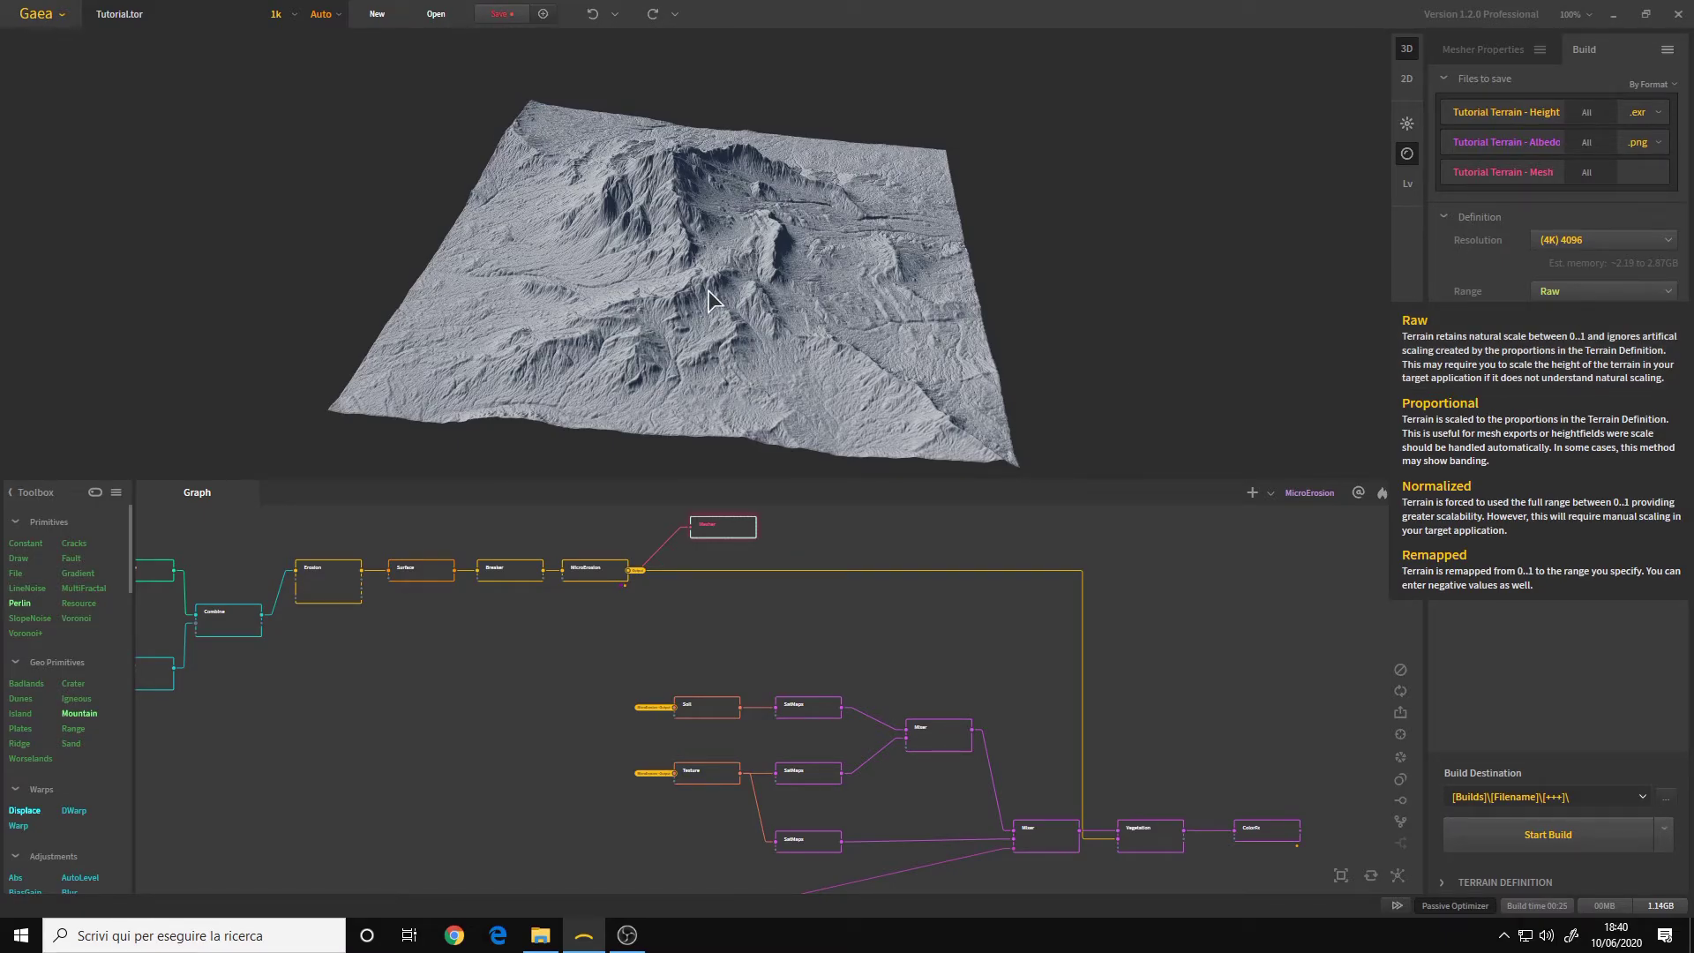
{"action": "left_click", "coordinate": [1489, 336]}
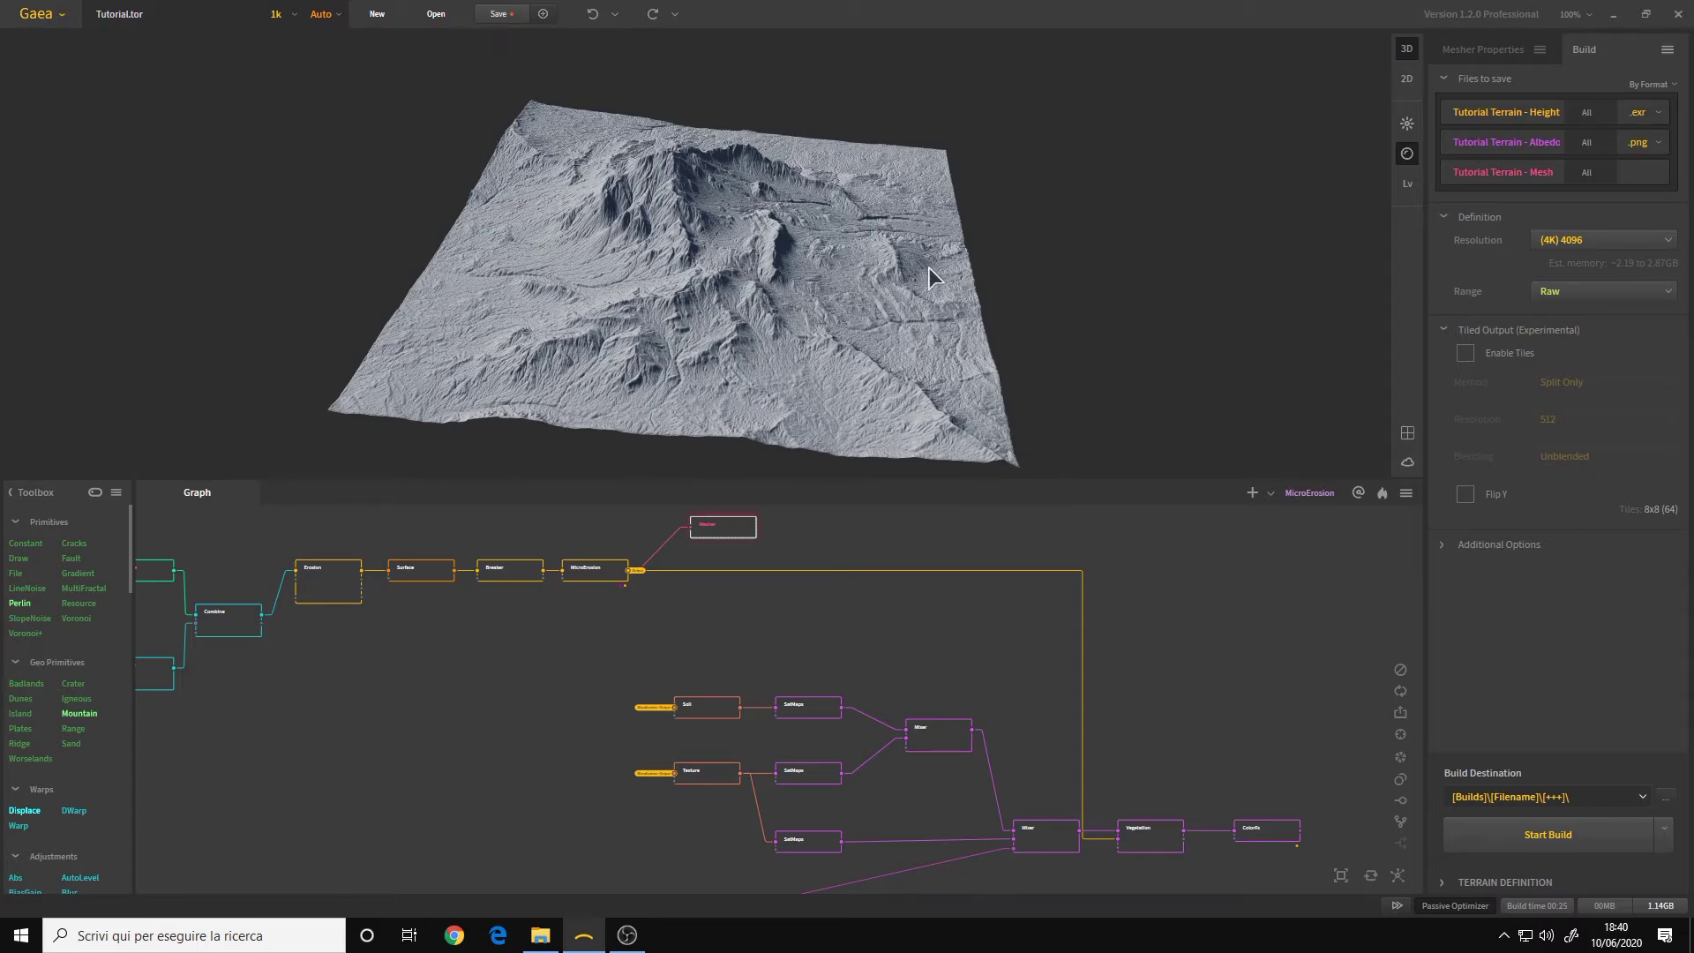
Leave tiled output disabled and collapse the Tiled Output section
{"action": "left_click", "coordinate": [1465, 353]}
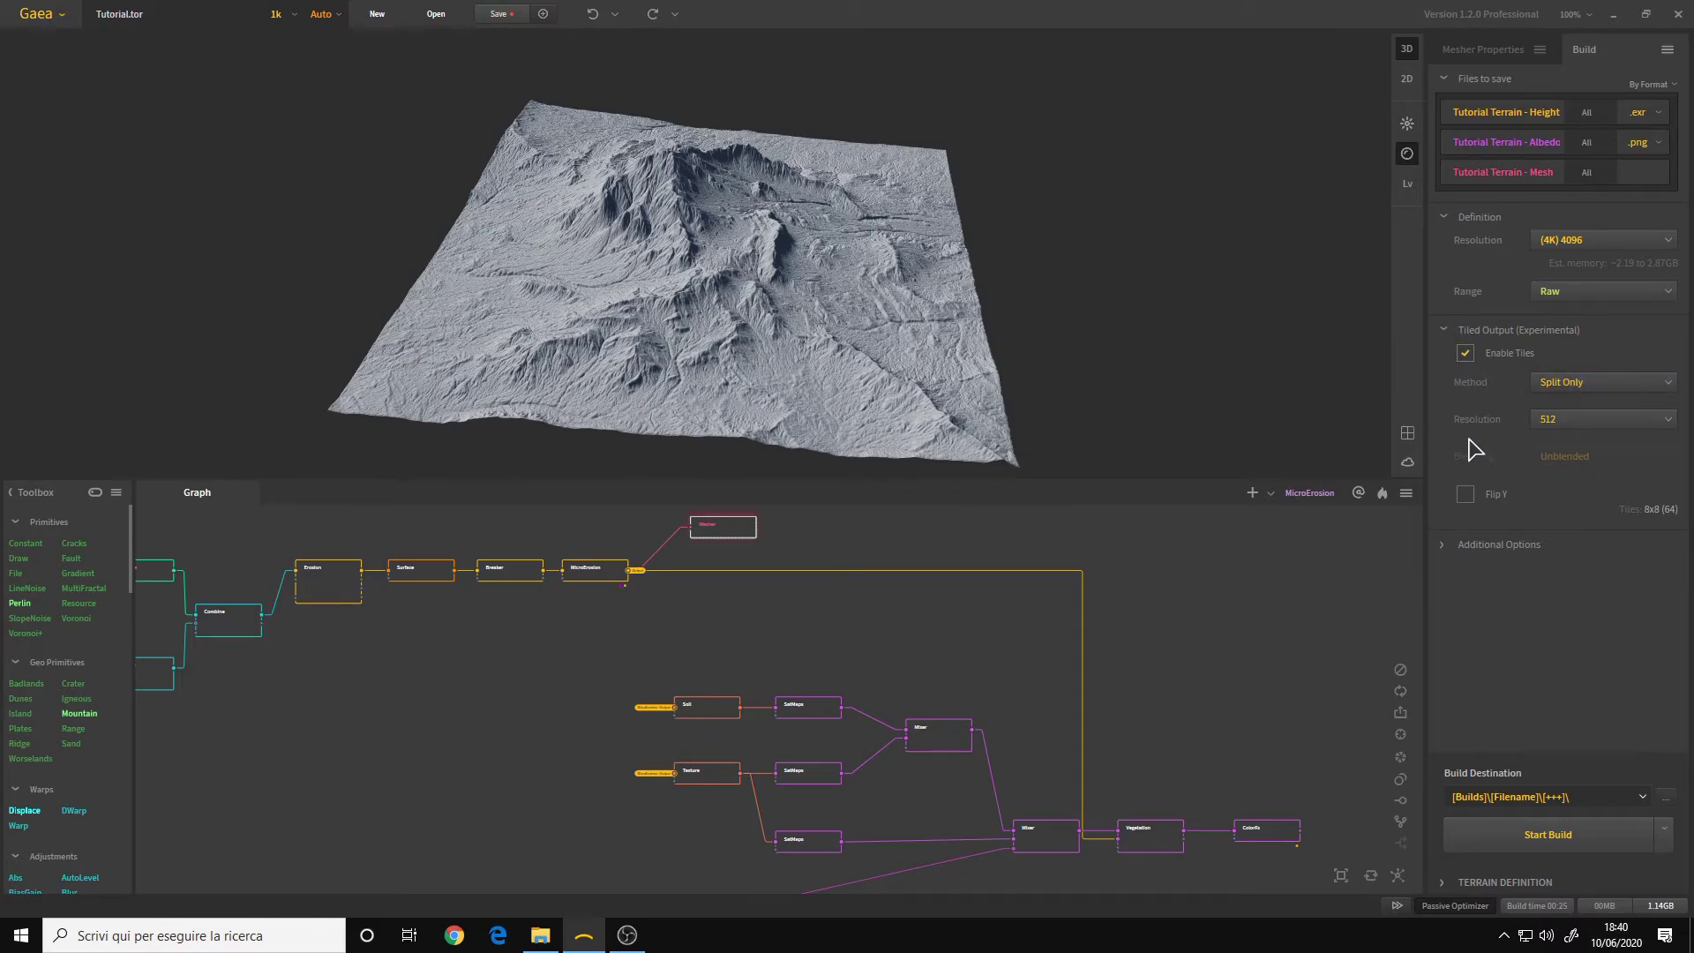
{"action": "left_click", "coordinate": [1465, 352]}
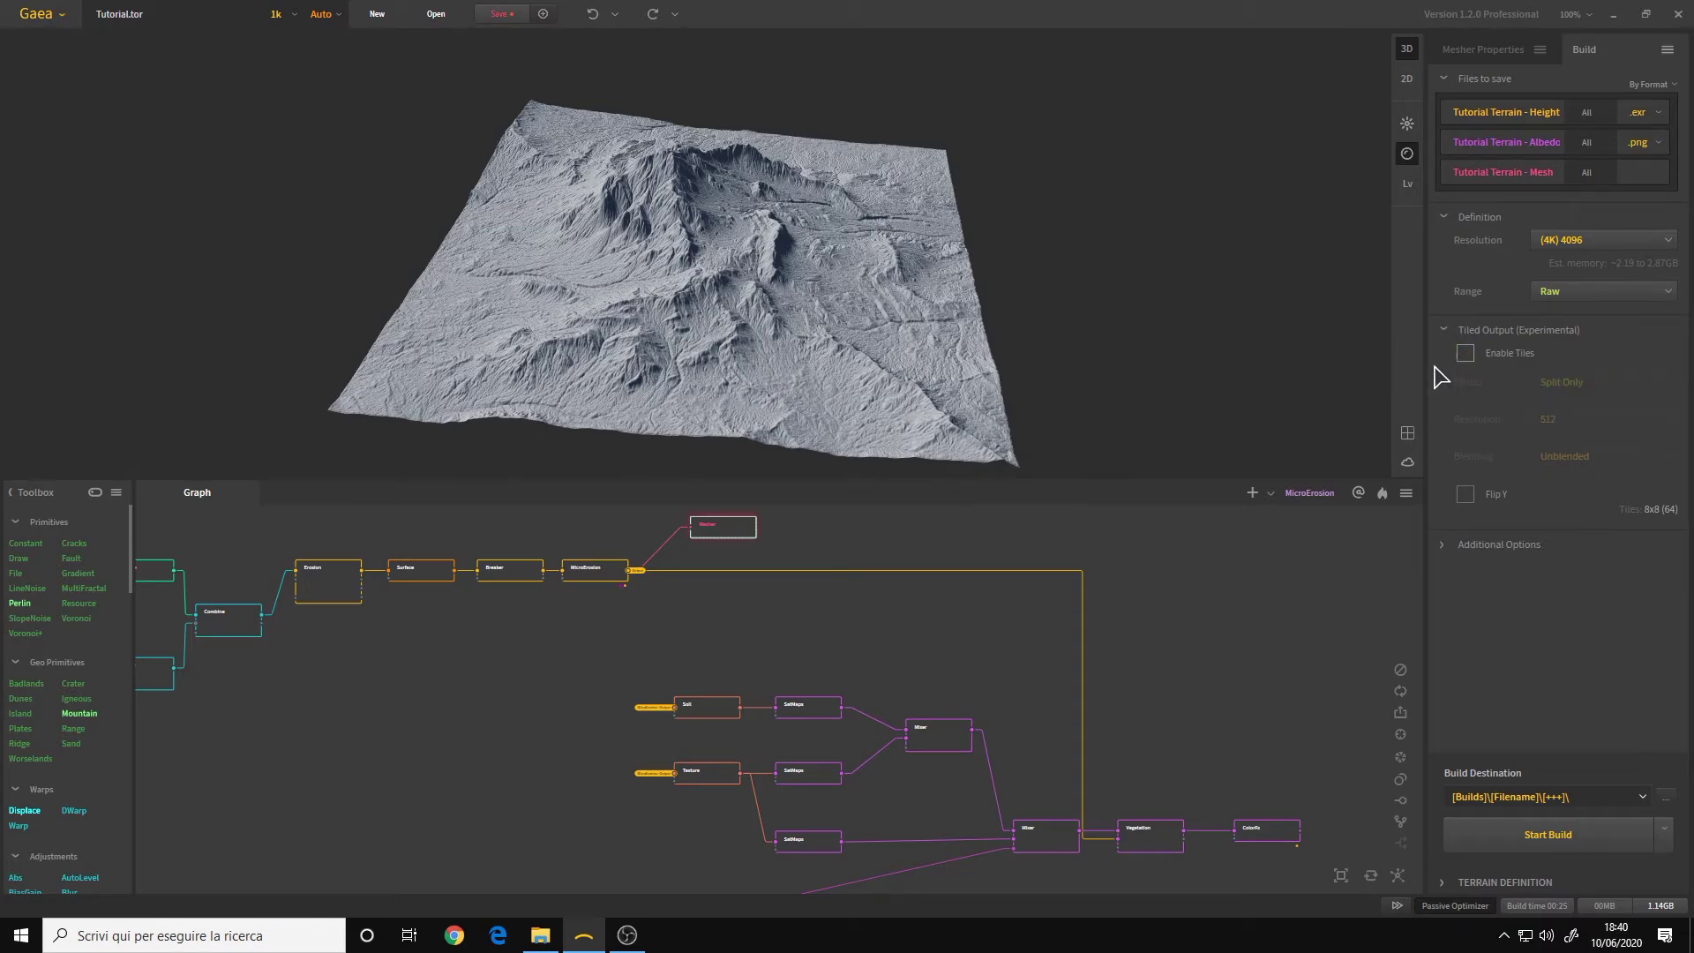
{"action": "left_click", "coordinate": [1465, 495]}
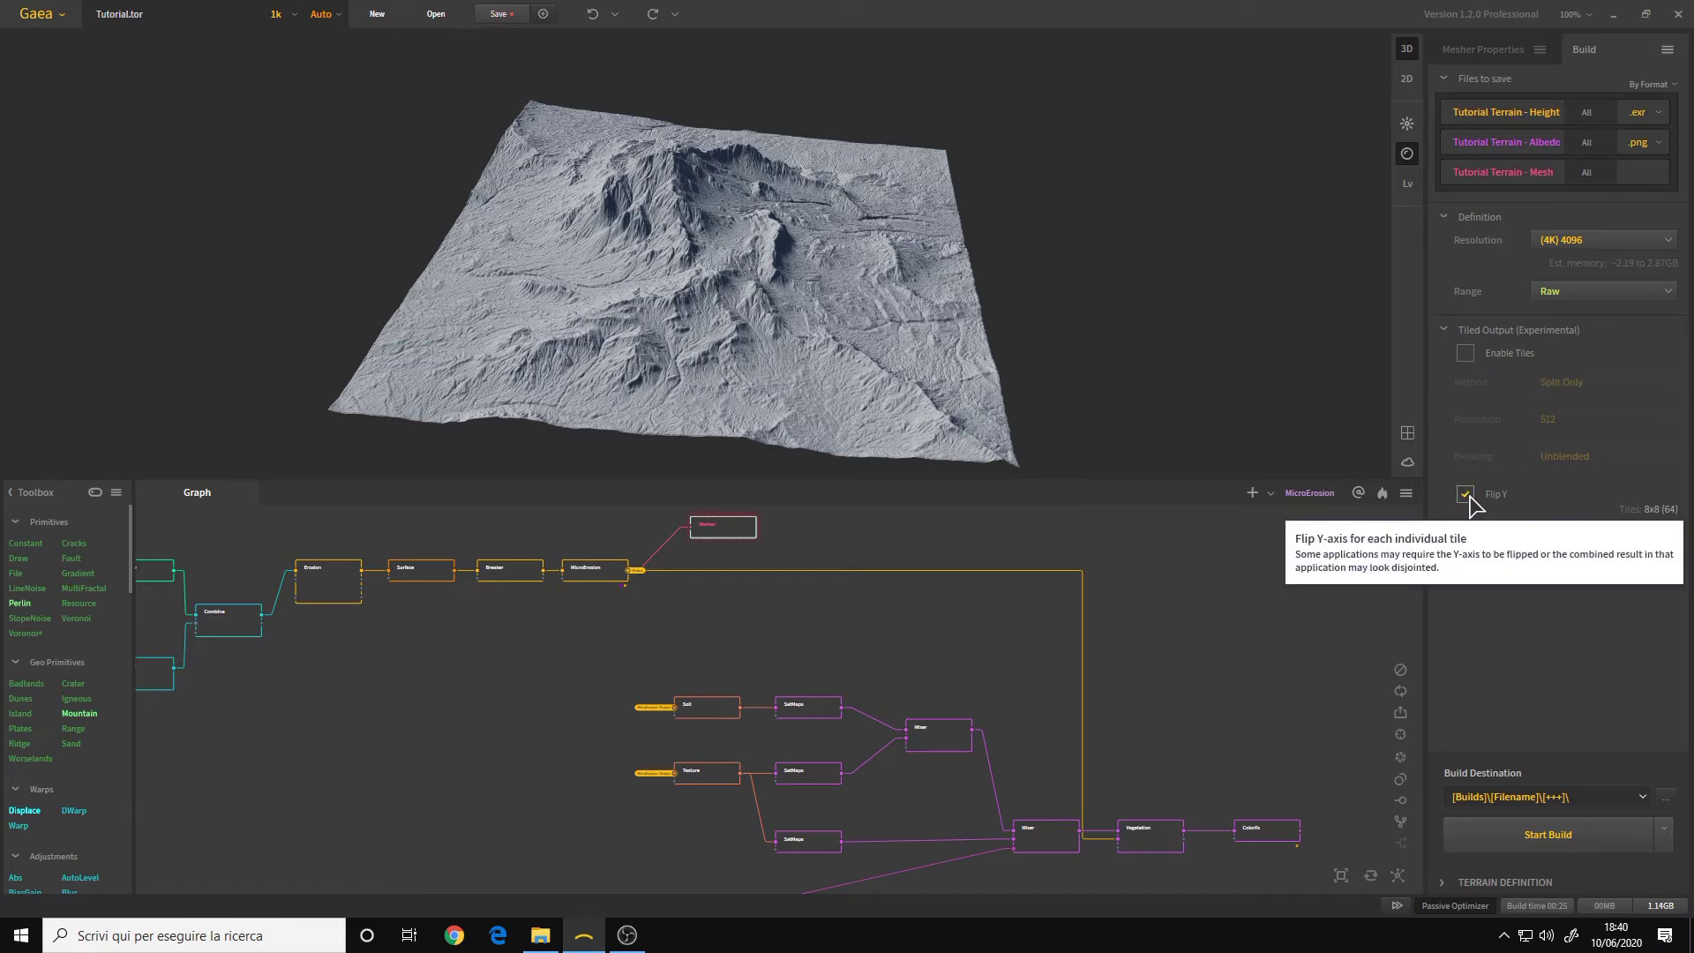
{"action": "left_click", "coordinate": [1518, 330]}
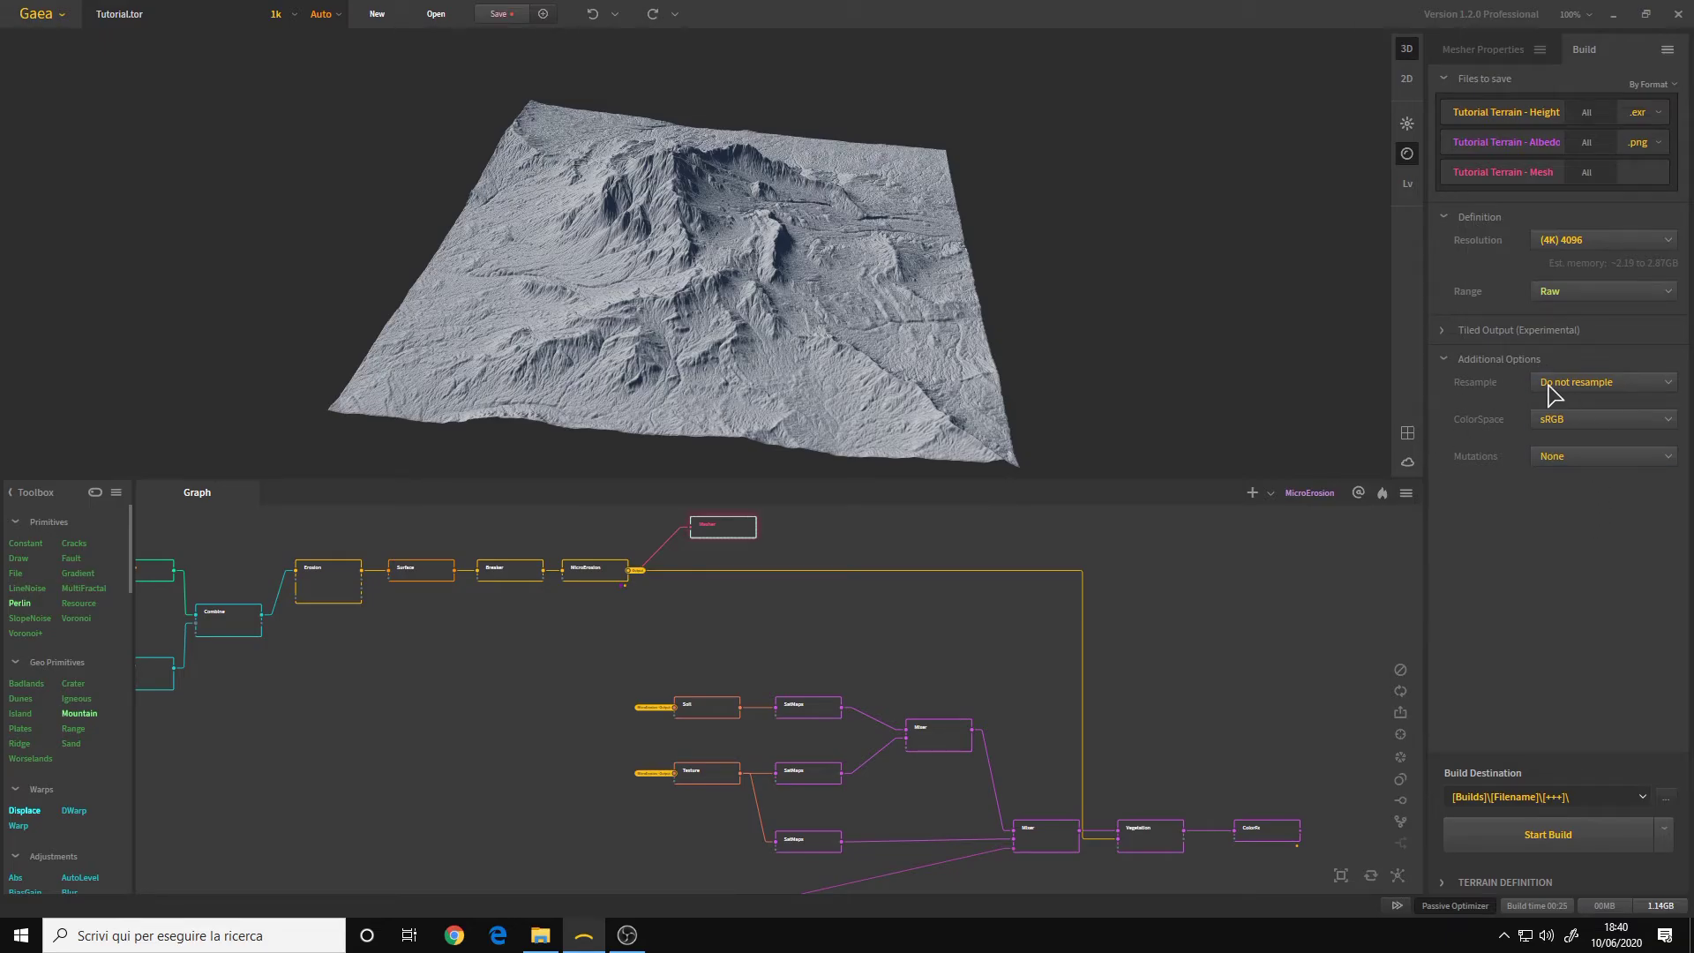
Keep resampling at Do not resample and the colour space at sRGB, resolution still 4K
{"action": "left_click", "coordinate": [1581, 389]}
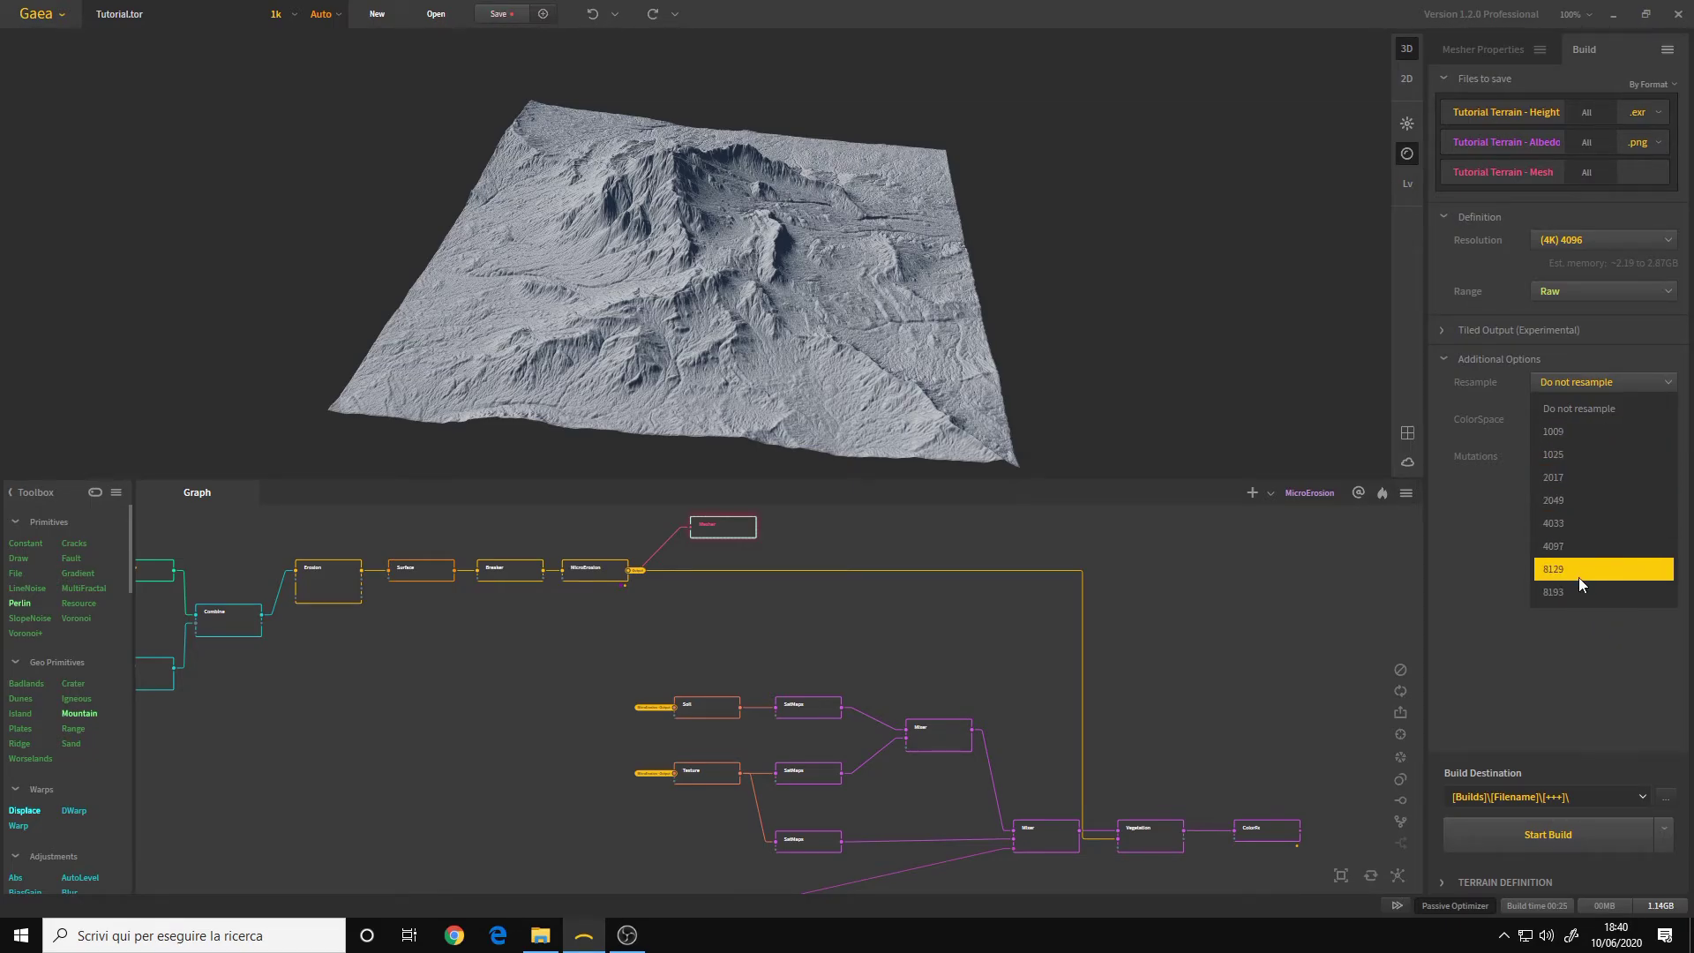
{"action": "left_click", "coordinate": [1588, 245]}
{"action": "left_click", "coordinate": [1596, 245]}
{"action": "left_click", "coordinate": [1599, 247]}
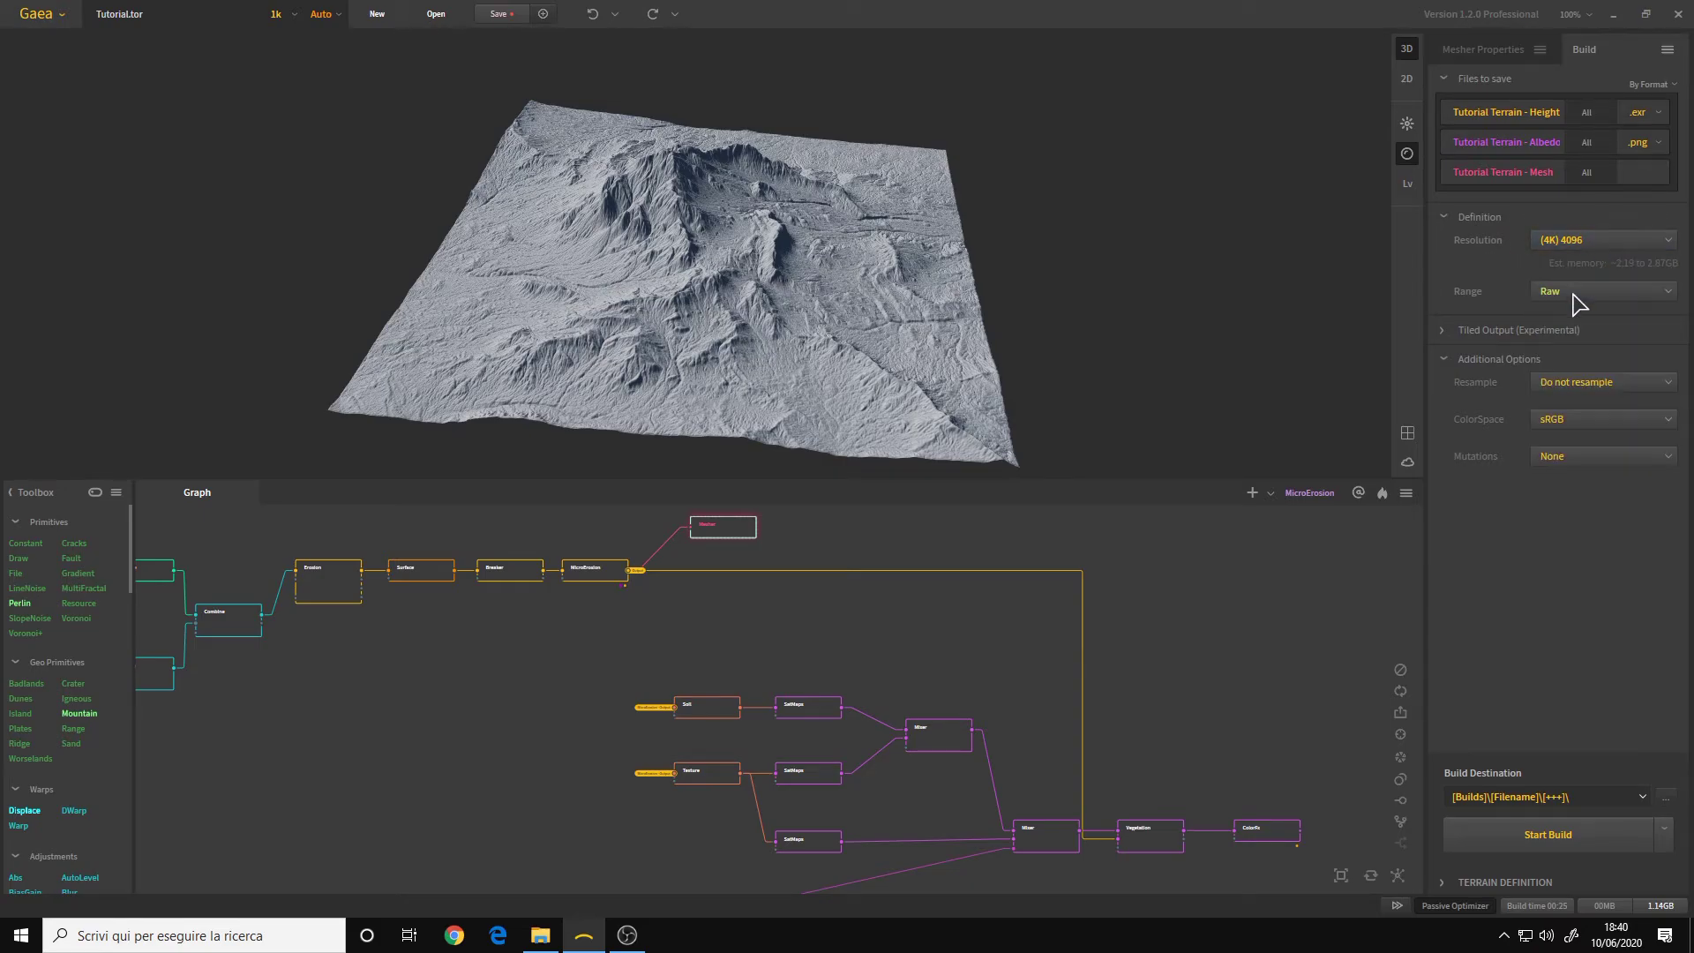
{"action": "left_click", "coordinate": [1603, 388]}
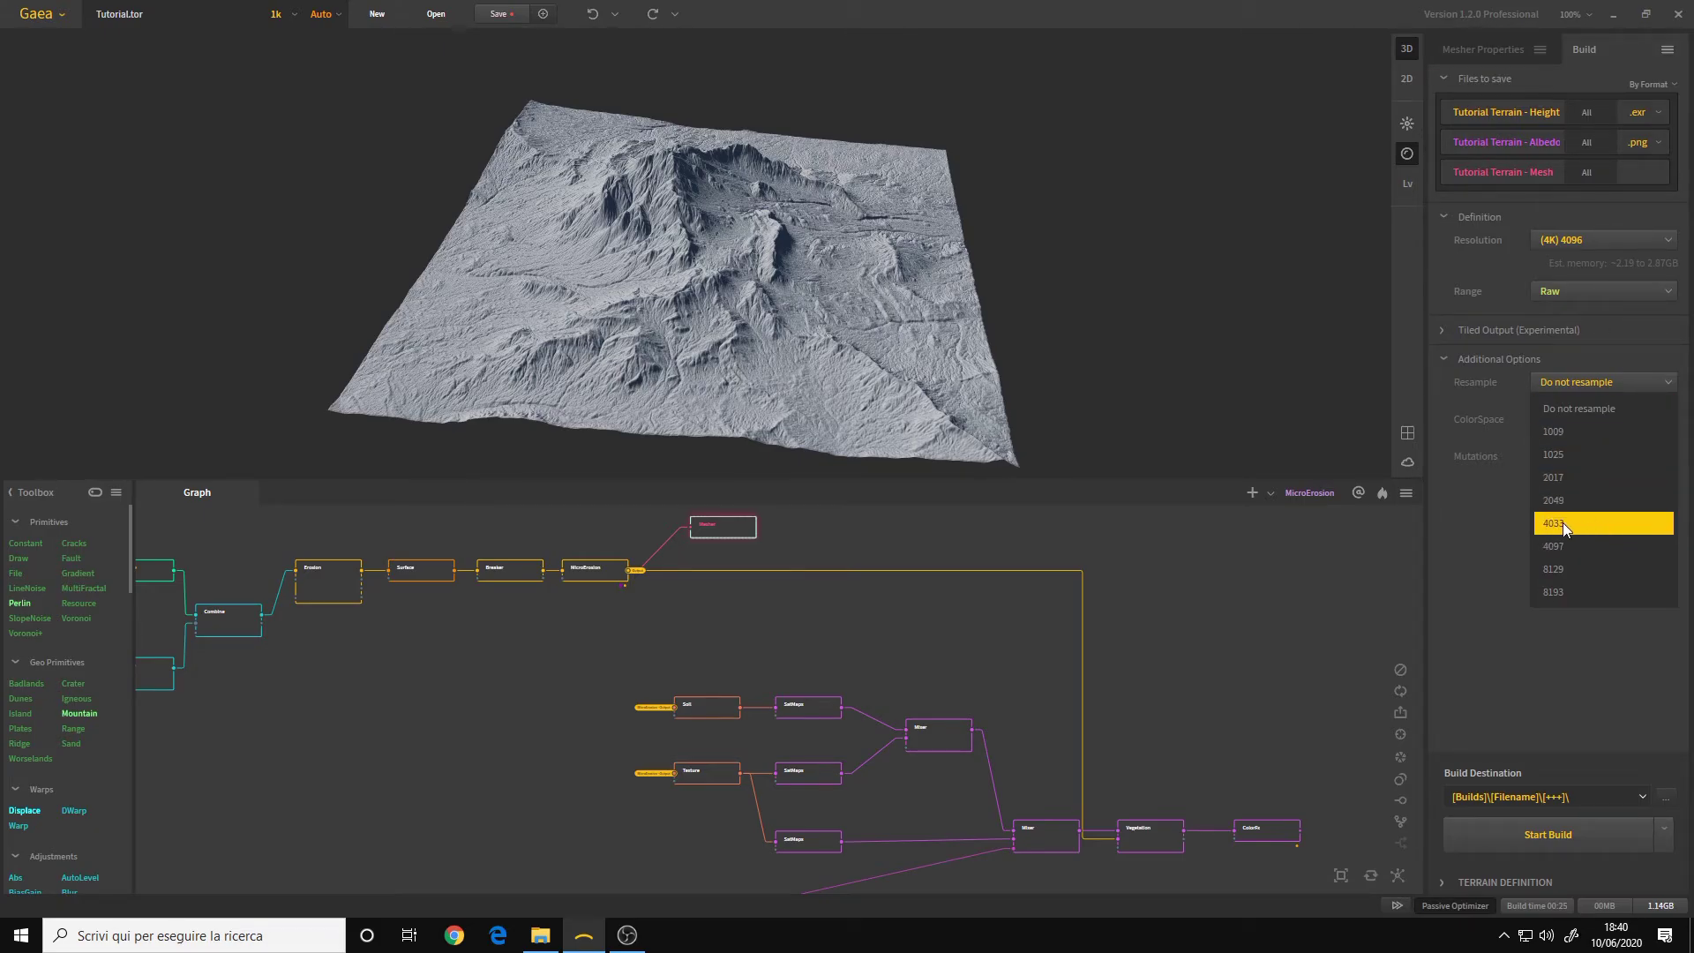
{"action": "key", "text": "Escape"}
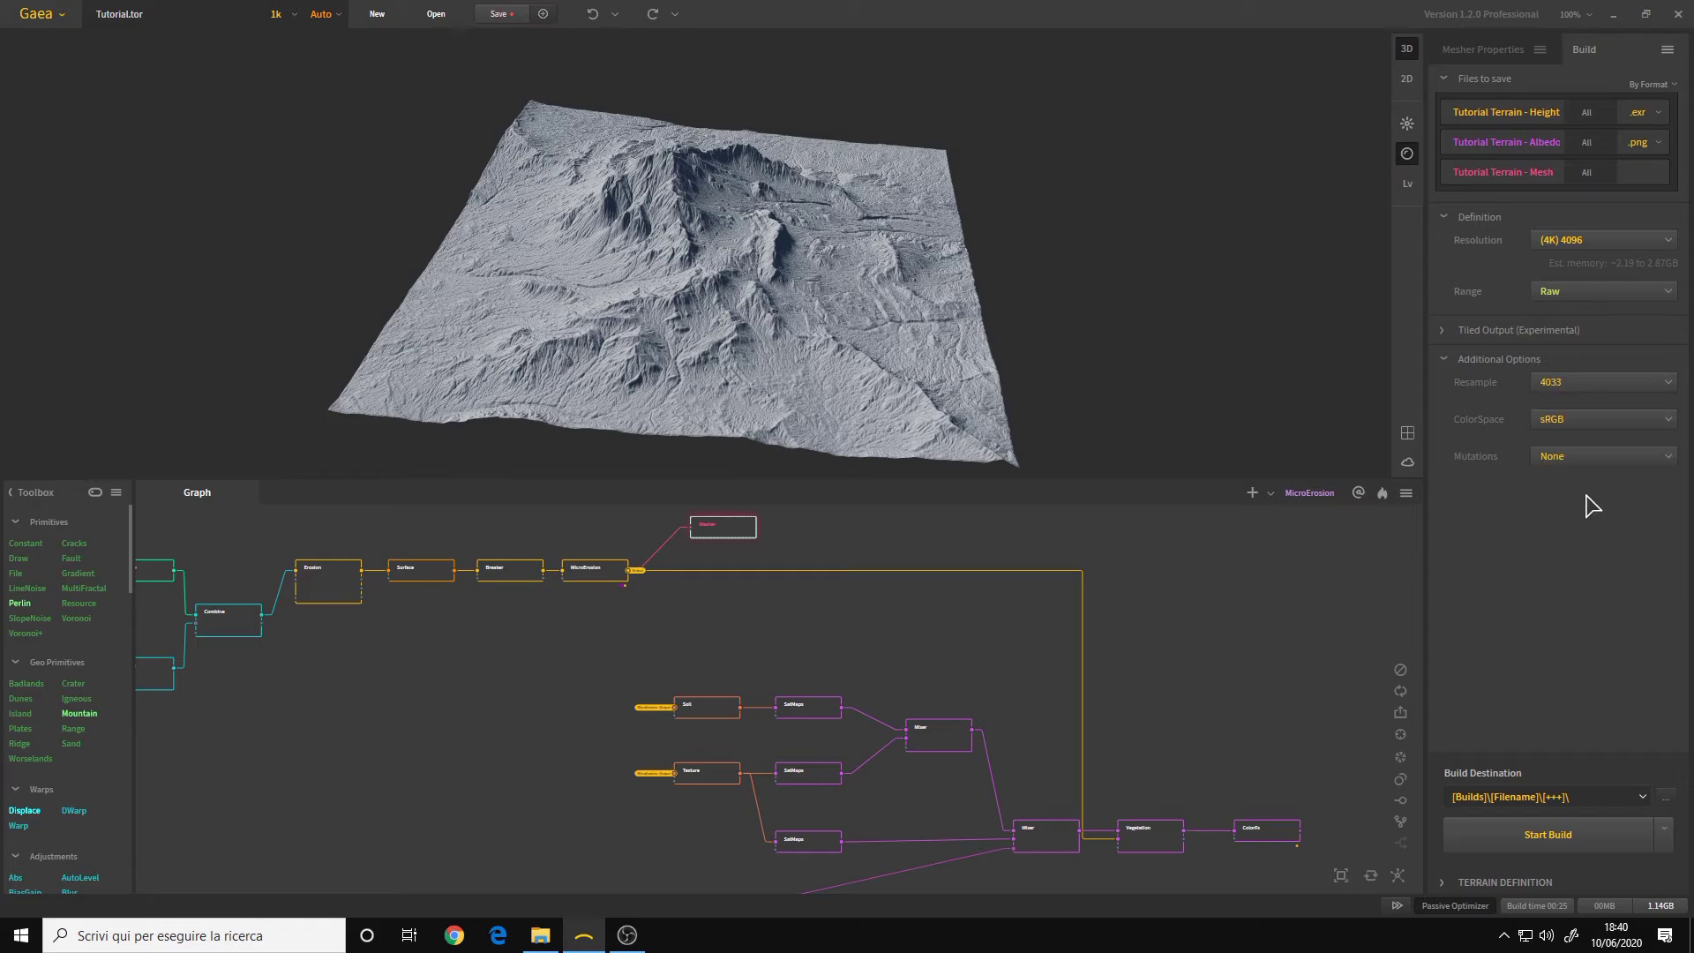
{"action": "left_click", "coordinate": [1596, 423]}
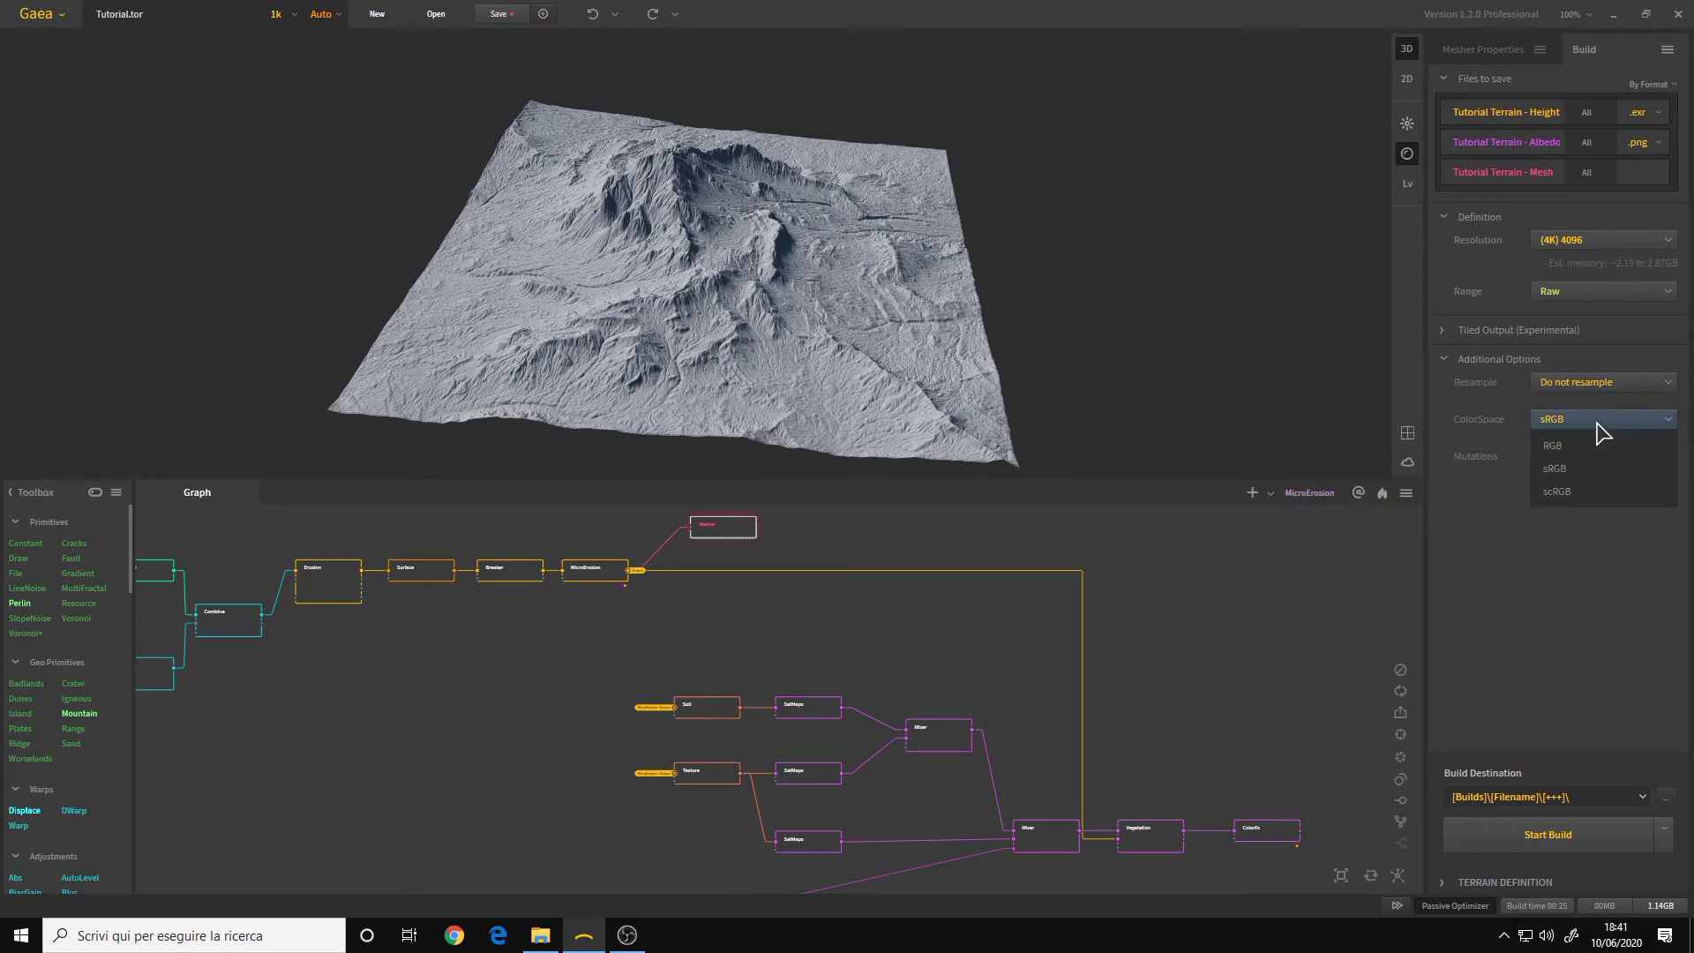
{"action": "left_click", "coordinate": [1595, 423]}
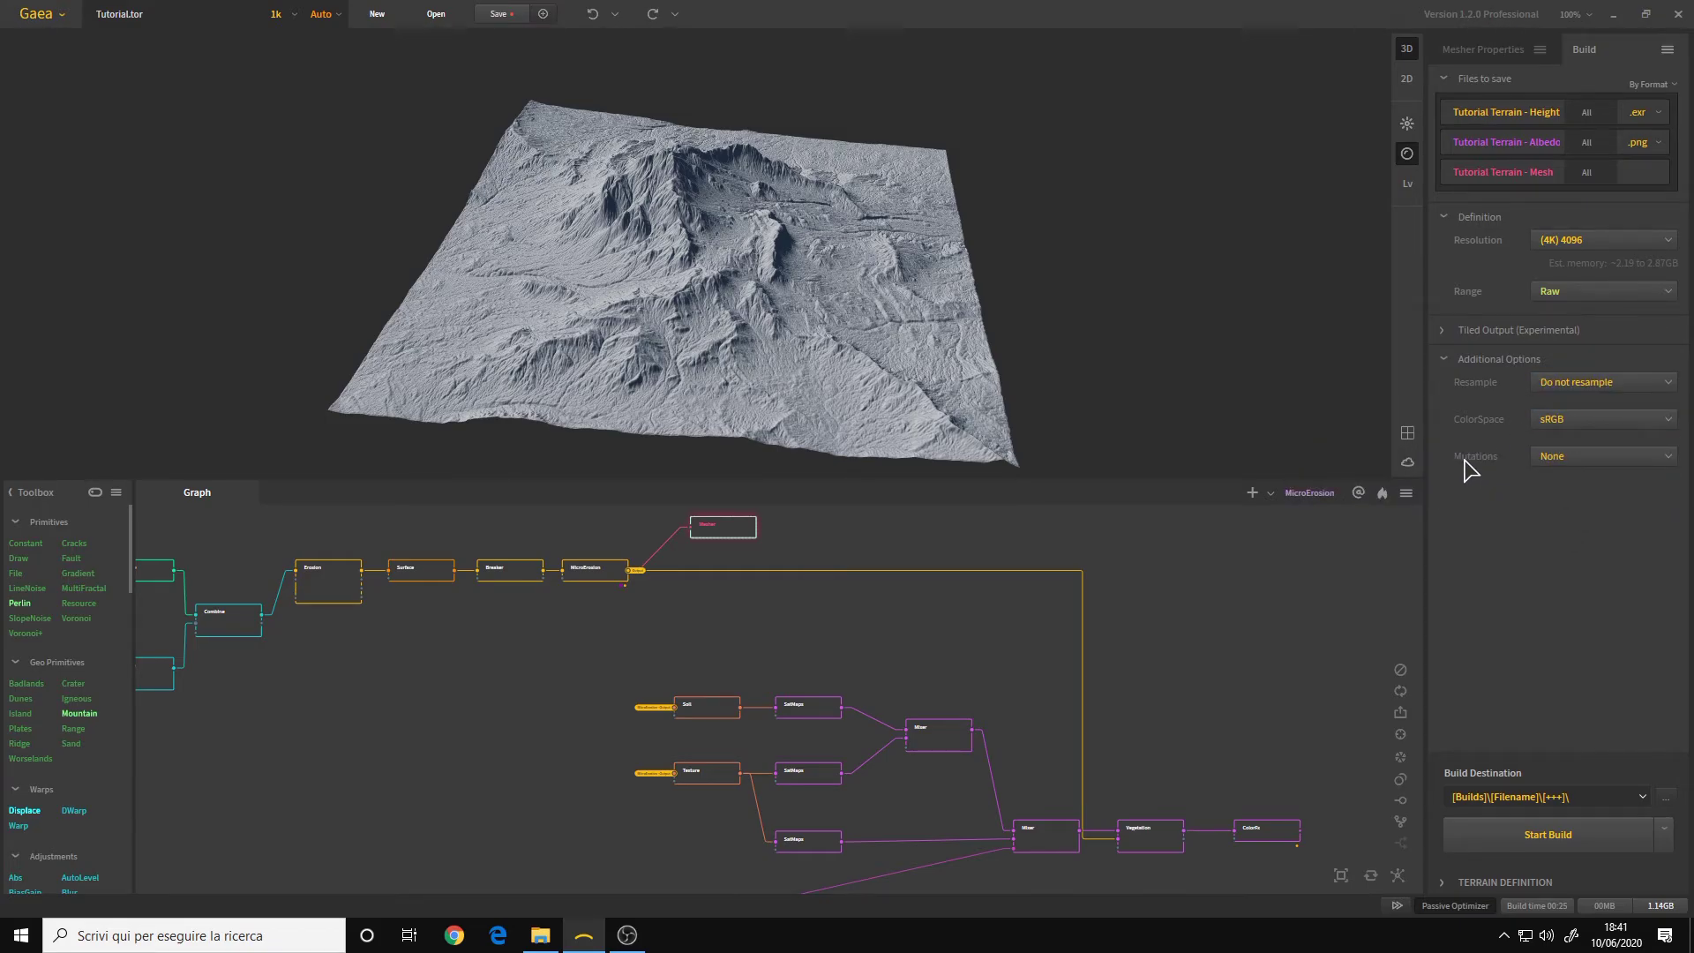
Set the build Mutations count to 2
{"action": "left_click", "coordinate": [1624, 464]}
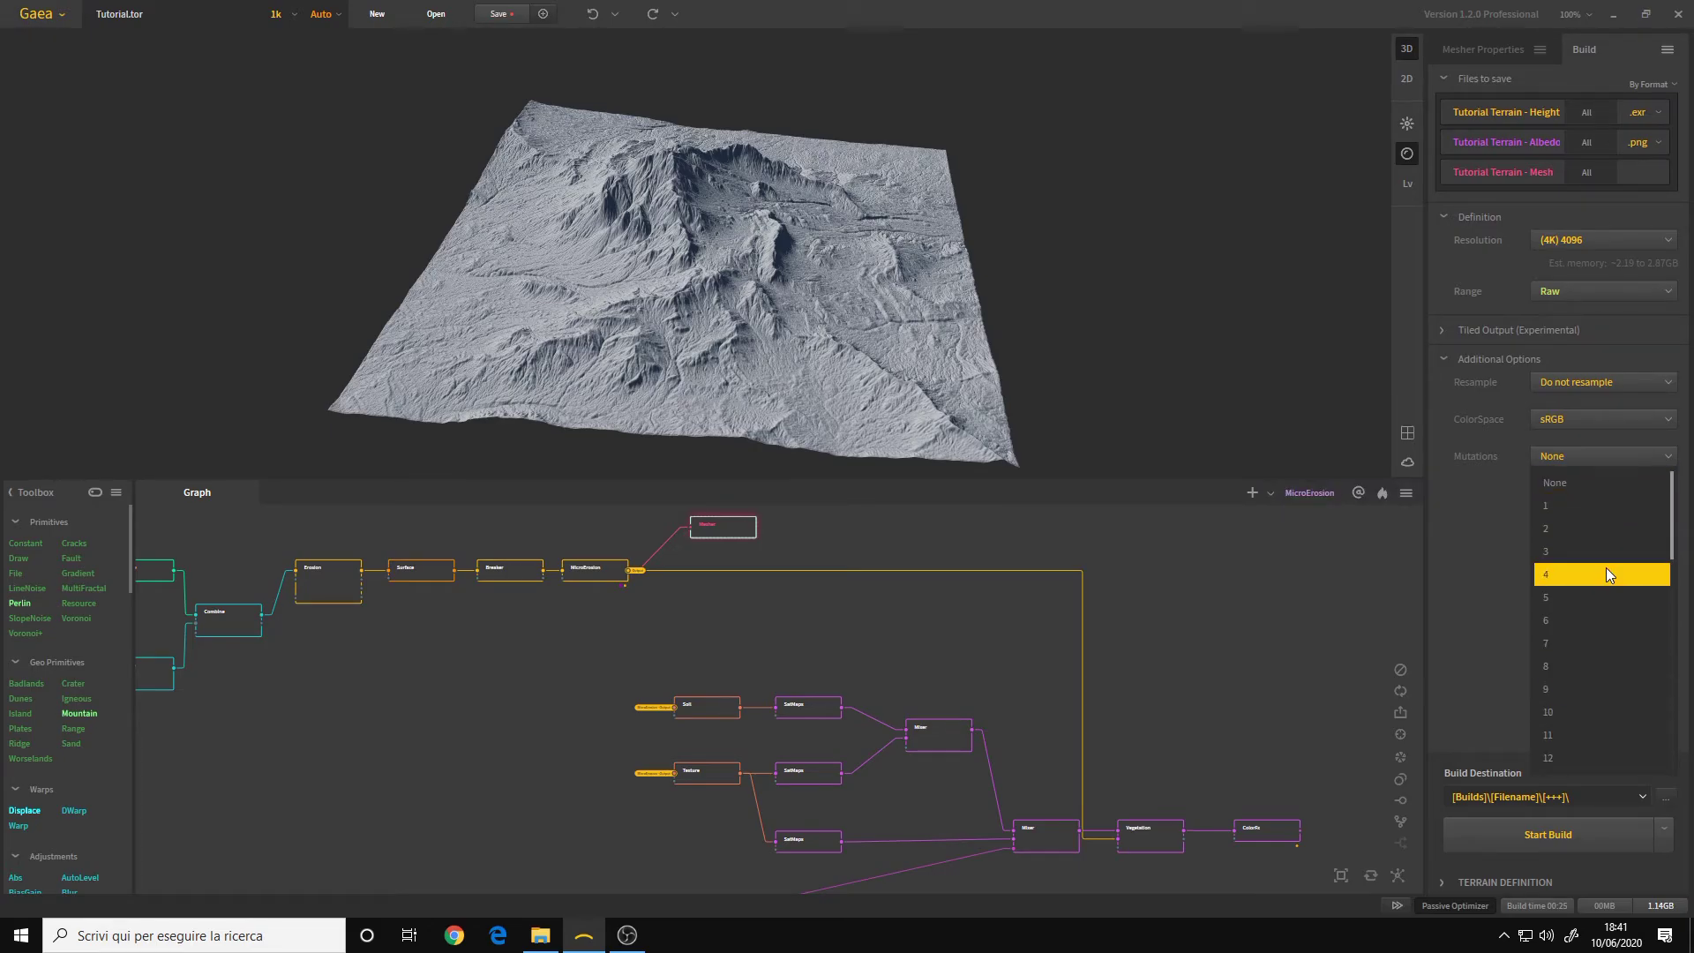
{"action": "scroll", "coordinate": [1597, 547], "scroll_direction": "down", "scroll_amount": 3}
{"action": "scroll", "coordinate": [1602, 632], "scroll_direction": "up", "scroll_amount": 3}
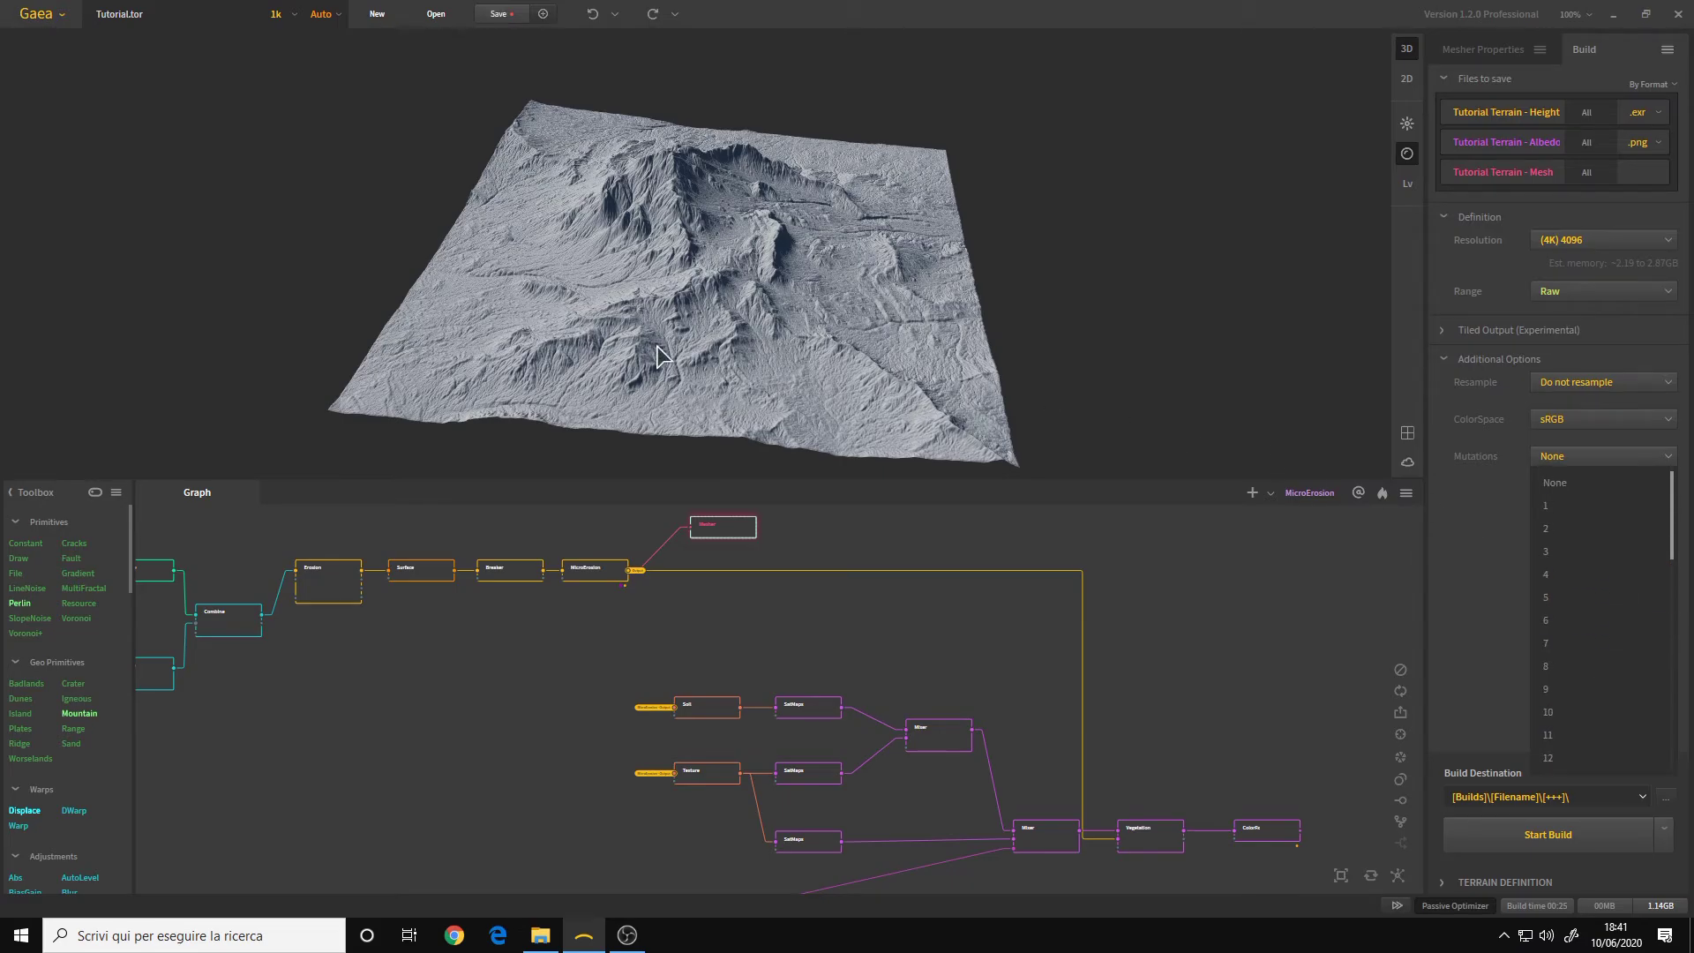
{"action": "left_click", "coordinate": [1586, 531]}
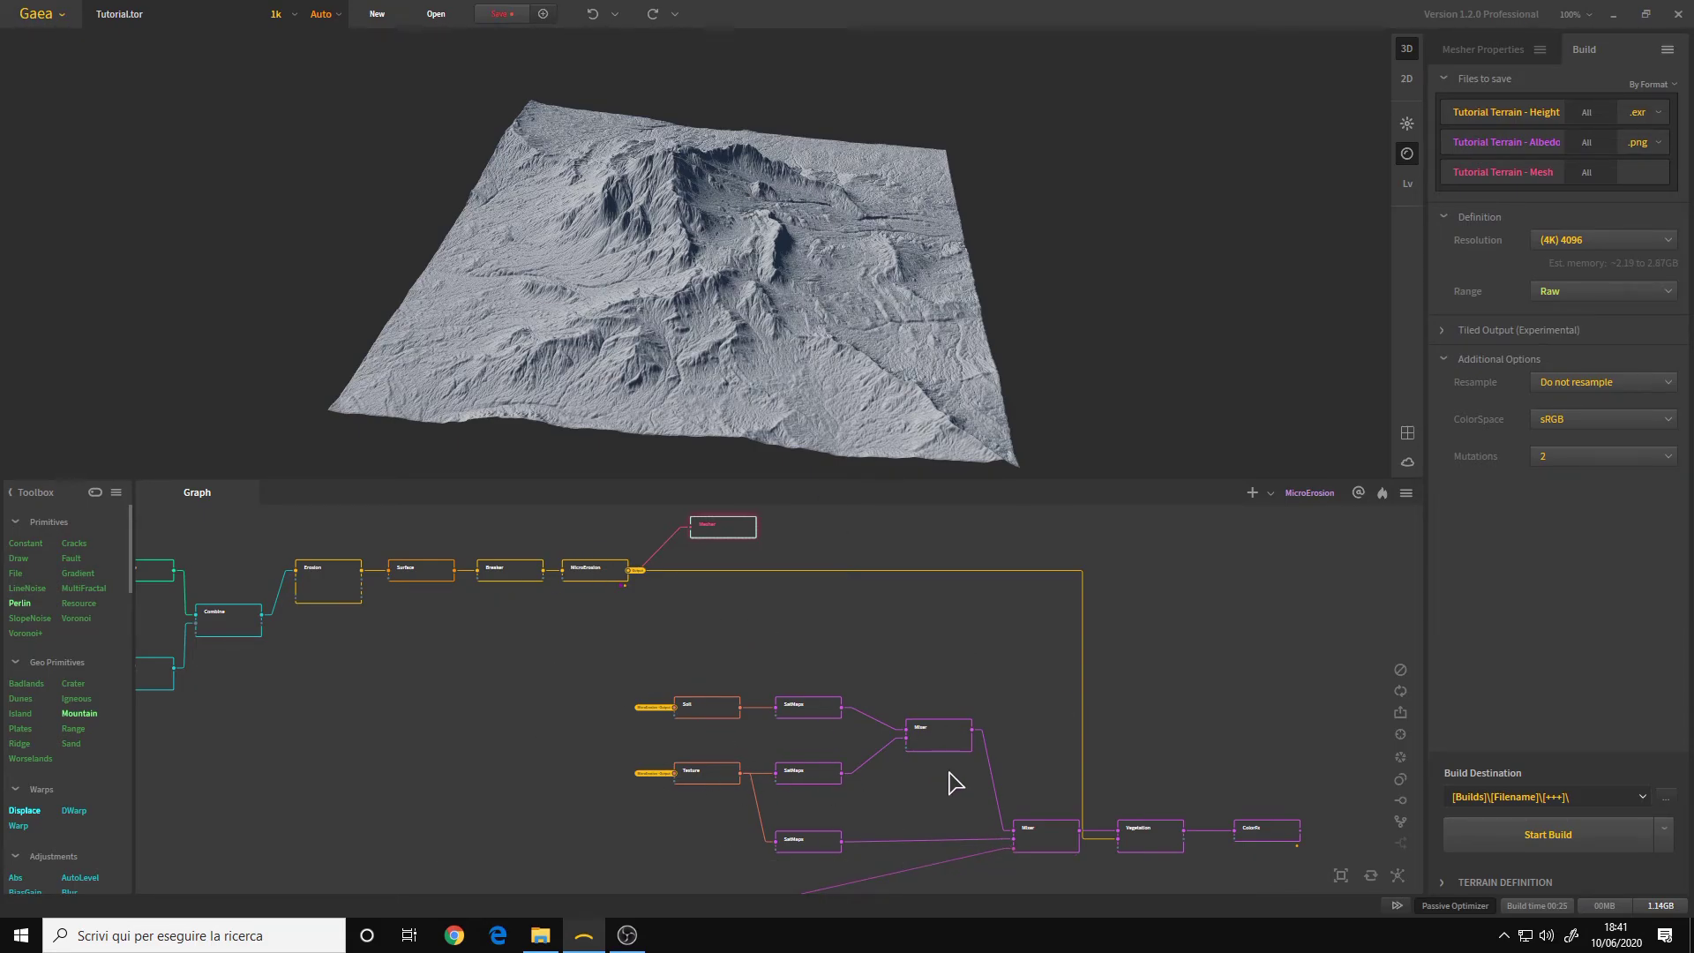
Run the 4096×4096 Build Swarm build, close its console, and inspect the resulting terrain
{"action": "left_click", "coordinate": [1479, 360]}
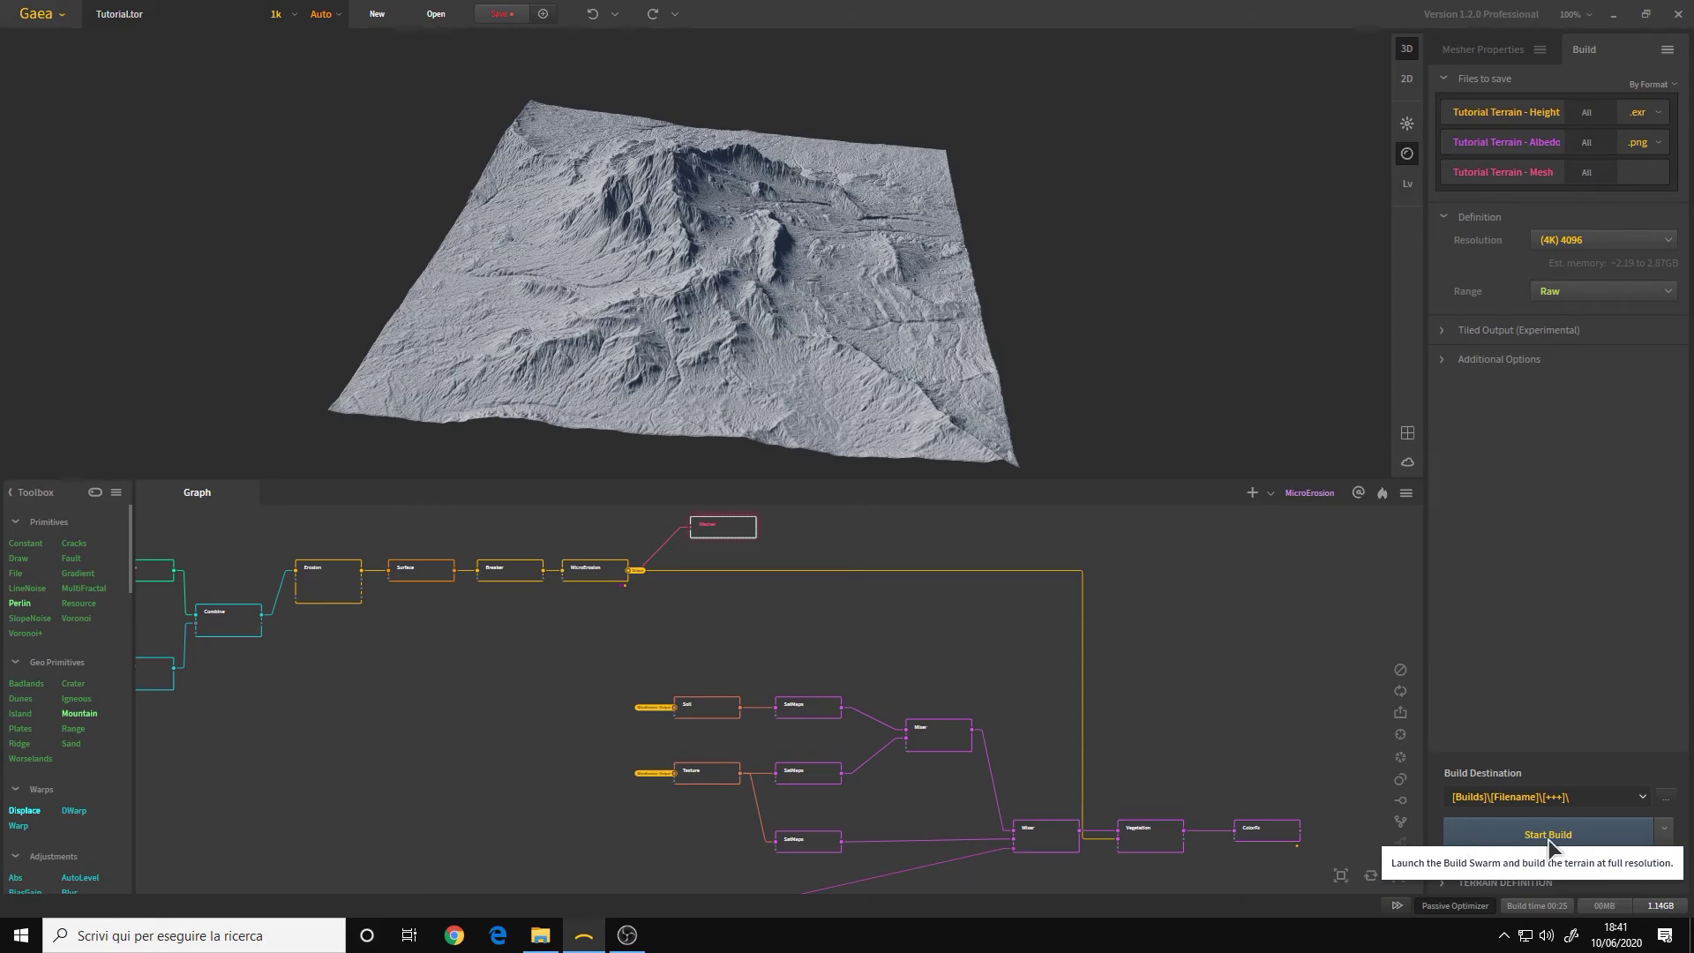
{"action": "left_click", "coordinate": [1550, 840]}
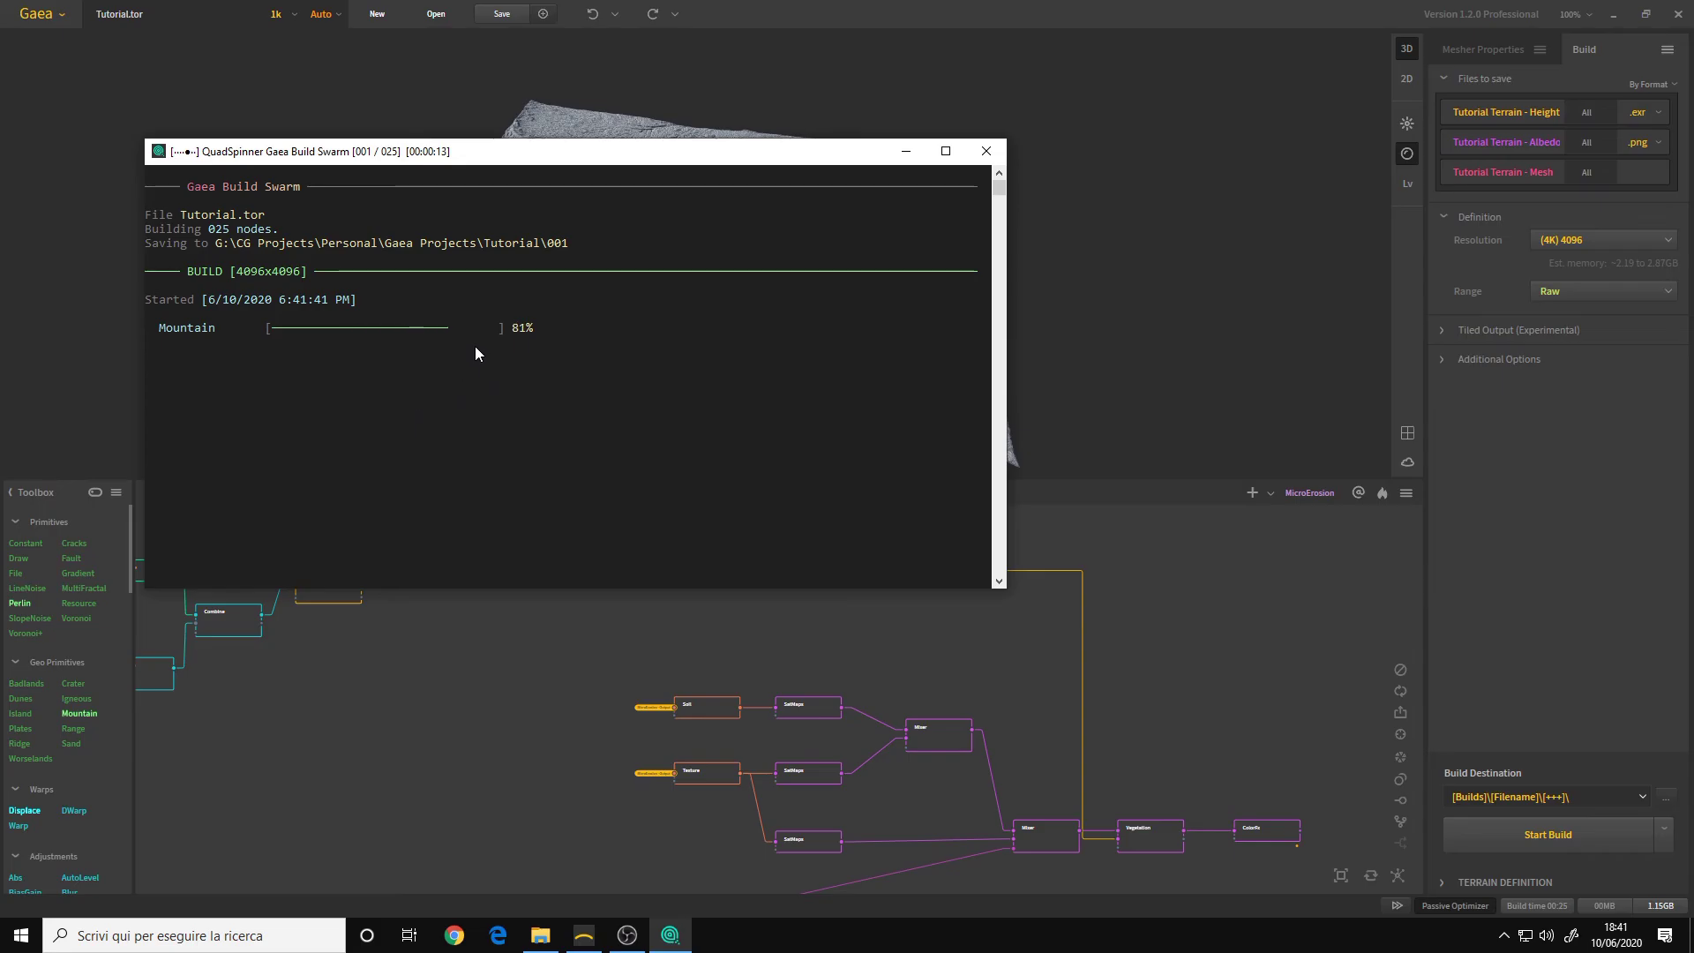
{"action": "left_click", "coordinate": [986, 152]}
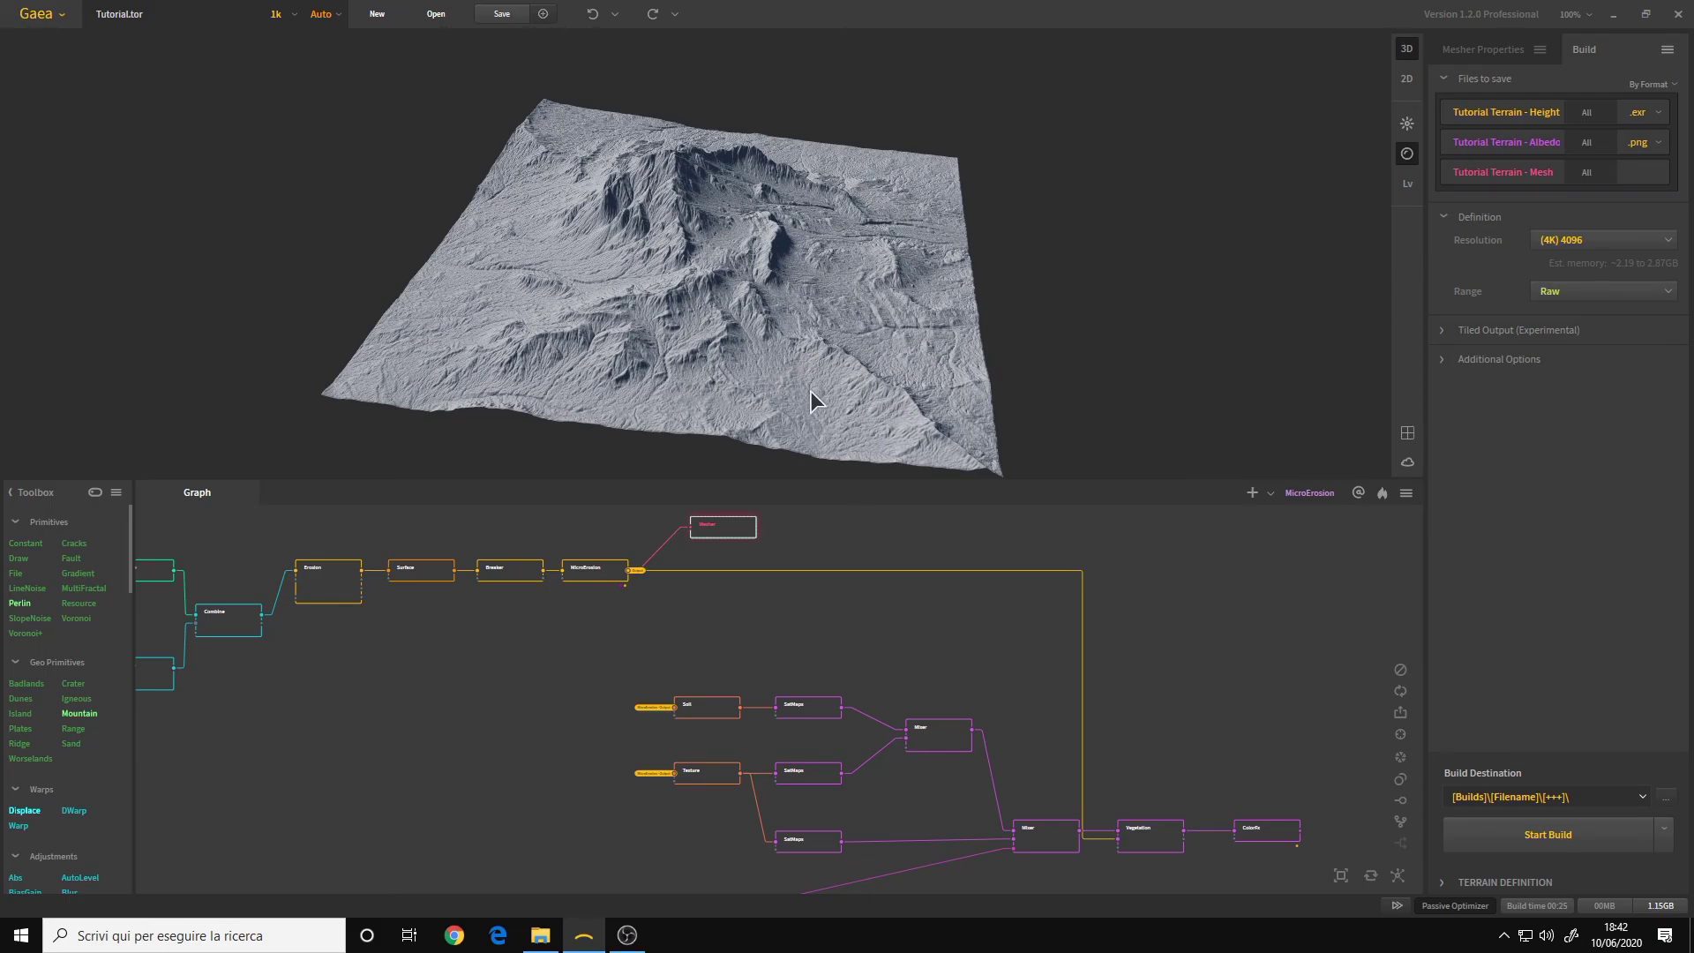
{"action": "mouse_move", "coordinate": [812, 391]}
{"action": "left_mouse_down"}
{"action": "mouse_move", "coordinate": [714, 336]}
{"action": "mouse_move", "coordinate": [759, 336]}
{"action": "mouse_move", "coordinate": [765, 353]}
{"action": "left_mouse_up"}
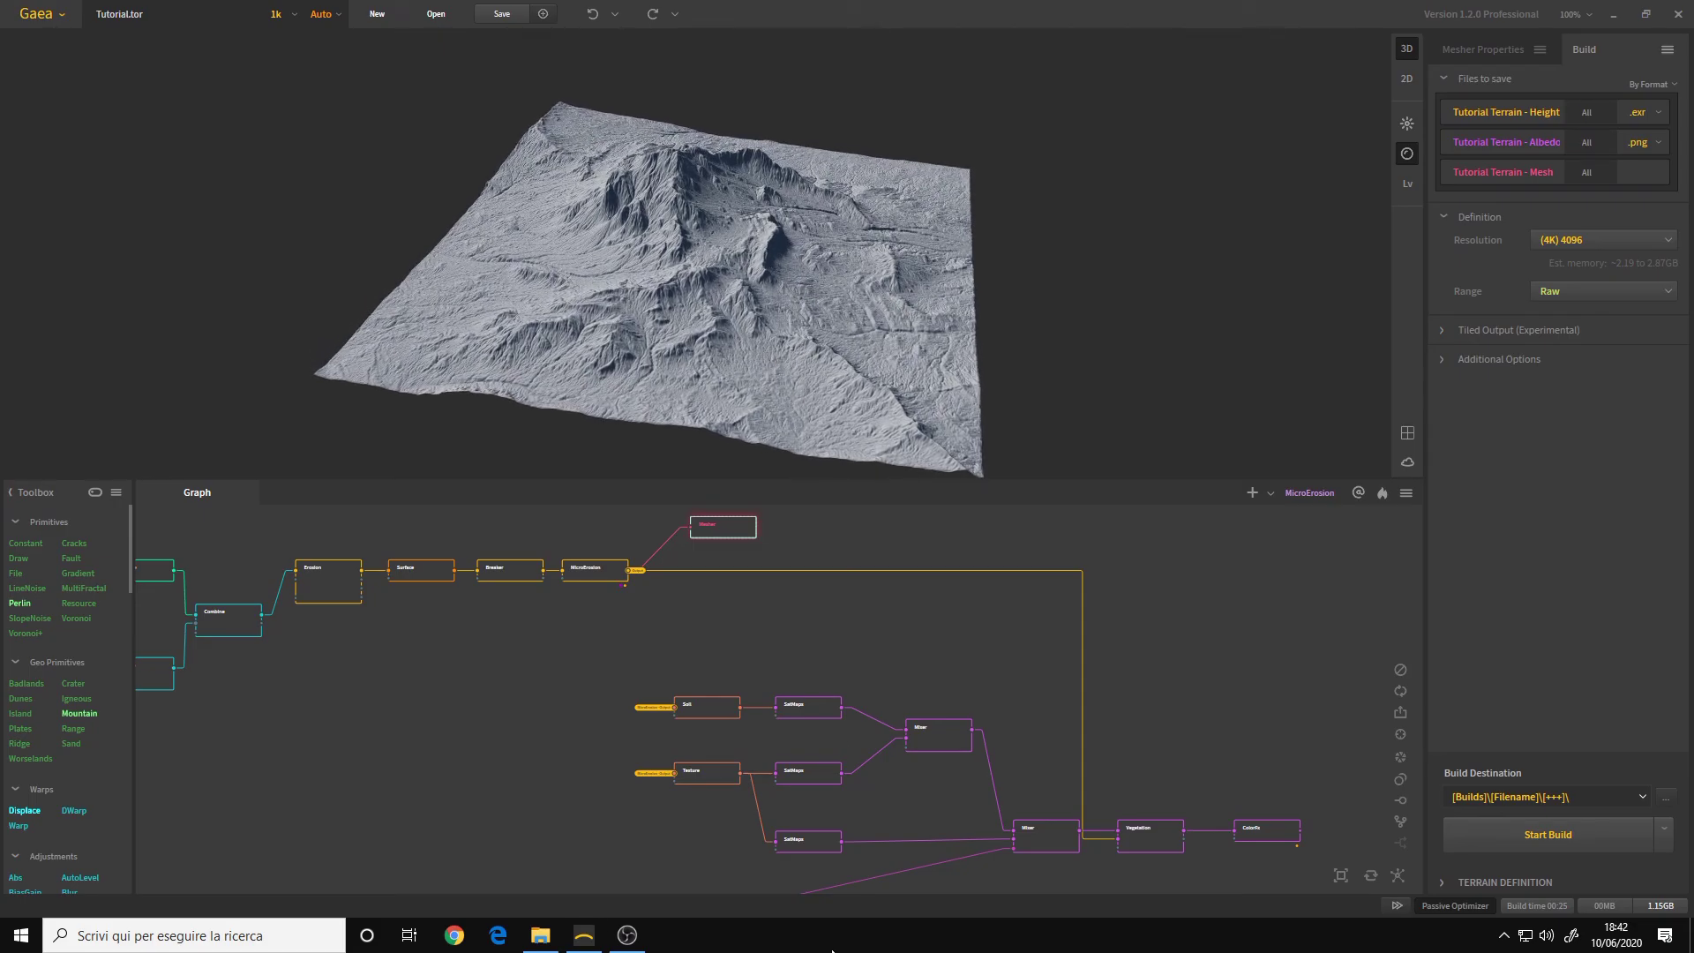